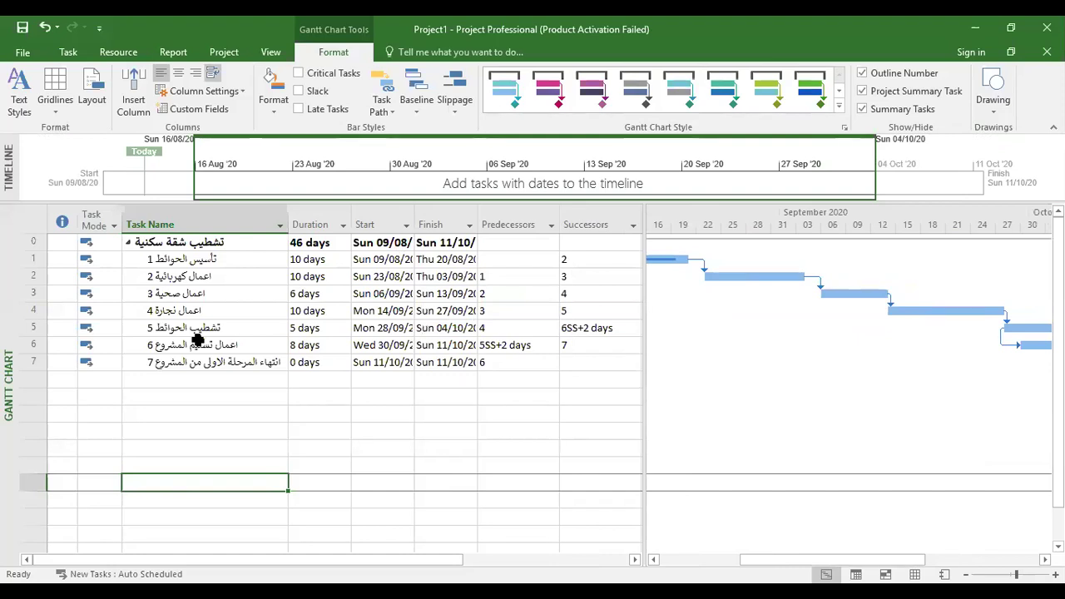
Review the names of the seven tasks under the summary task تشطيب شقة سكنية
click(203, 261)
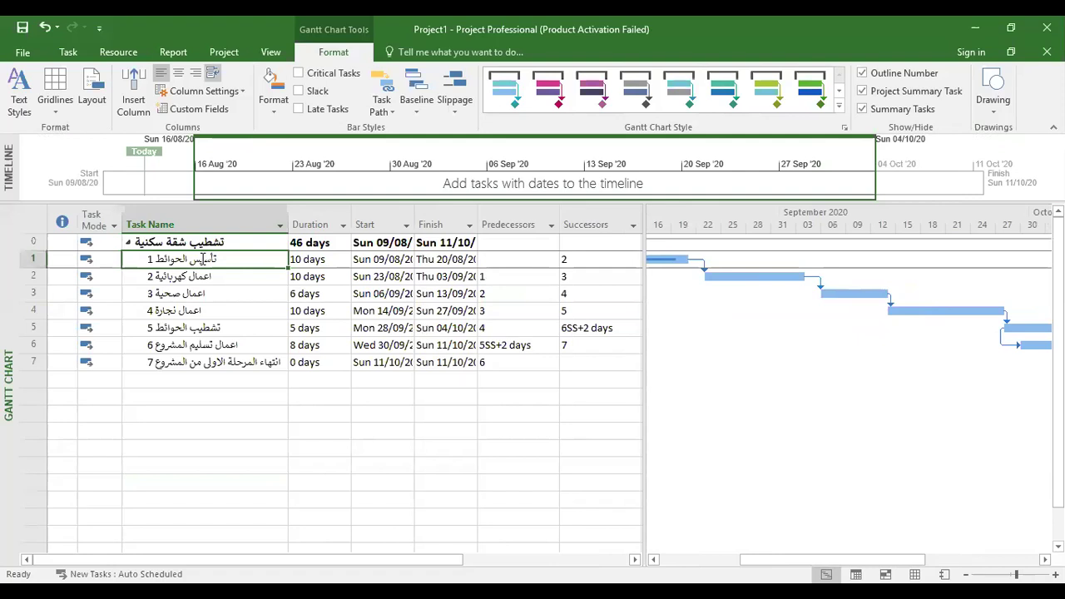
key(Down)
key(Down)
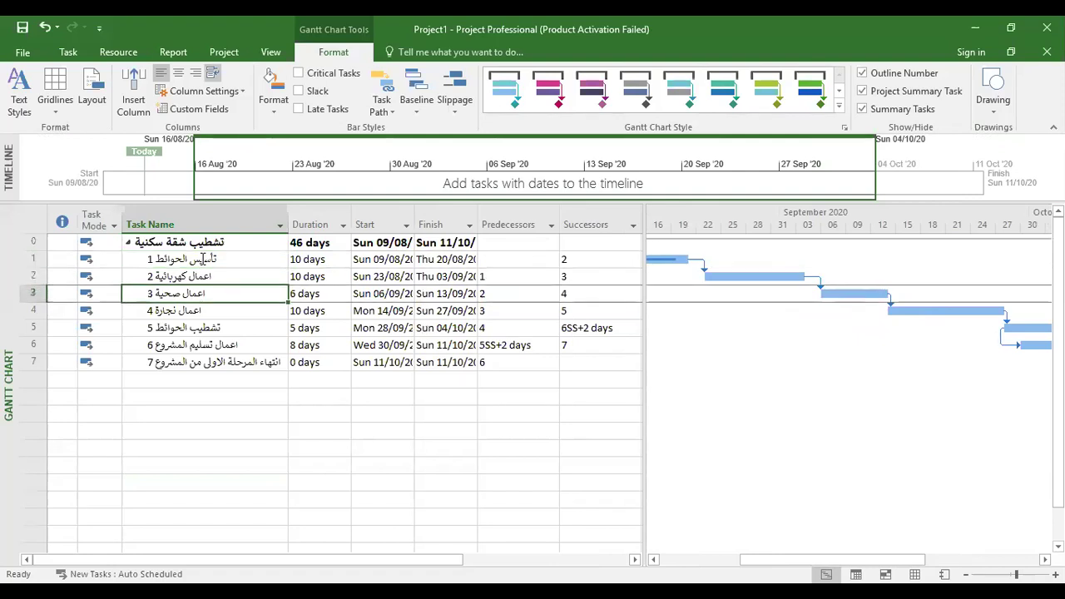
key(Down)
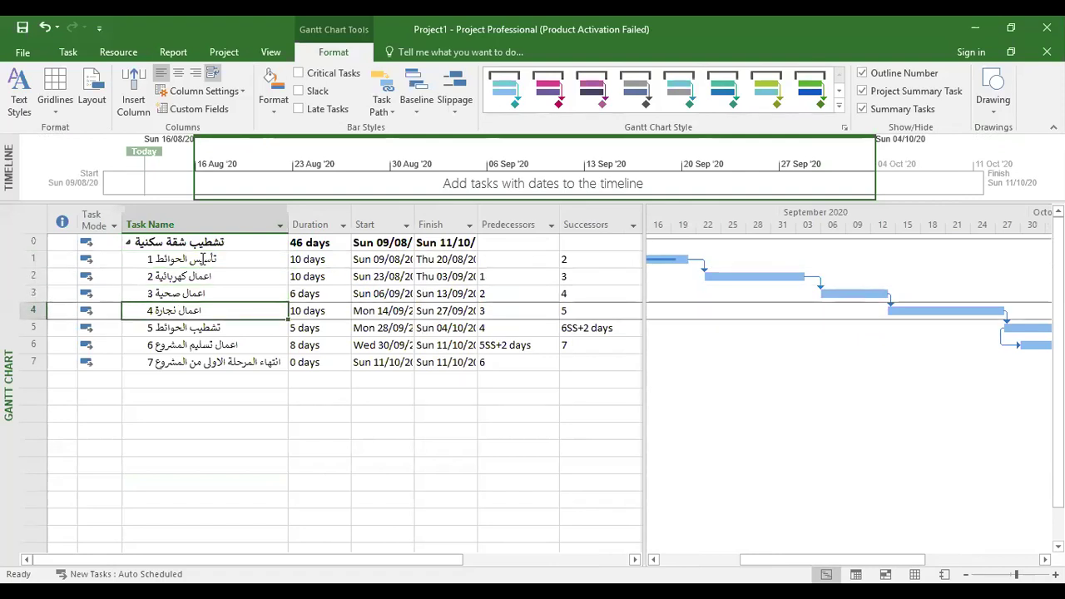
key(Down)
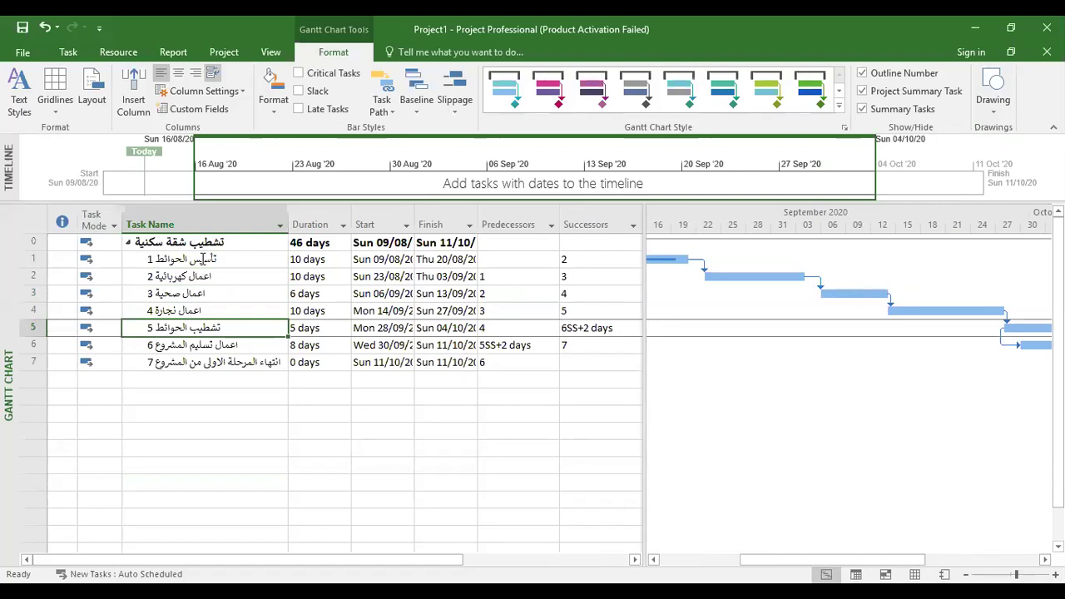
key(Down)
key(Down)
key(Up)
key(Up)
key(Up)
key(Up)
key(Up)
key(Up)
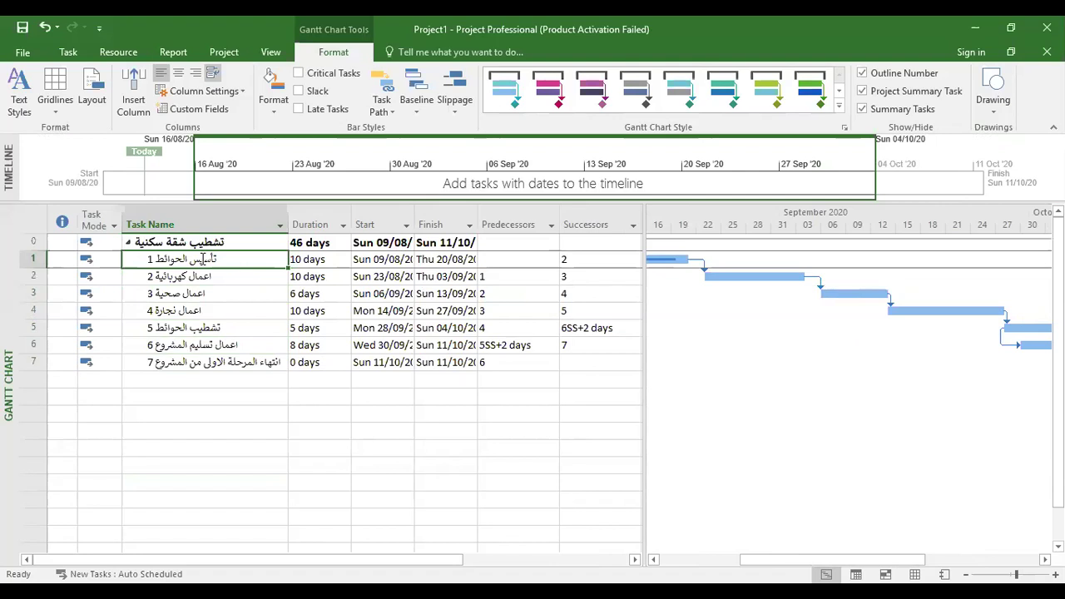
key(Down)
key(Down)
key(Down)
key(Down)
key(Down)
key(Down)
key(Down)
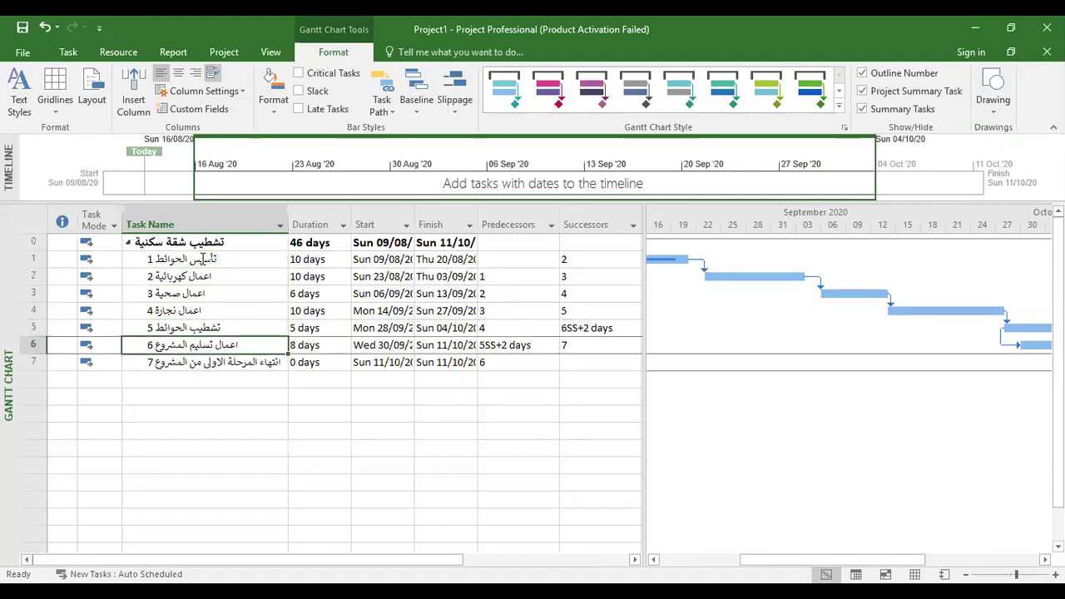
key(Up)
key(Up)
key(Up)
key(Up)
key(Up)
key(Up)
key(Up)
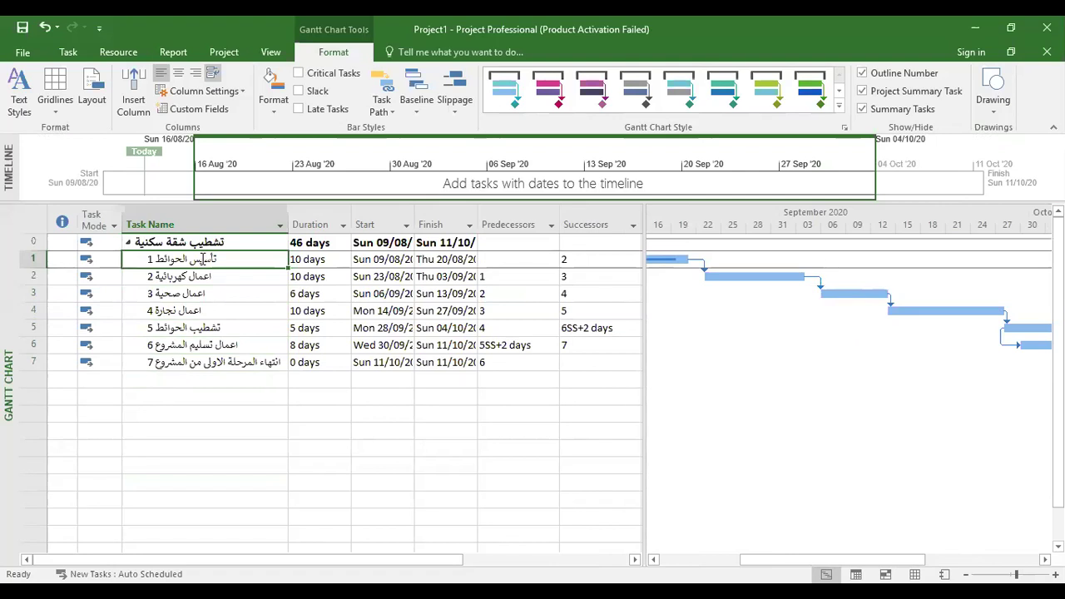
Examine the tasks' durations, dates, predecessors and successors in the task table
key(Right)
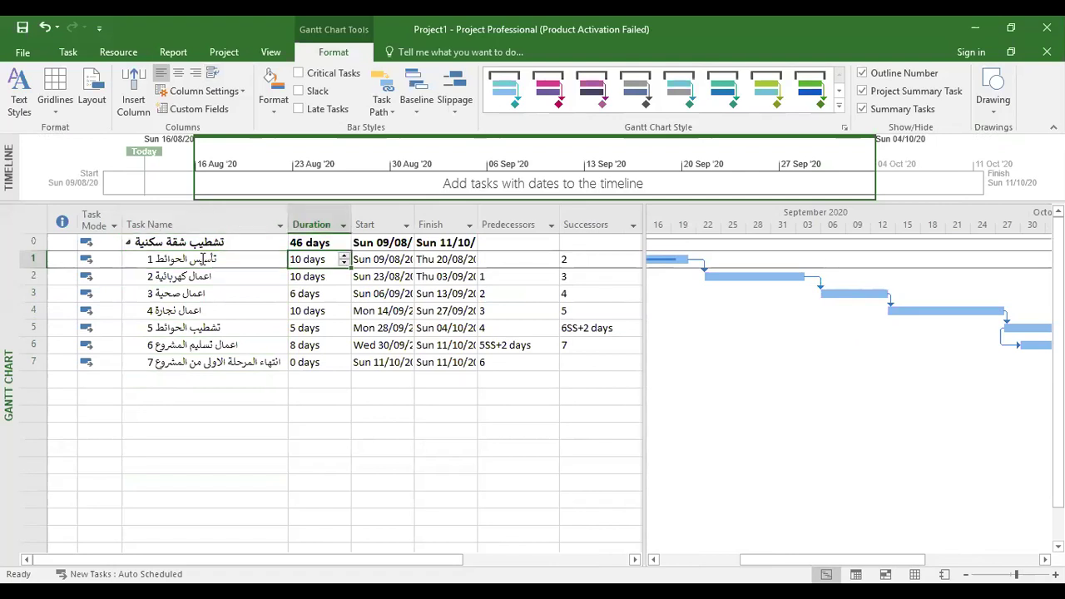
key(Right)
key(Right)
key(Right)
key(Right)
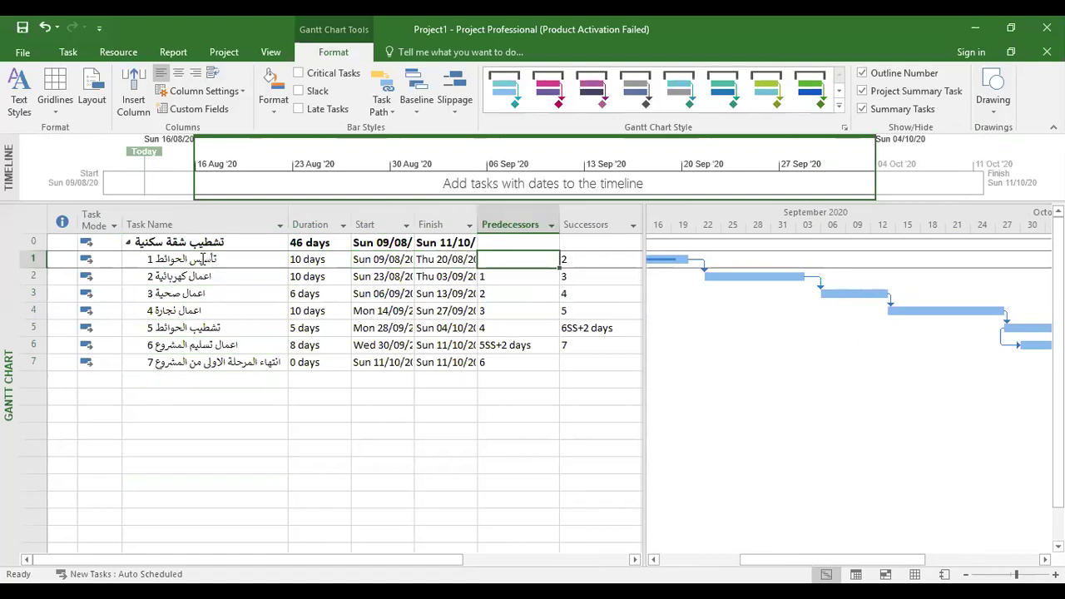
key(Down)
key(Down)
key(Down)
key(Down)
key(Down)
key(Down)
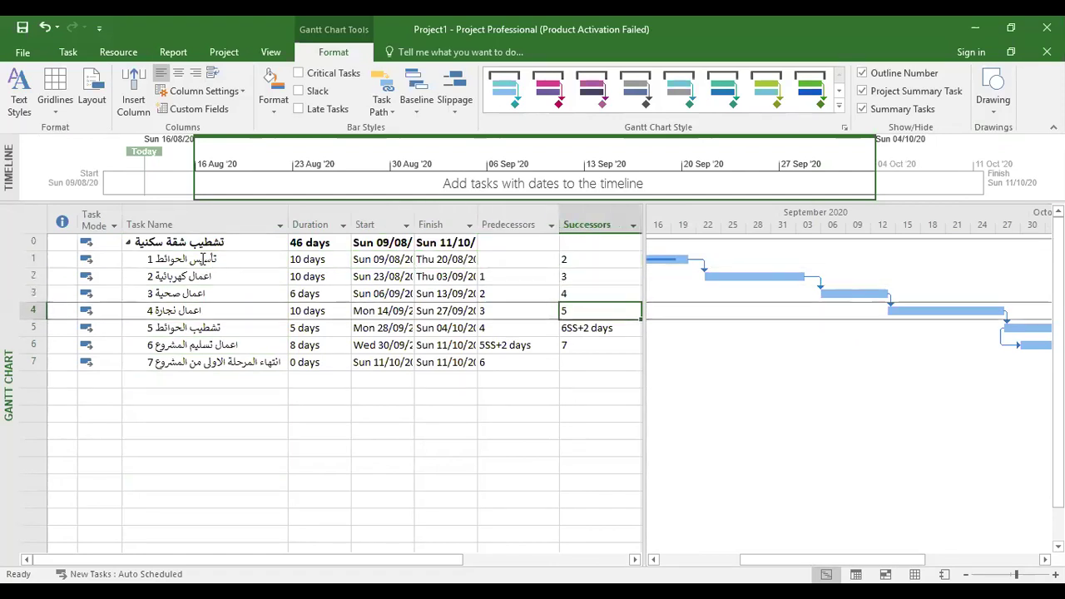
key(Left)
key(Left)
key(Up)
key(Up)
key(Up)
key(Up)
key(Up)
key(Up)
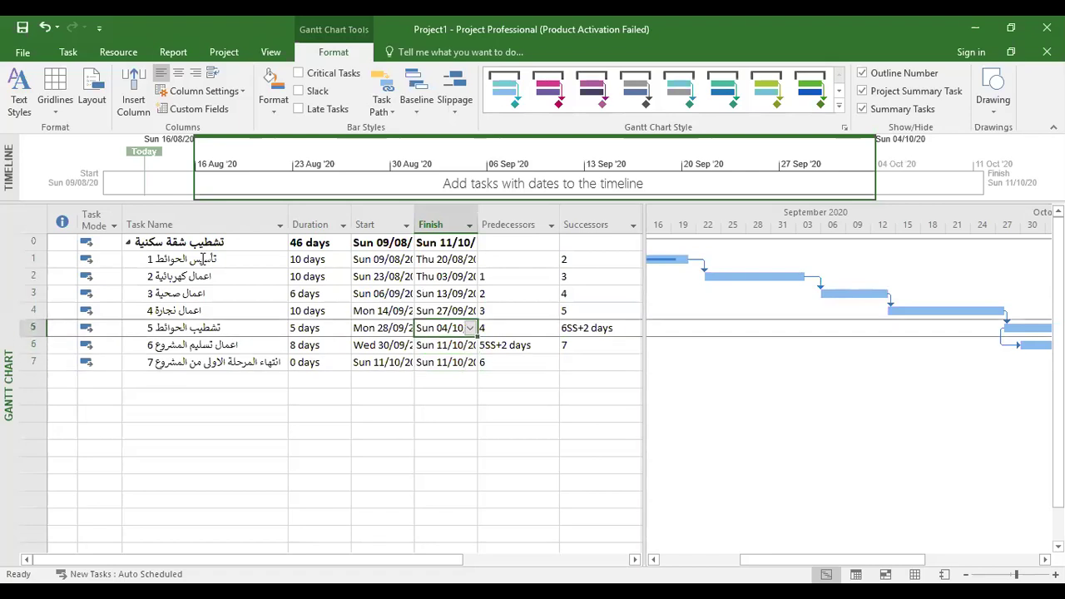
key(Up)
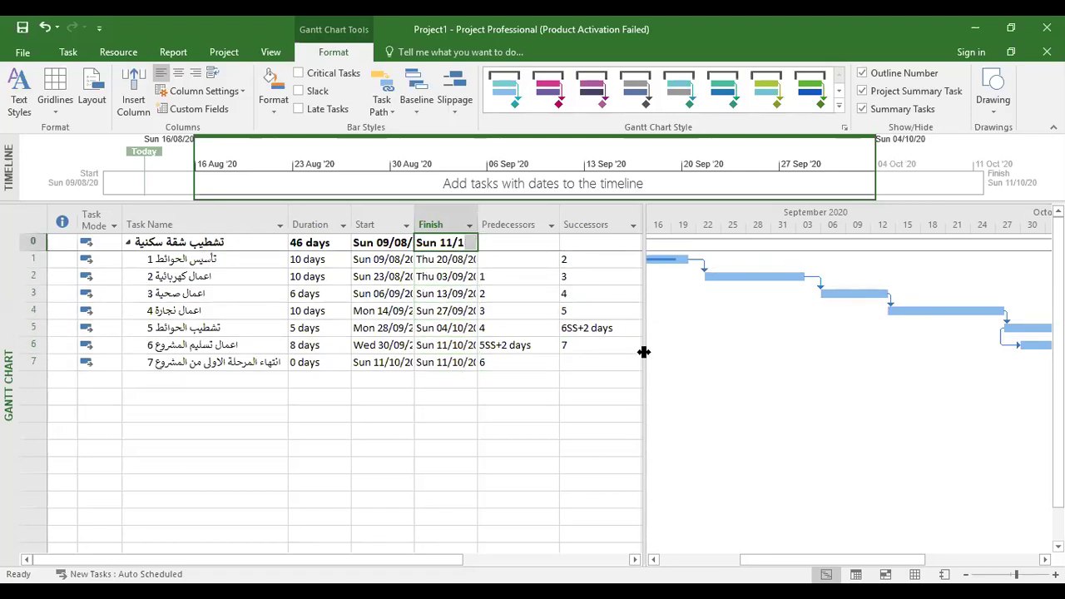
Widen the Gantt chart area by narrowing the task table to just past the Finish column
drag(644, 352, 477, 381)
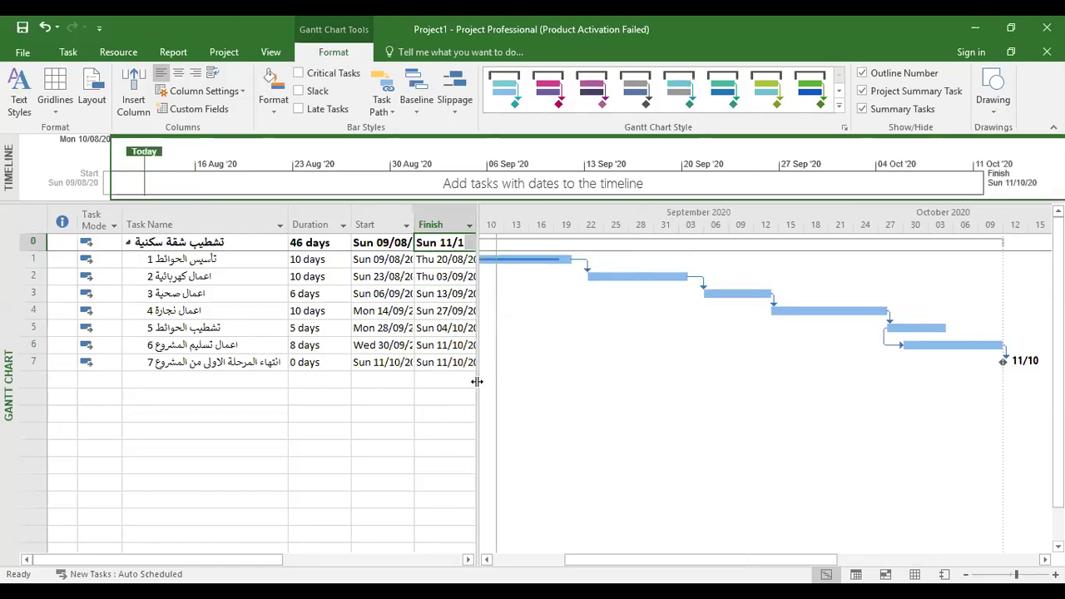
drag(476, 381, 481, 384)
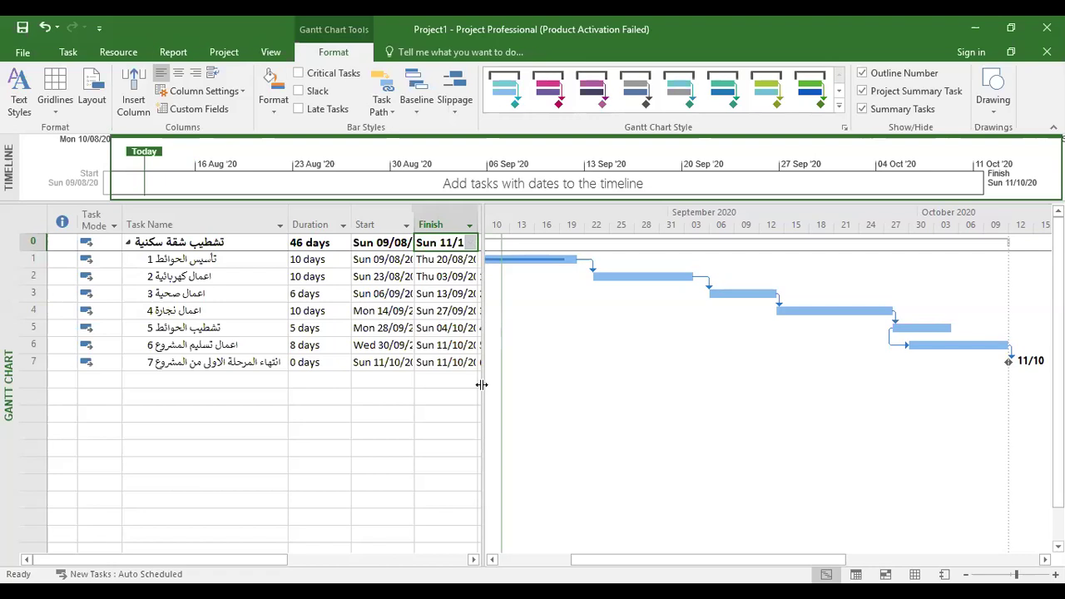
Switch from the Gantt Chart to the Resource Sheet view
click(66, 52)
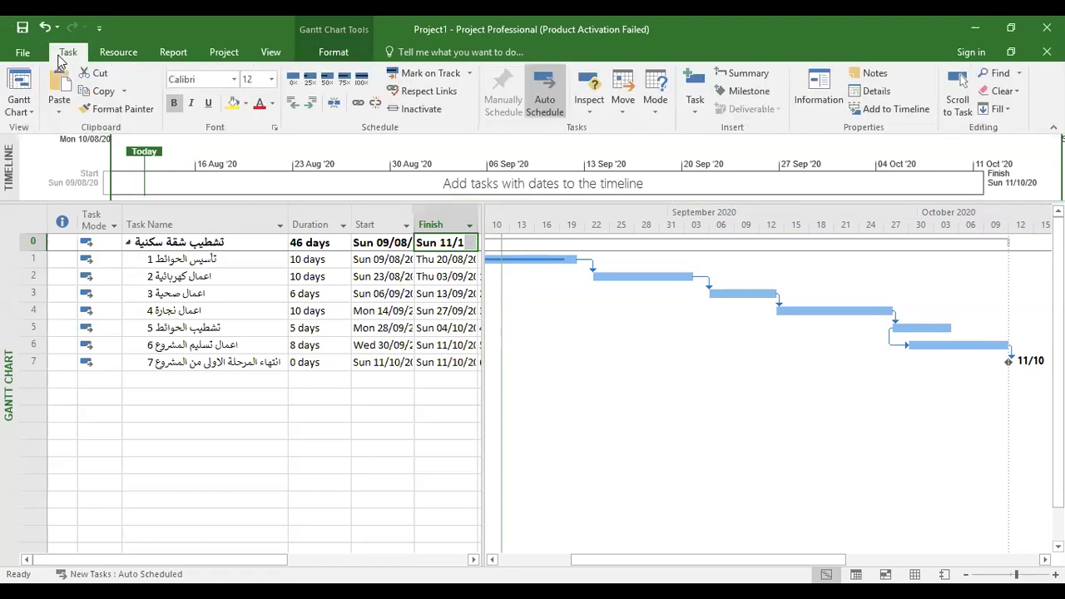
click(29, 113)
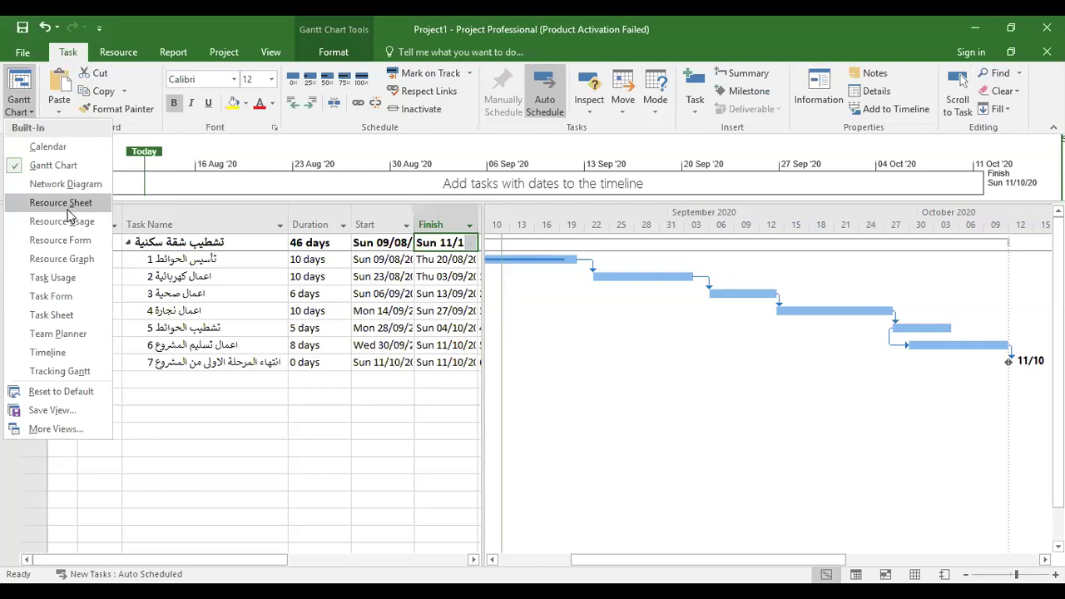
click(68, 208)
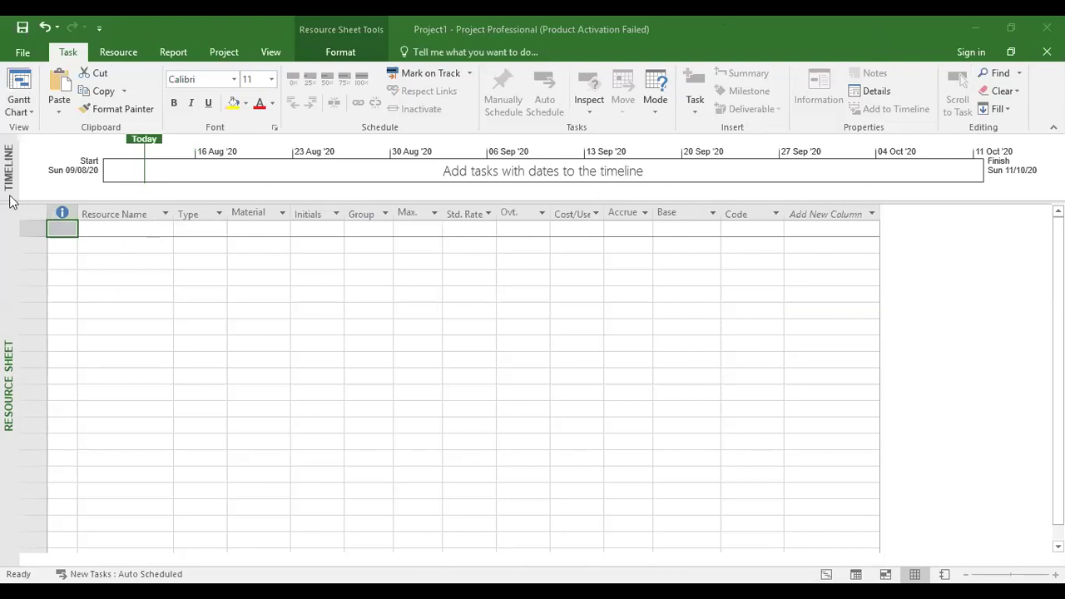
Add the resources عامل and مهندس موقع in the first two rows of the resource sheet
click(135, 223)
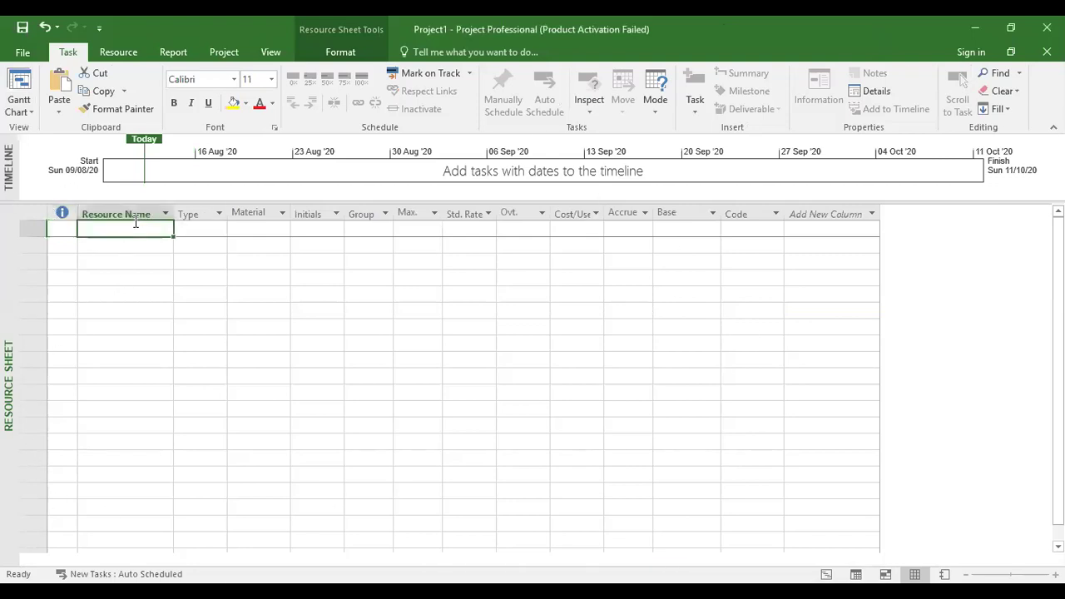
key(F2)
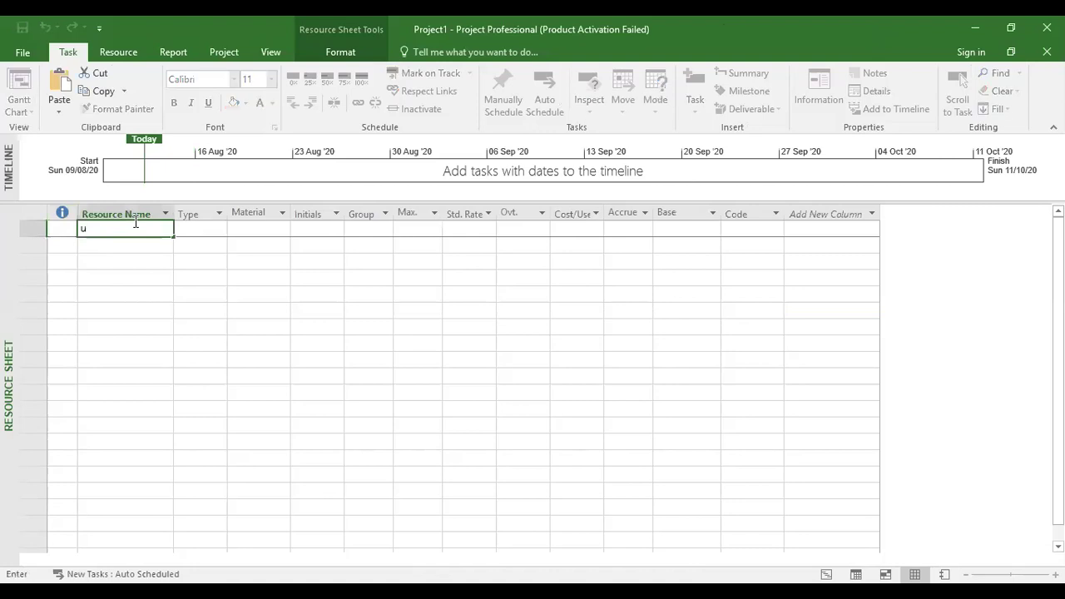
text(عامل)
key(Return)
text(مهندس موقع)
key(Return)
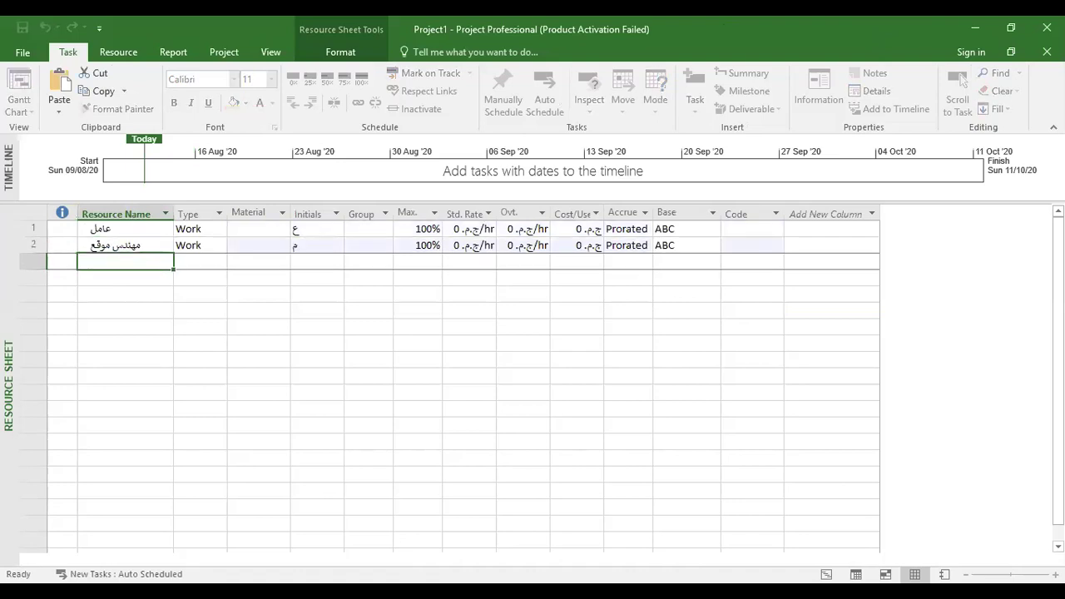
Add the resources طن اسمنت and طن حديد below مهندس موقع
text(طن اسمنت)
key(Return)
text(طن ح)
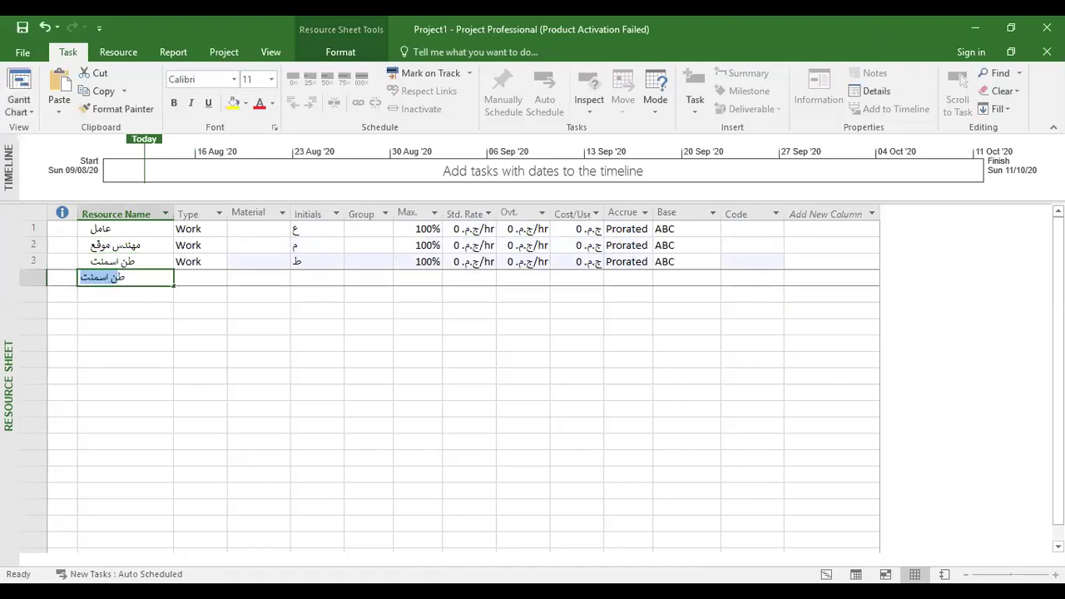
text(ج)
key(BackSpace)
text(ديد)
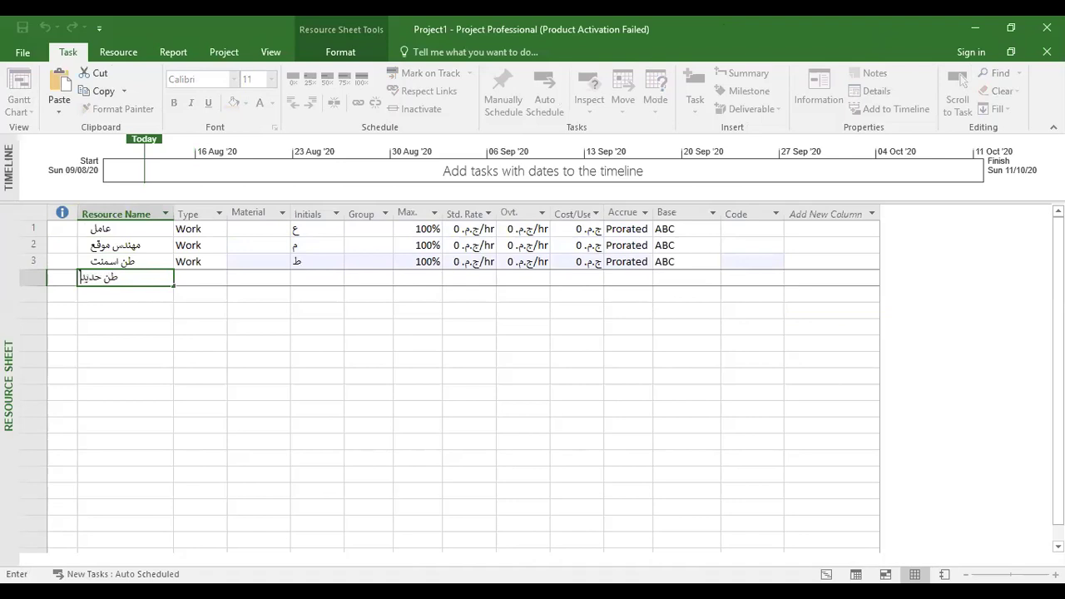
key(Return)
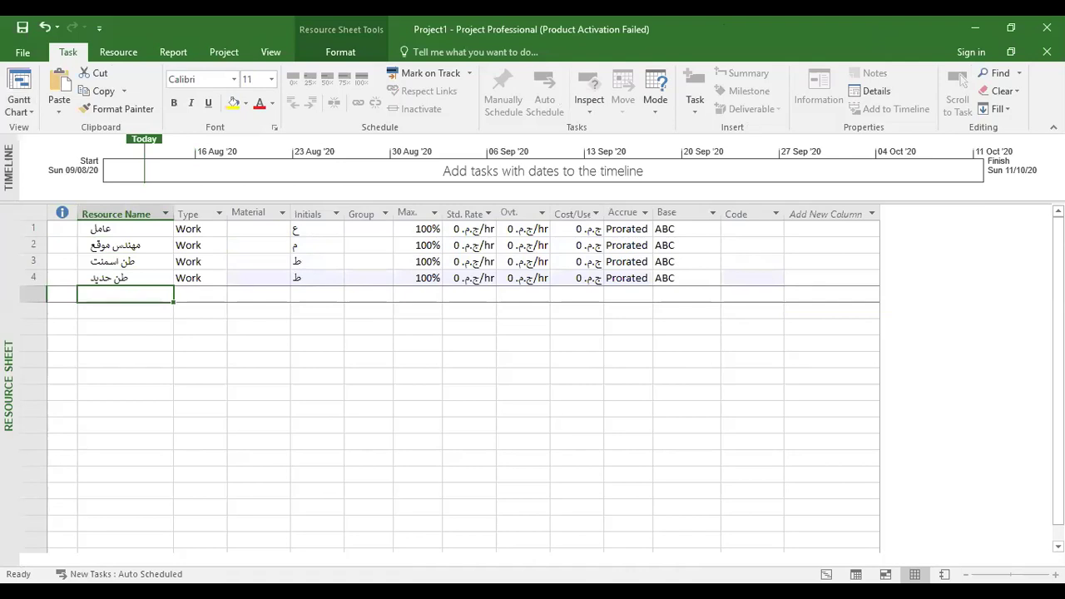
Add the resources ونش and مصروفات عمومية at the end of the resource list
text(ونش)
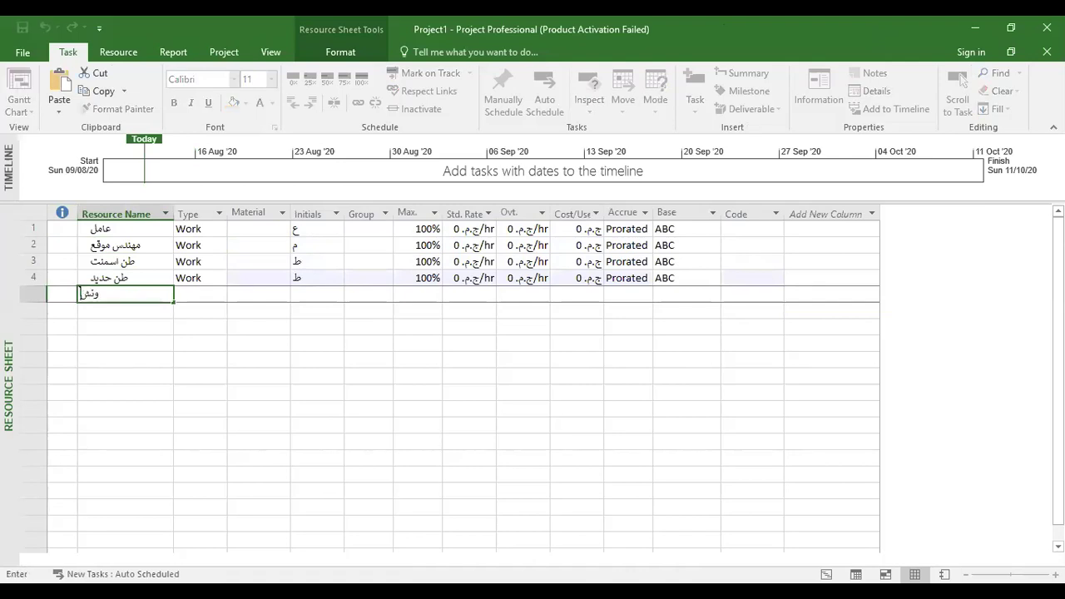
key(Return)
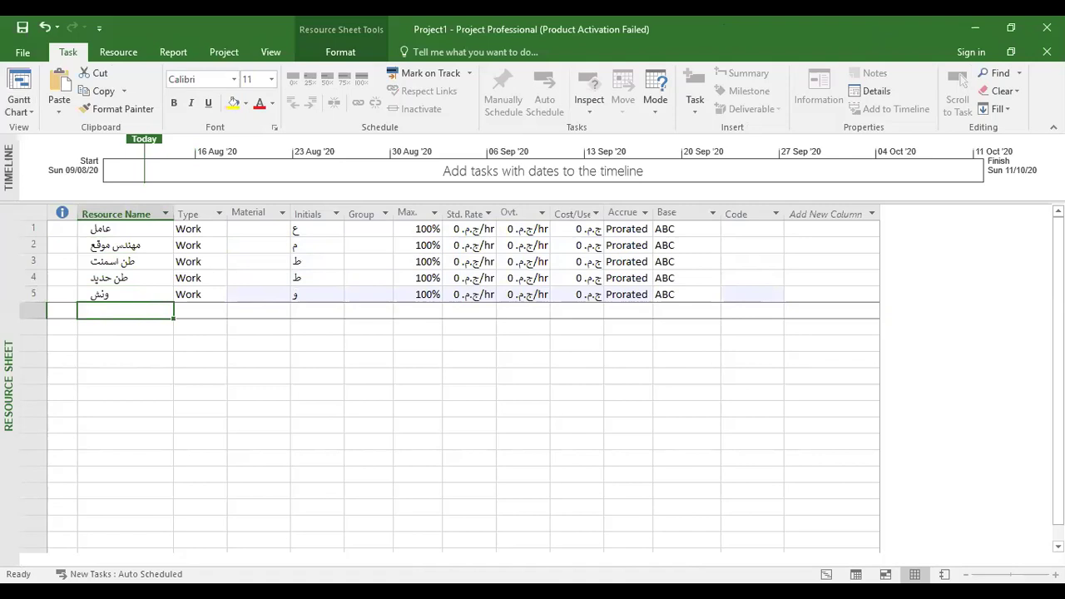
text(مصروفات عمومية)
key(Return)
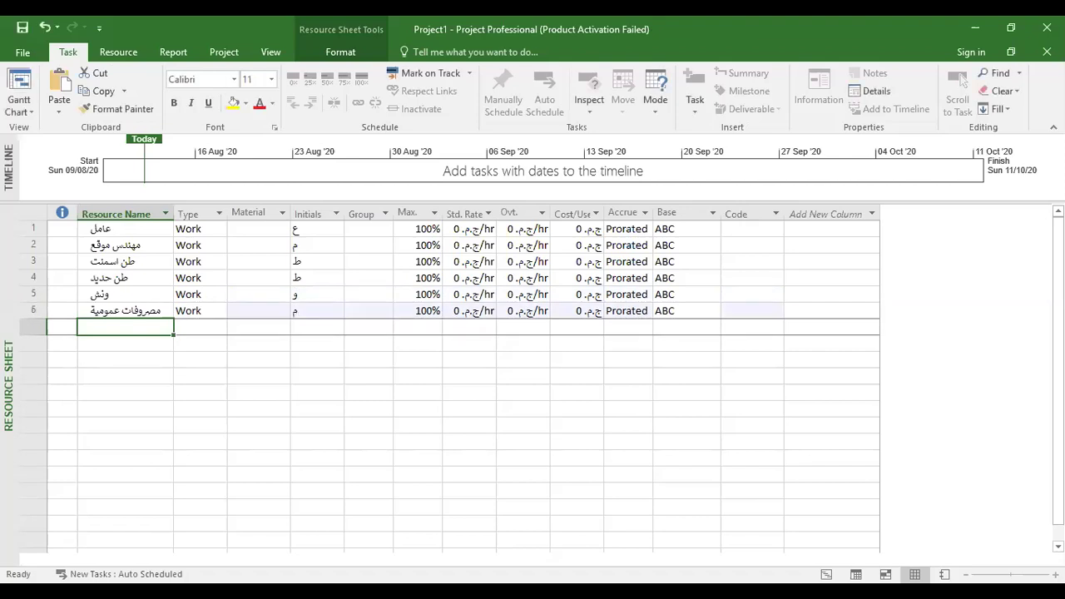
Review the entered resource names and go to the type of the resource عامل
key(Up)
key(Up)
key(Up)
key(Up)
key(Up)
key(Down)
key(Down)
key(Down)
key(Down)
key(Up)
key(Up)
key(Up)
key(Up)
key(Up)
key(Right)
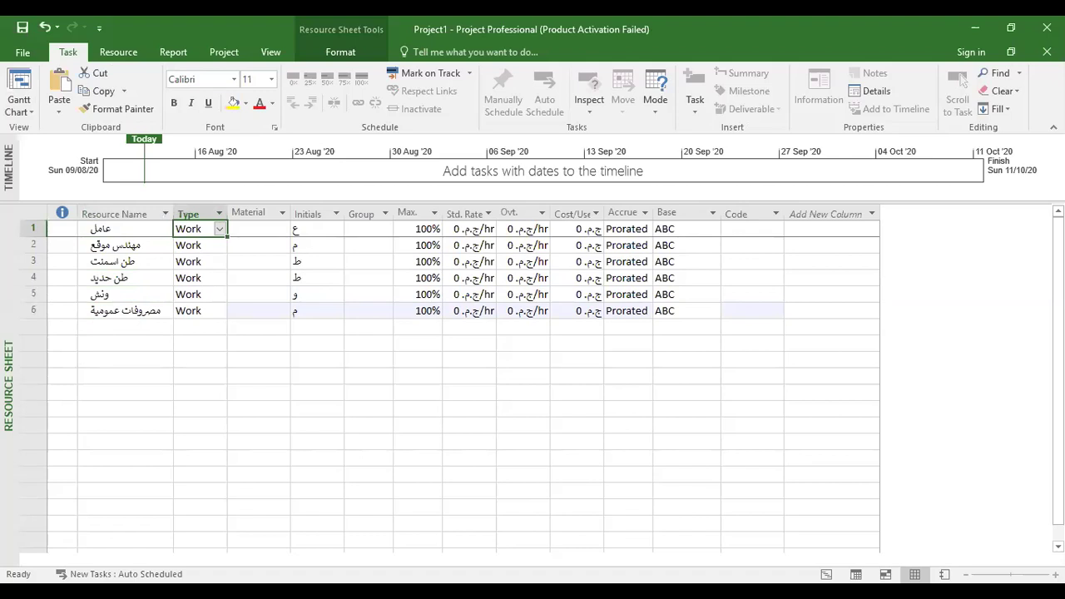
Look at the resource type options available for عامل without changing its type
click(221, 229)
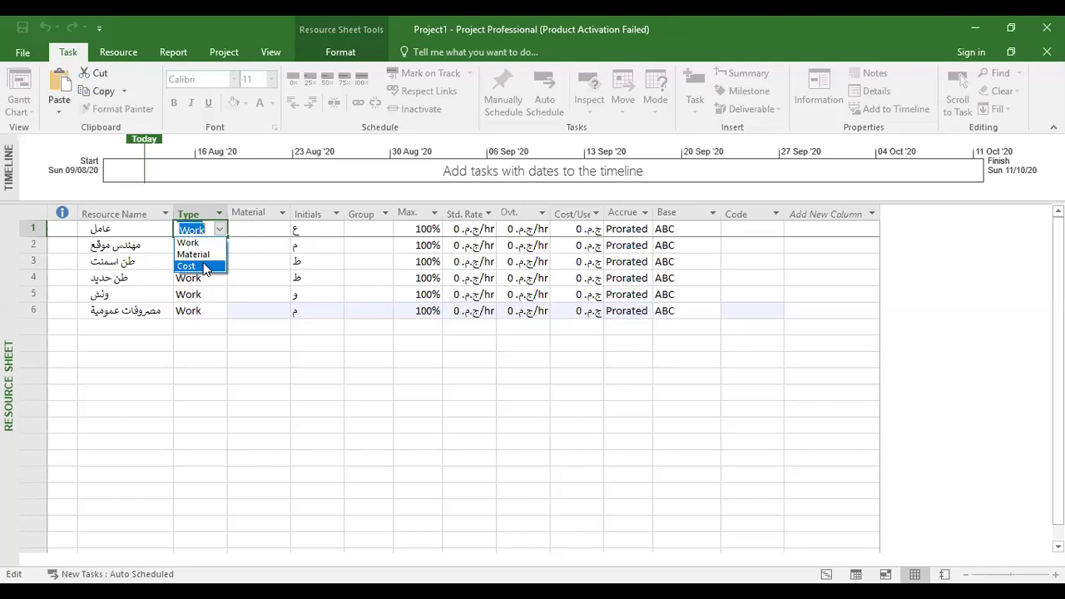
key(Escape)
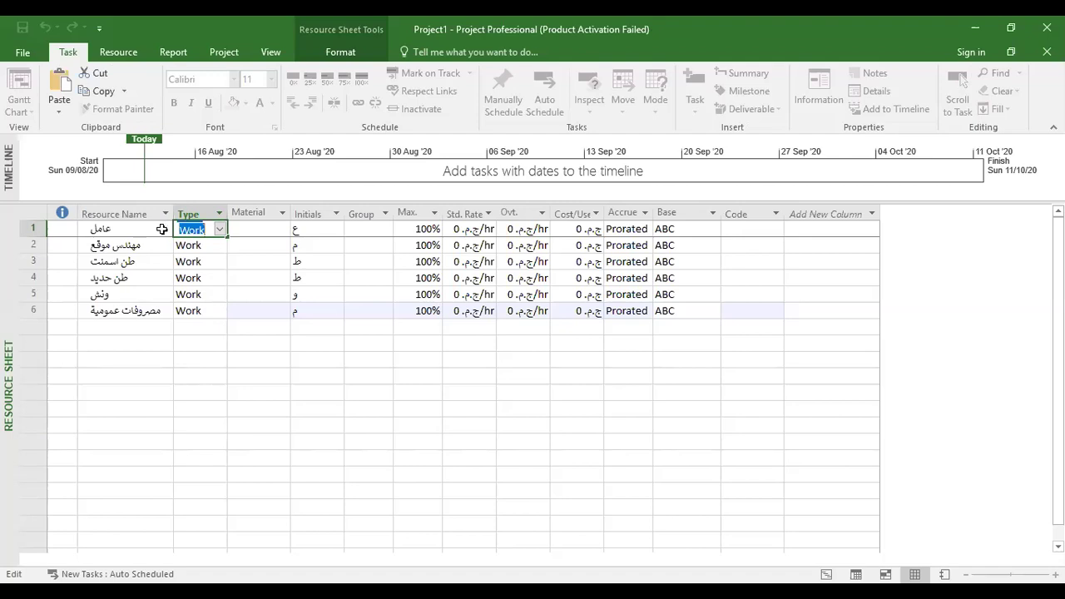
click(201, 243)
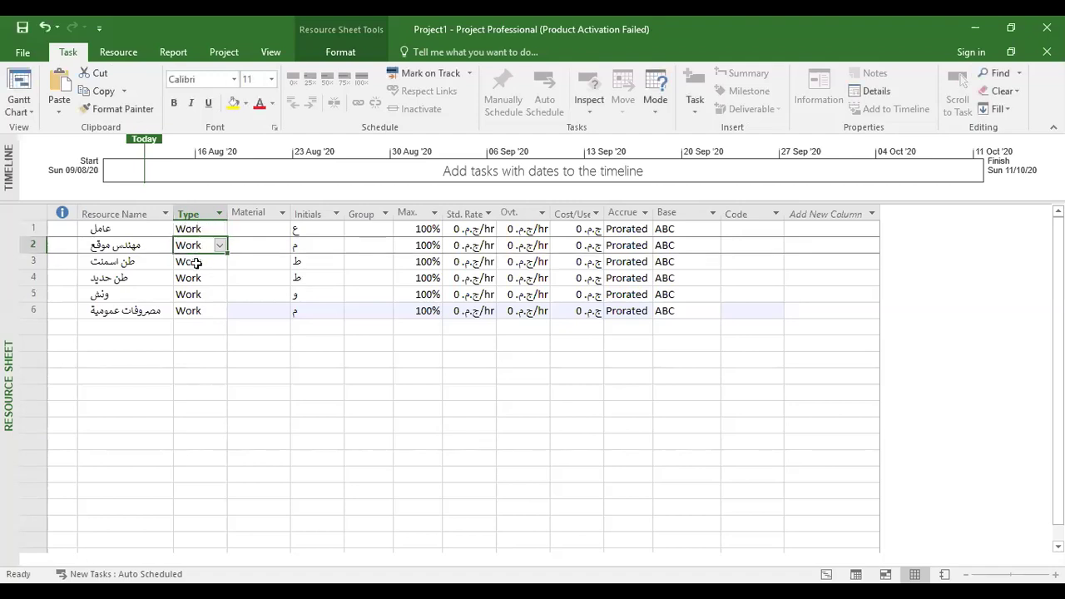
Set the type of the resources طن اسمنت and طن حديد to Material
click(197, 261)
click(220, 261)
click(200, 287)
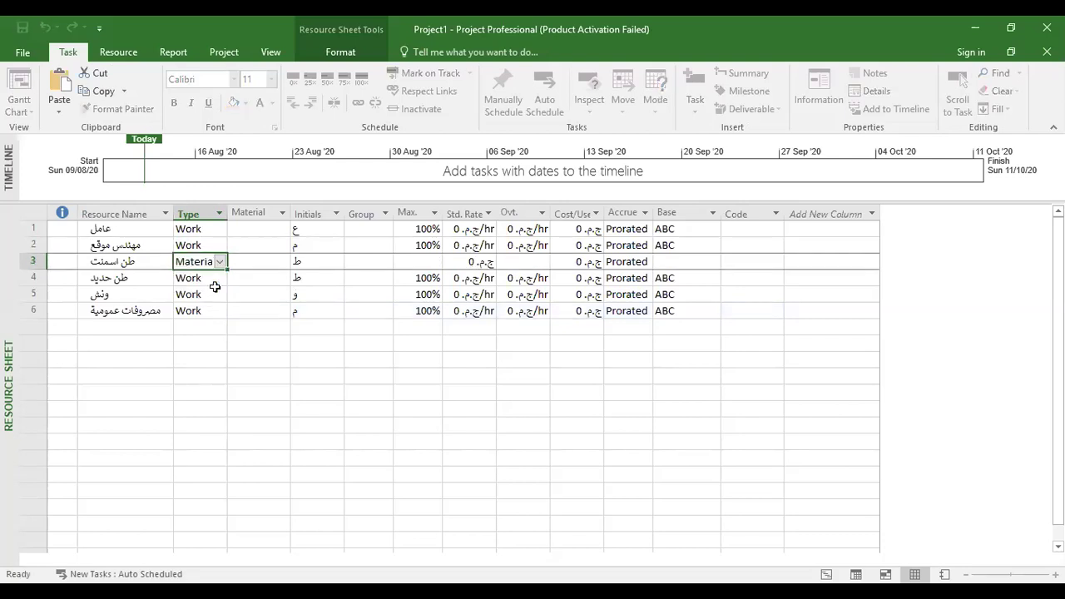
click(214, 280)
click(221, 285)
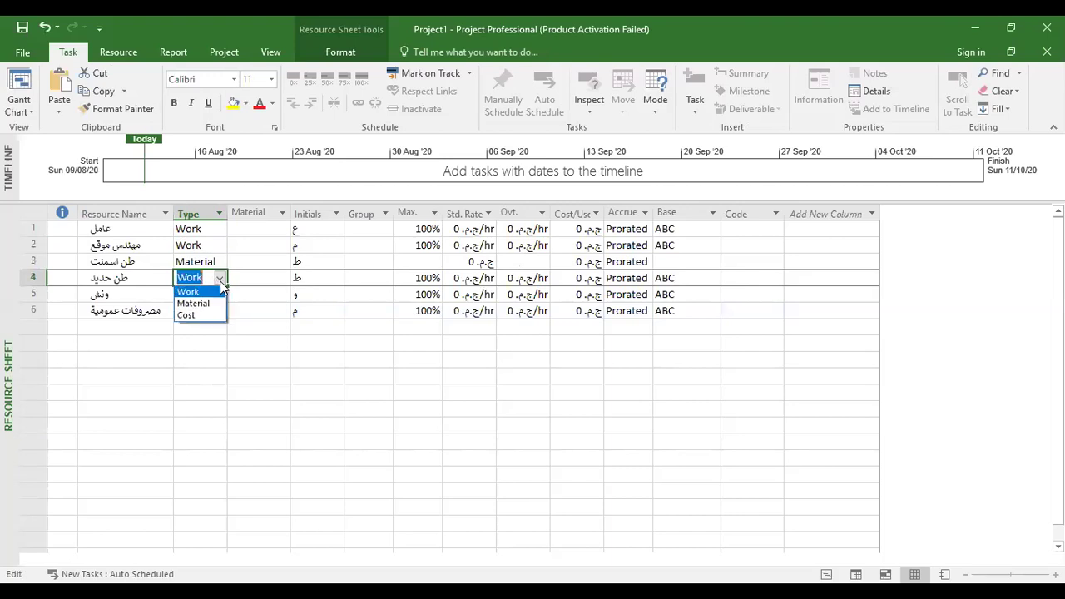
click(199, 305)
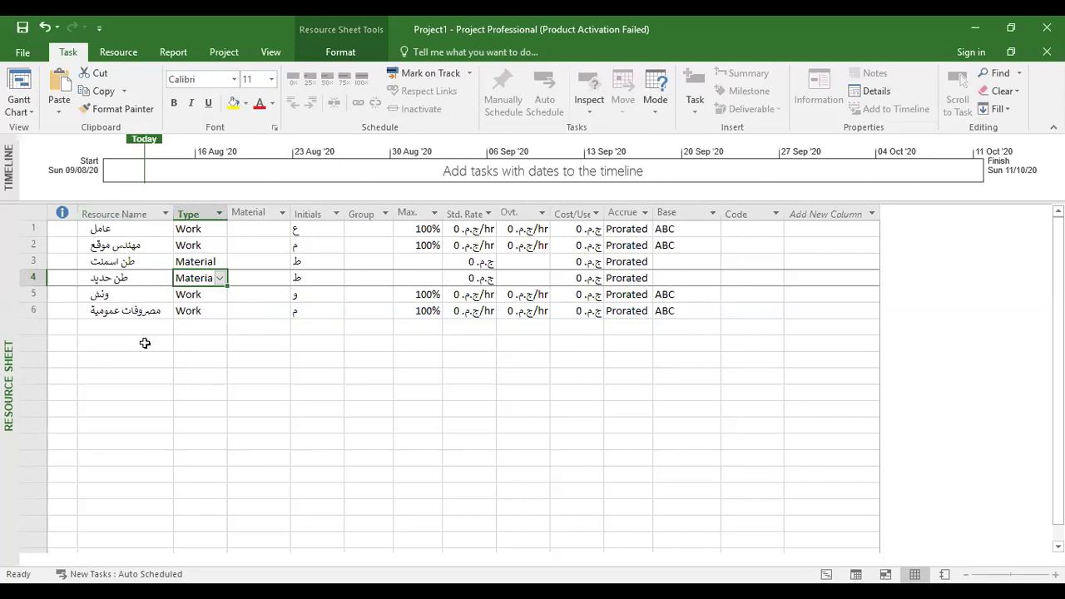
Set the type of the resource مصروفات عمومية to Cost
click(207, 314)
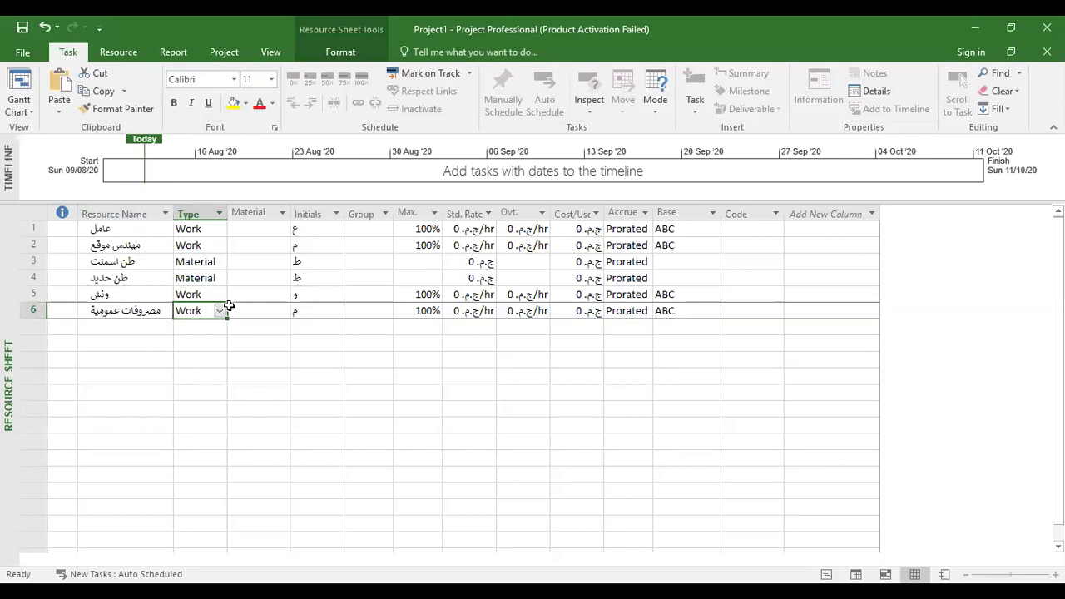
click(219, 311)
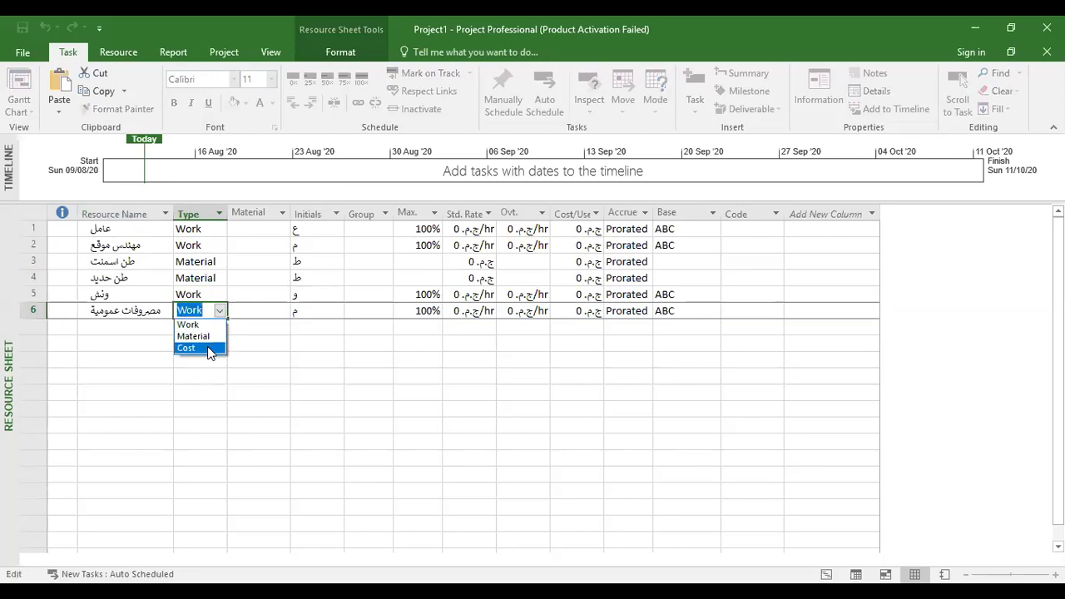
click(210, 347)
click(207, 344)
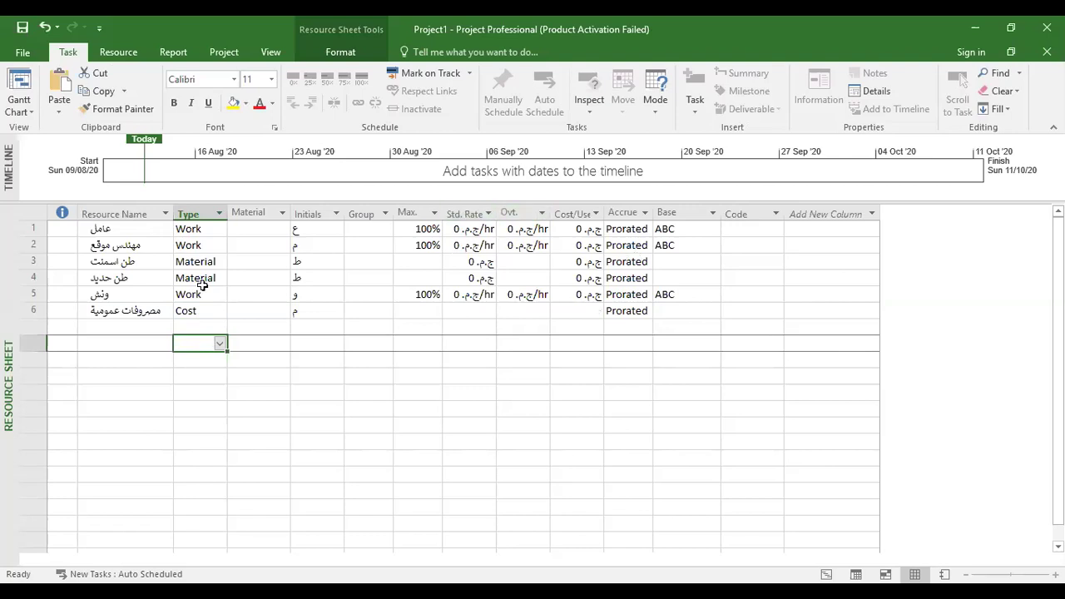
Widen the Std. Rate column and set the standard rate of عامل to 200 per day
drag(498, 209, 613, 257)
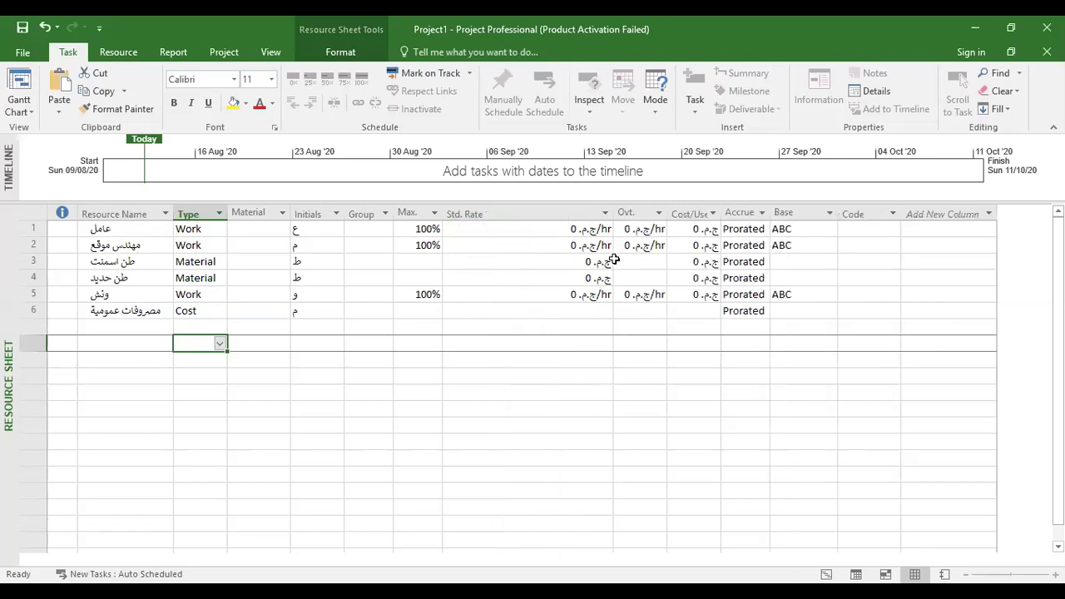
click(512, 227)
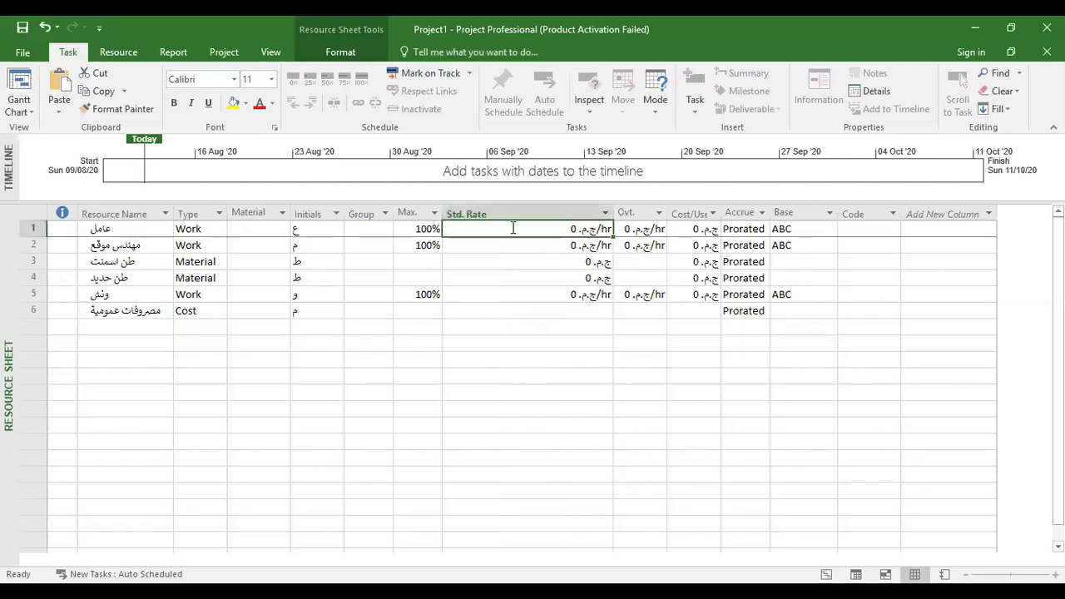
text(20)
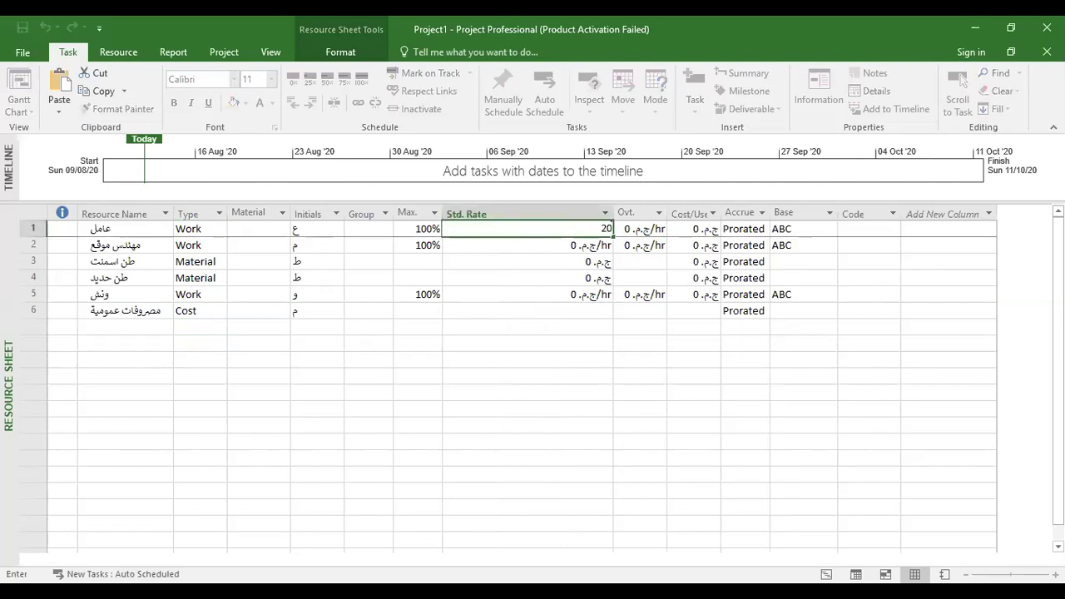
text(0ظ)
key(BackSpace)
text(/day)
key(Return)
click(513, 228)
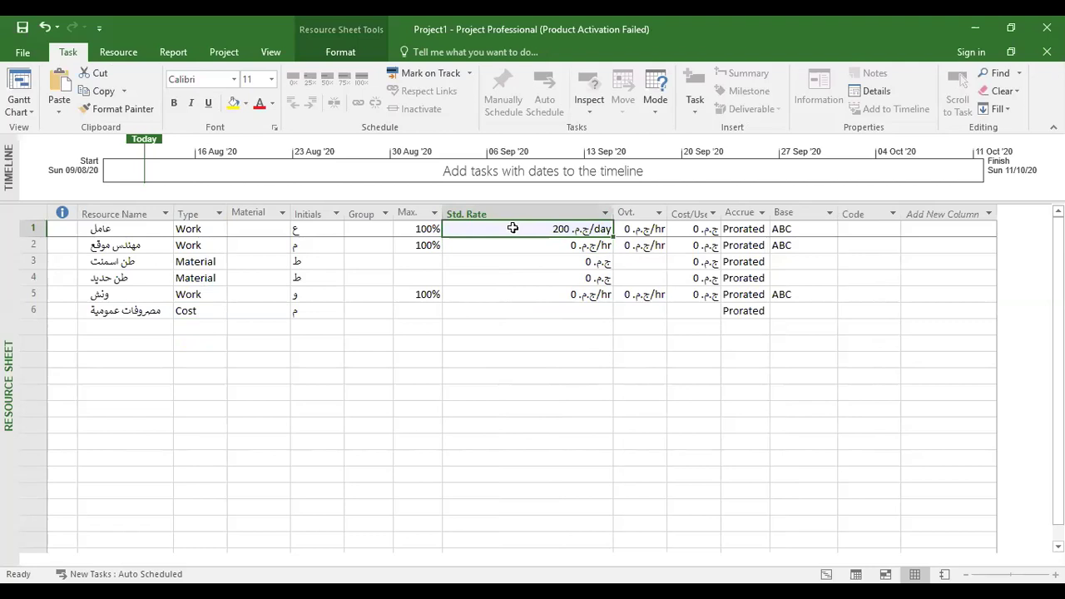
Set the standard rate of مهندس موقع to 10,000 per month
key(Down)
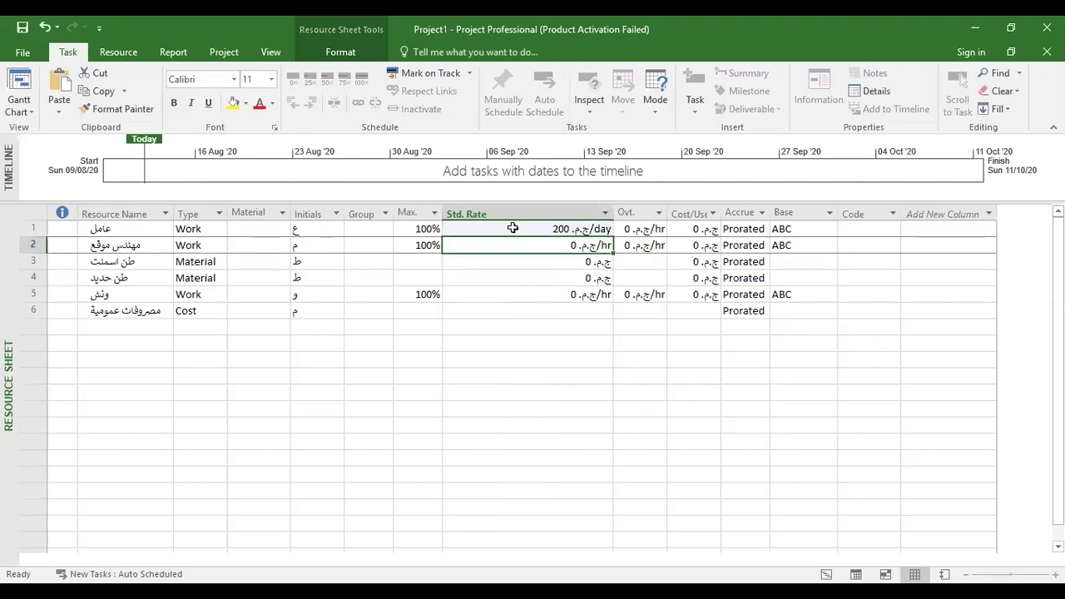
text(10000)
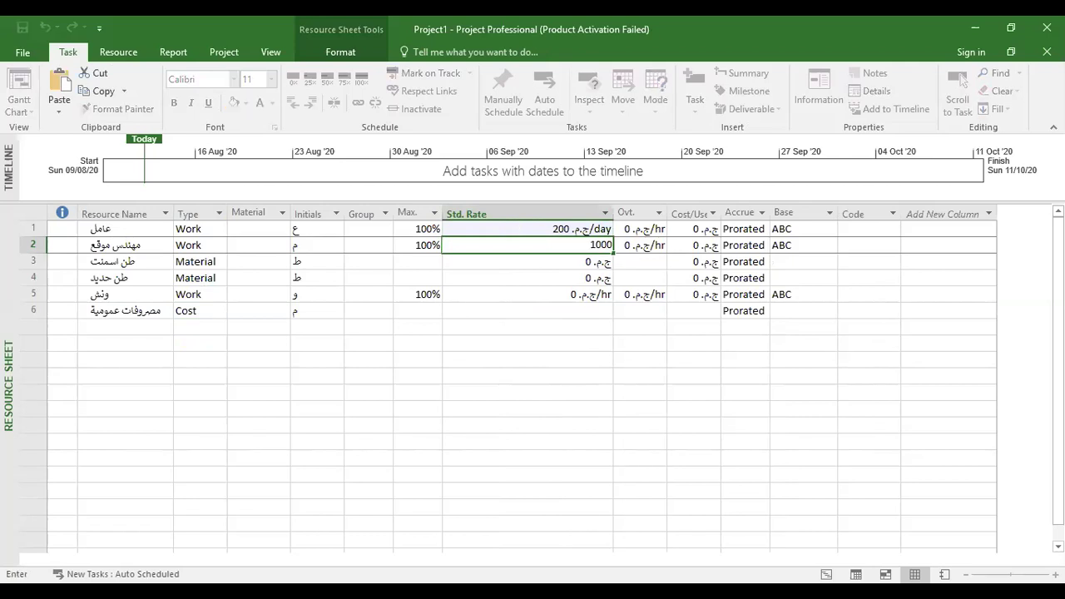
text(/mo)
key(Return)
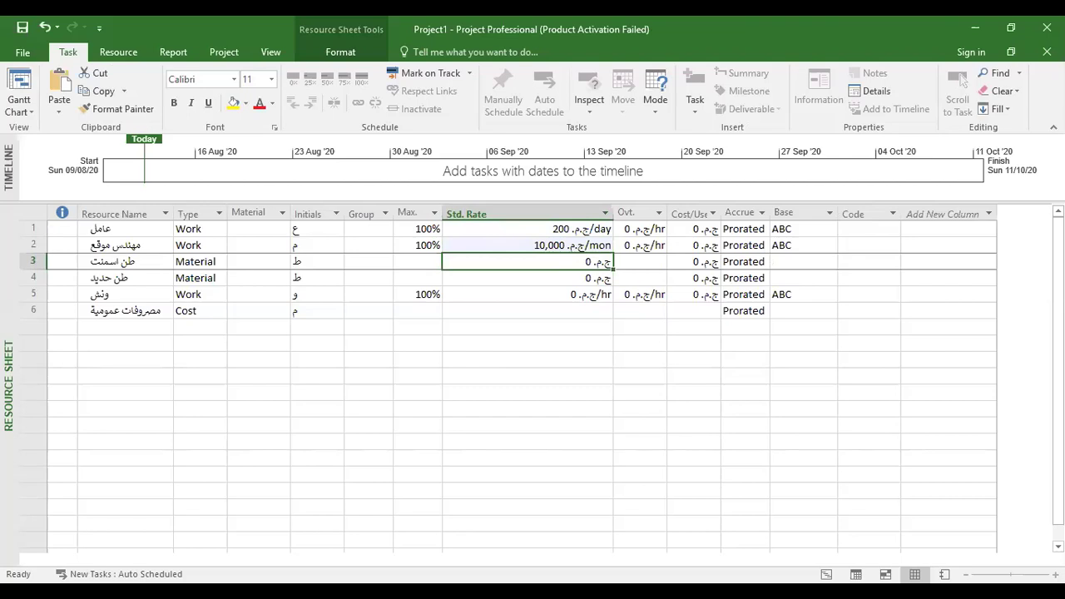
Set the standard rate of طن اسمنت to 1,000 and of طن حديد to 10,000
text(1000)
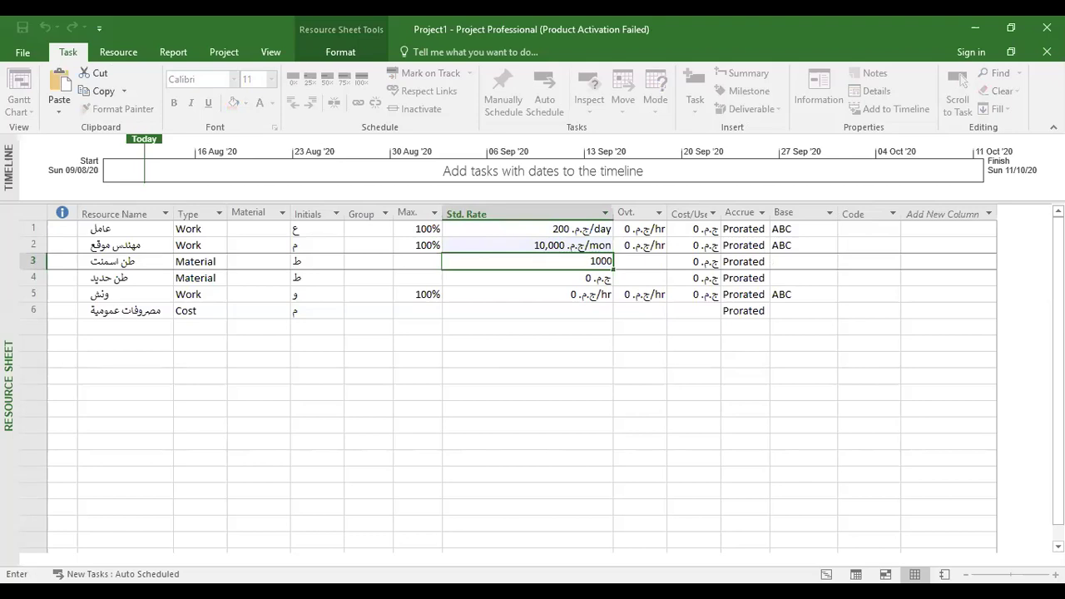
key(Return)
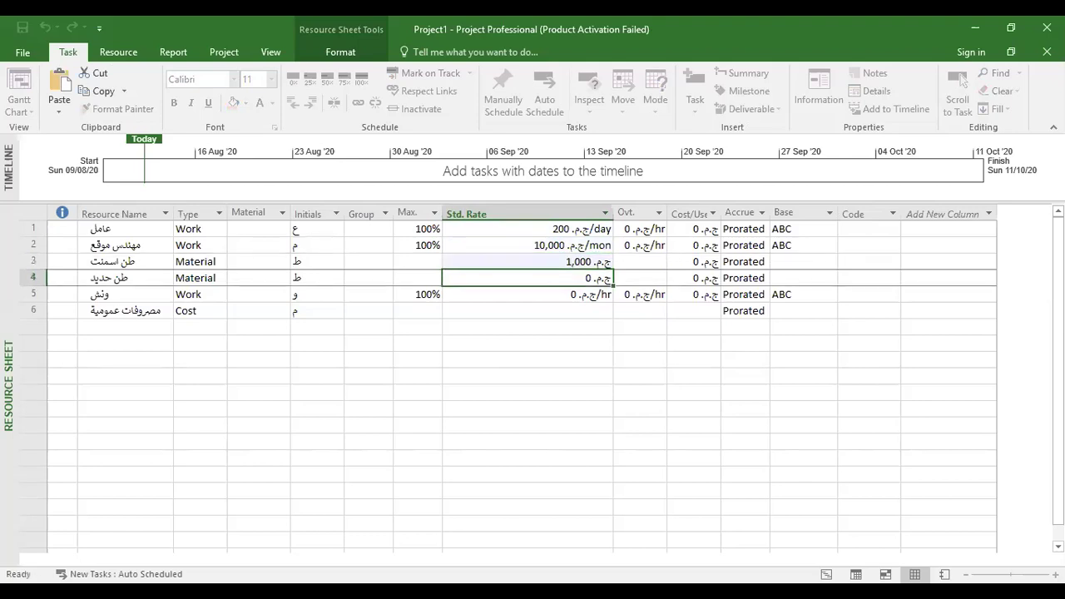
text(1)
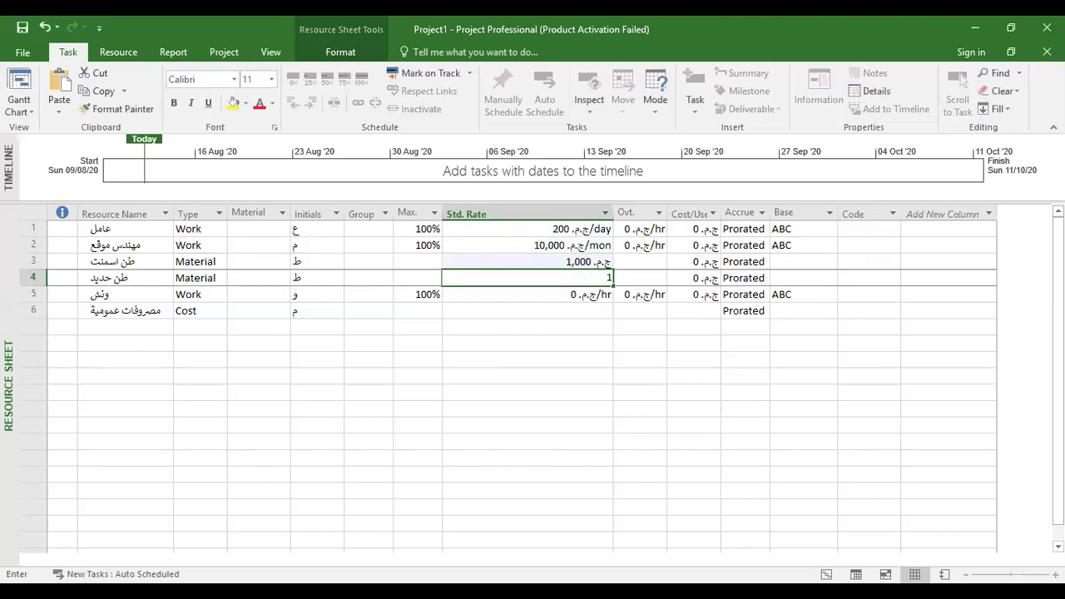
text(0000)
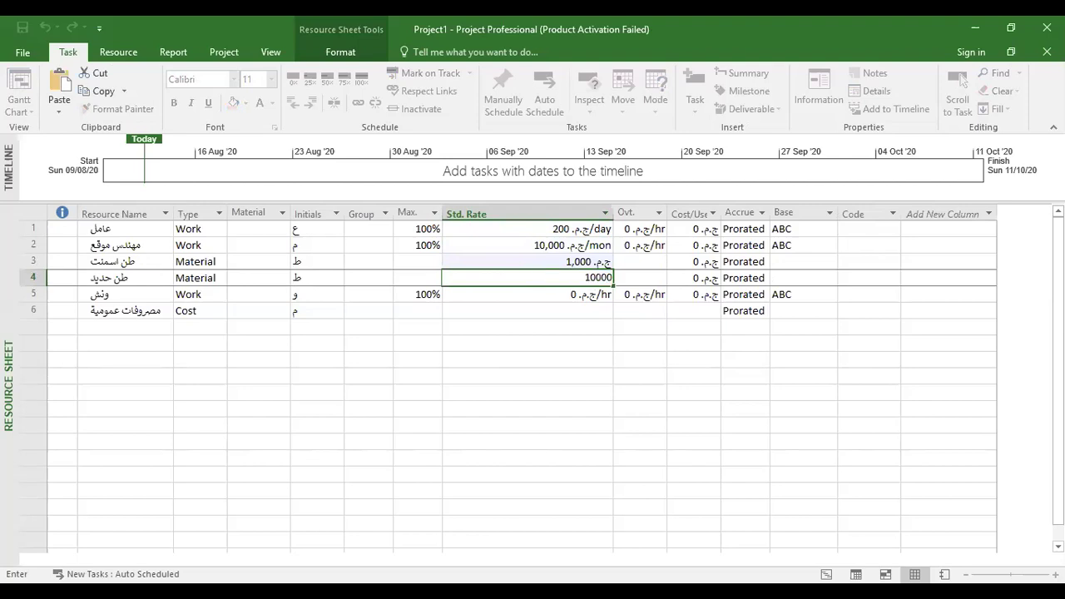
key(Return)
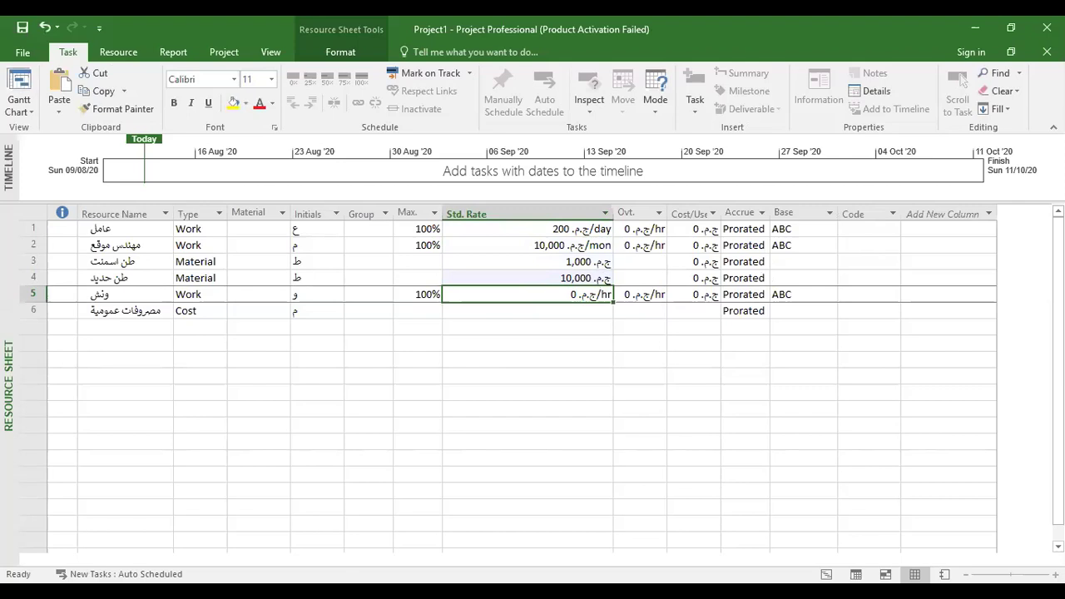
Set the standard rate of ونش to 1,000 per day
text(1000)
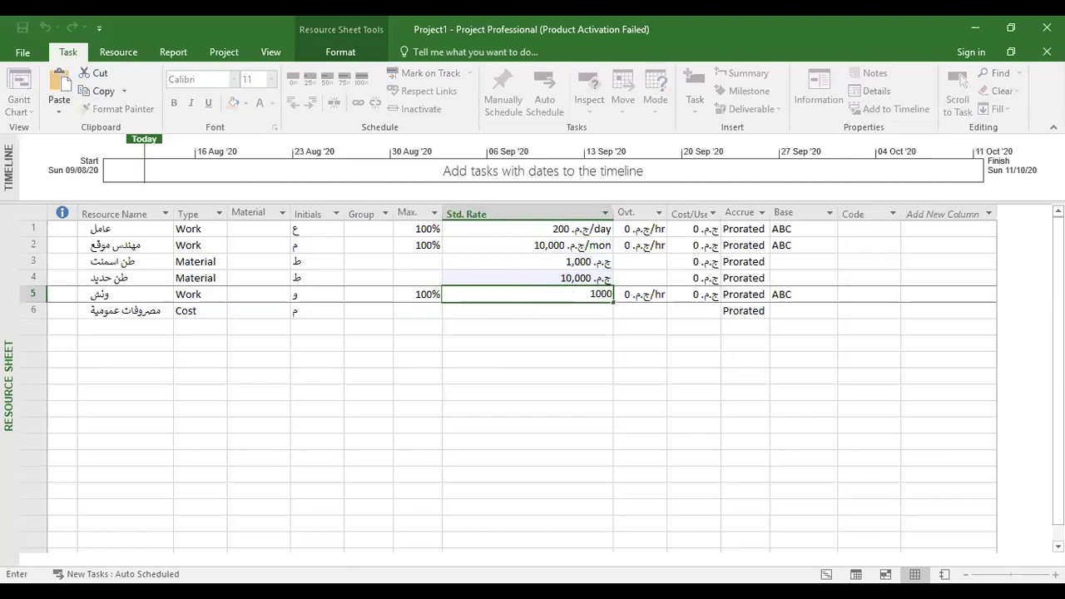
text(/d)
key(Return)
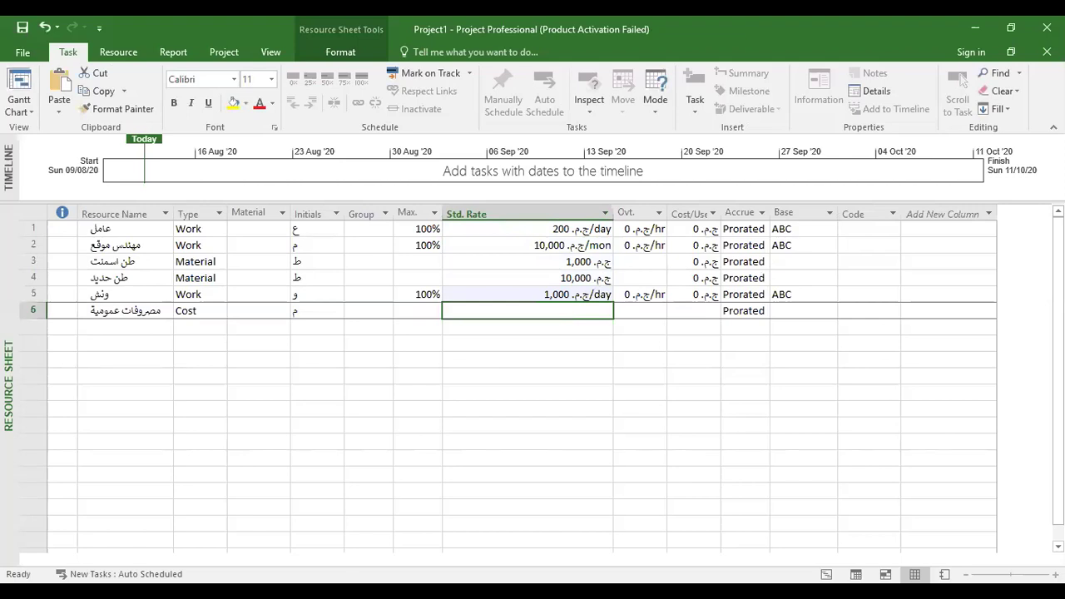
Review the standard rates, names and types of the resources in the resource sheet
key(Up)
key(Up)
key(Up)
key(Up)
key(Up)
key(Down)
key(Down)
key(Down)
key(Down)
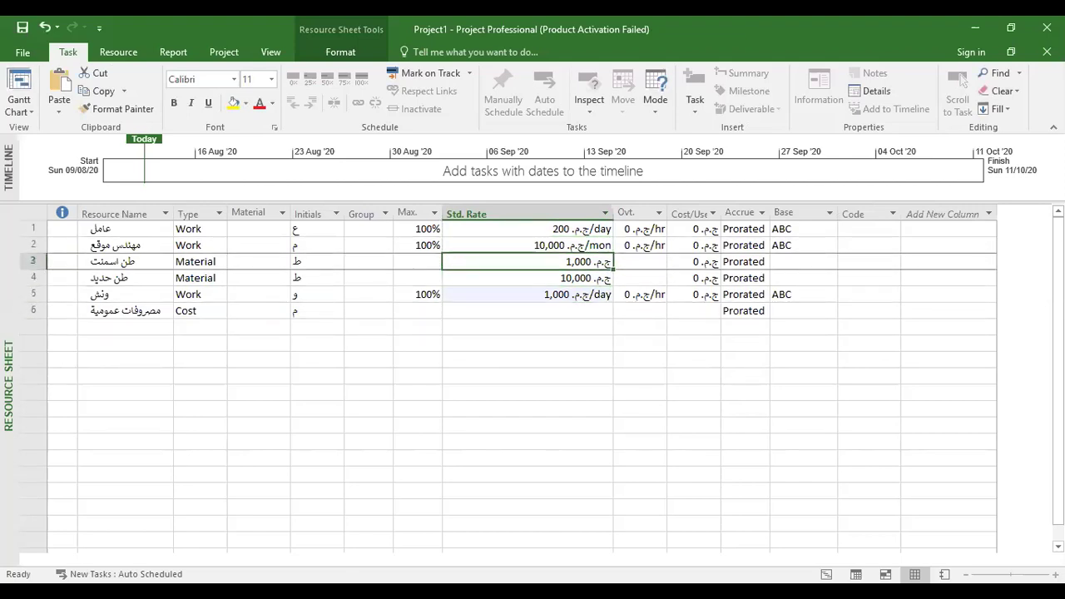
click(121, 215)
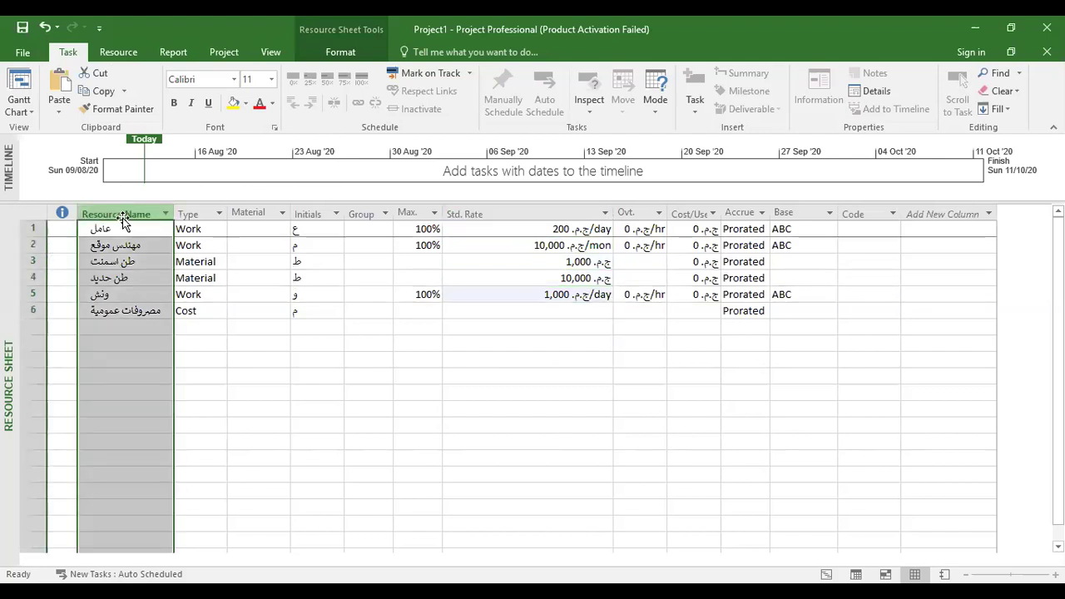
click(200, 215)
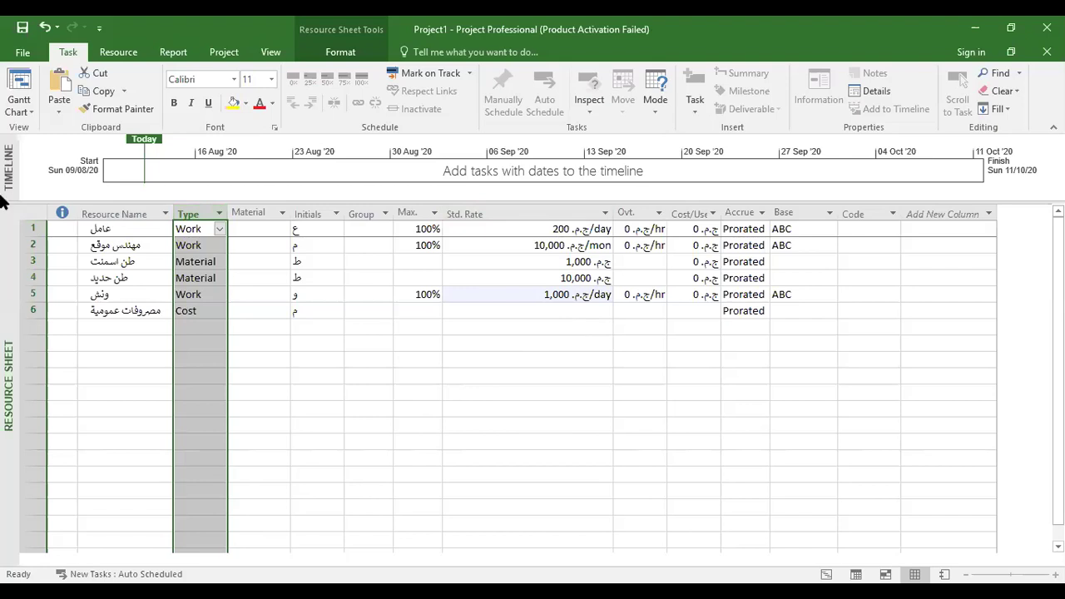
Switch to the Gantt Chart view and widen the task table to show all columns up to Add New Column
click(21, 87)
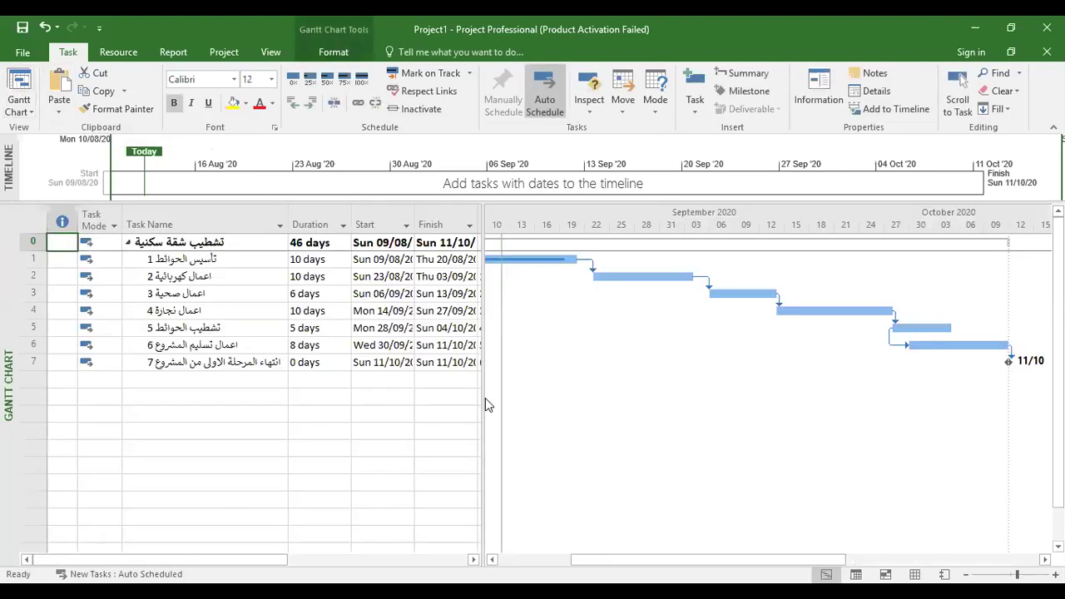
right_click(646, 408)
drag(479, 405, 680, 392)
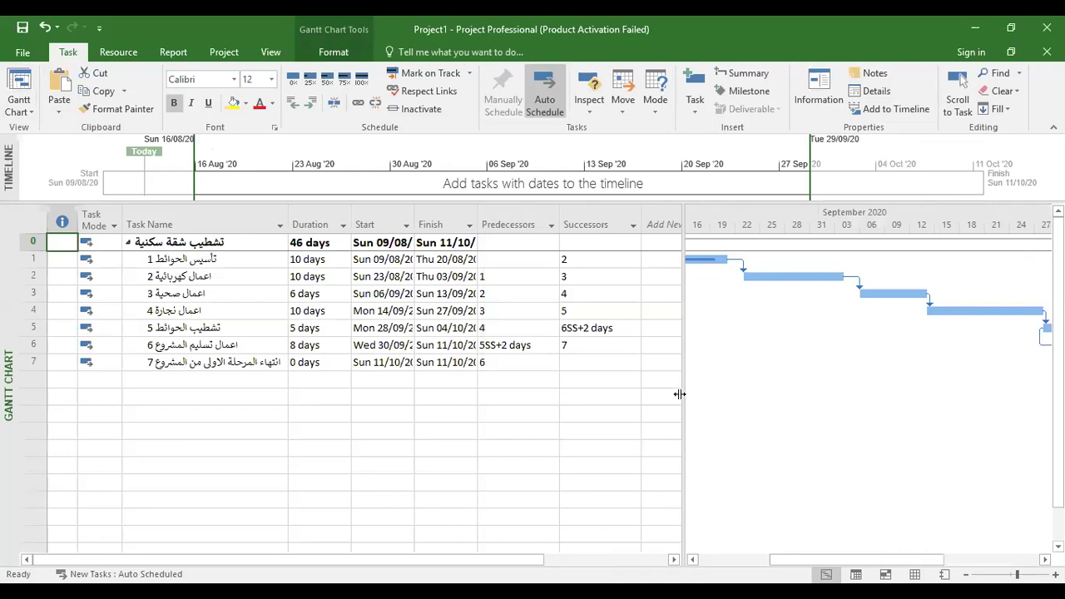
click(655, 218)
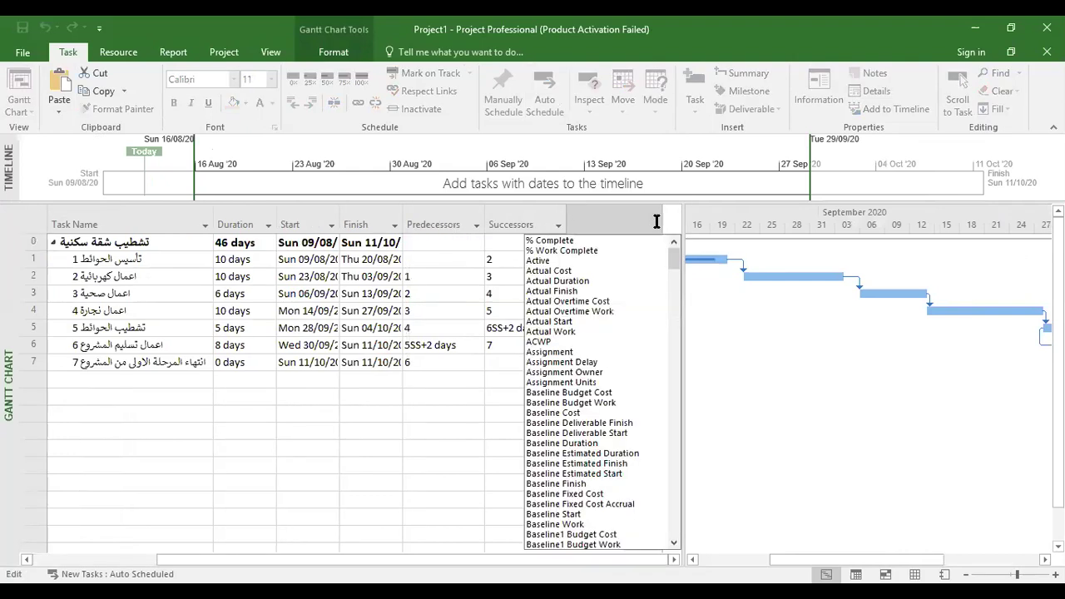
click(380, 468)
drag(682, 435, 777, 440)
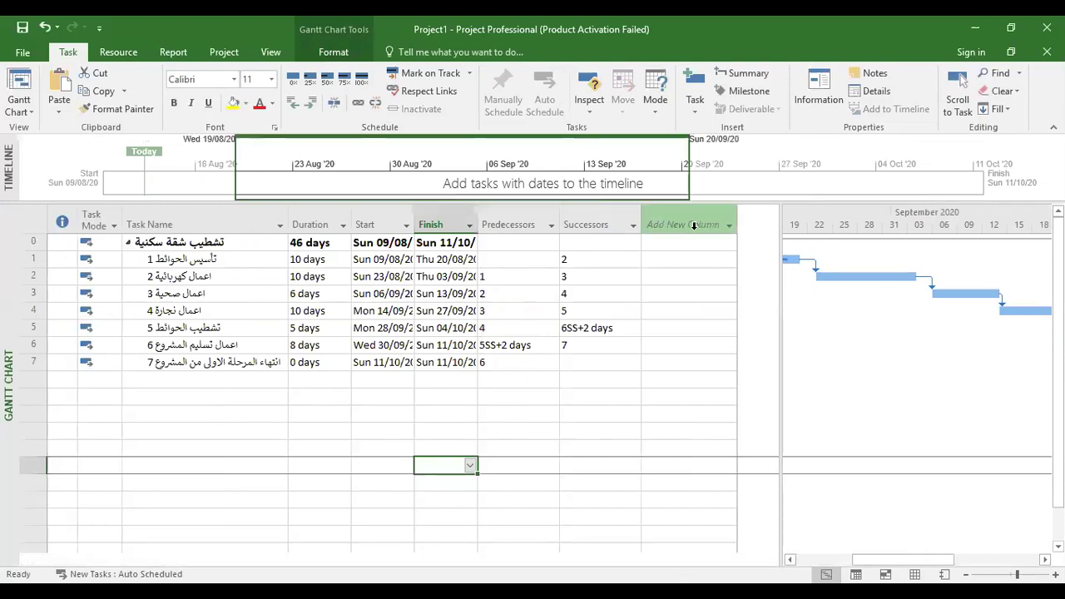
Add a Resource Group column after Successors in the task table
click(662, 223)
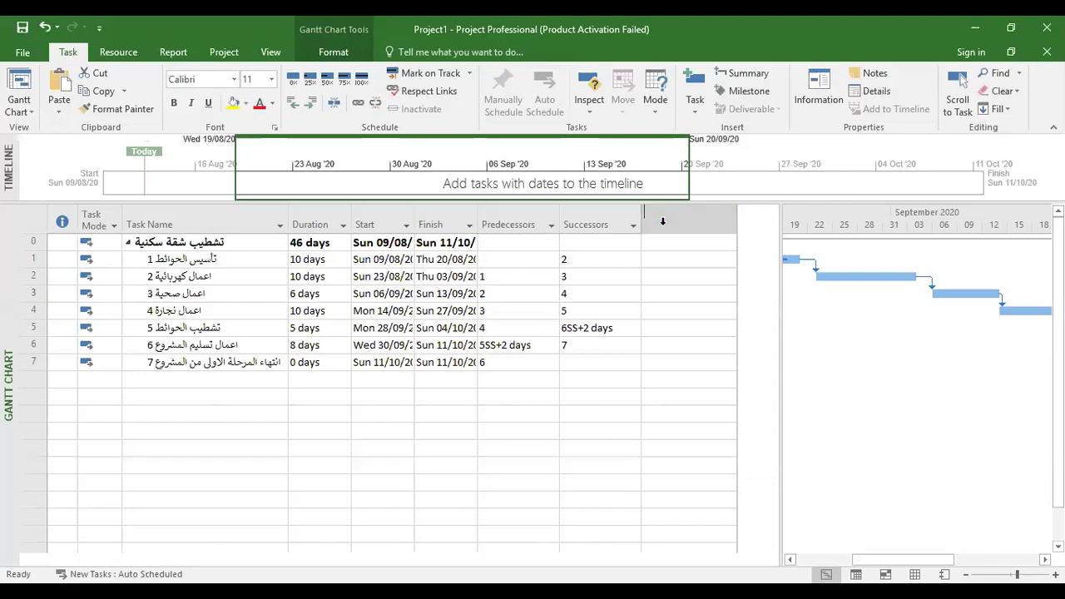
text(re)
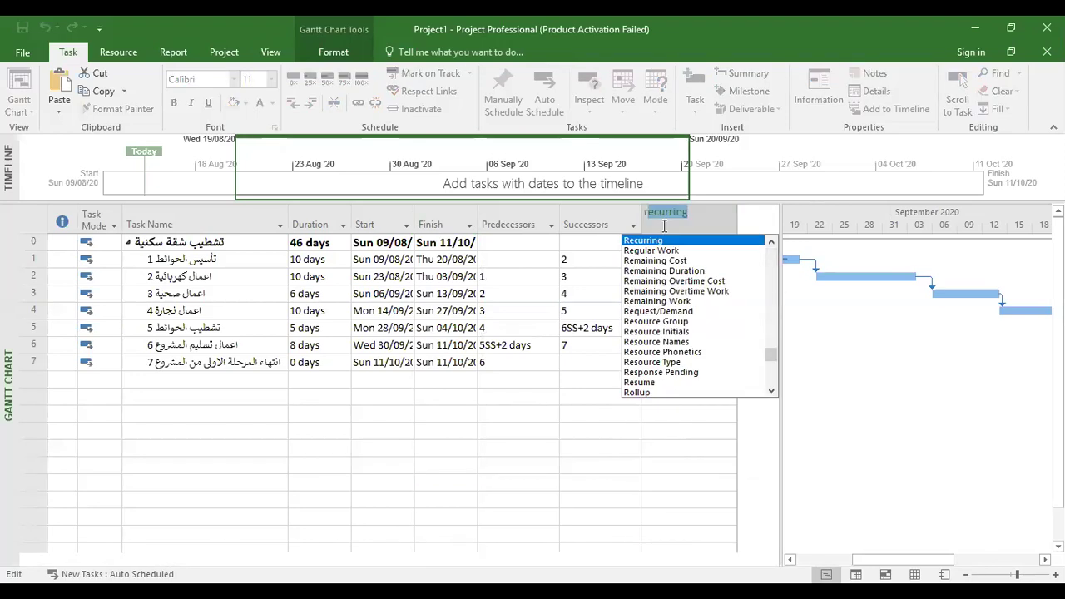
text(s)
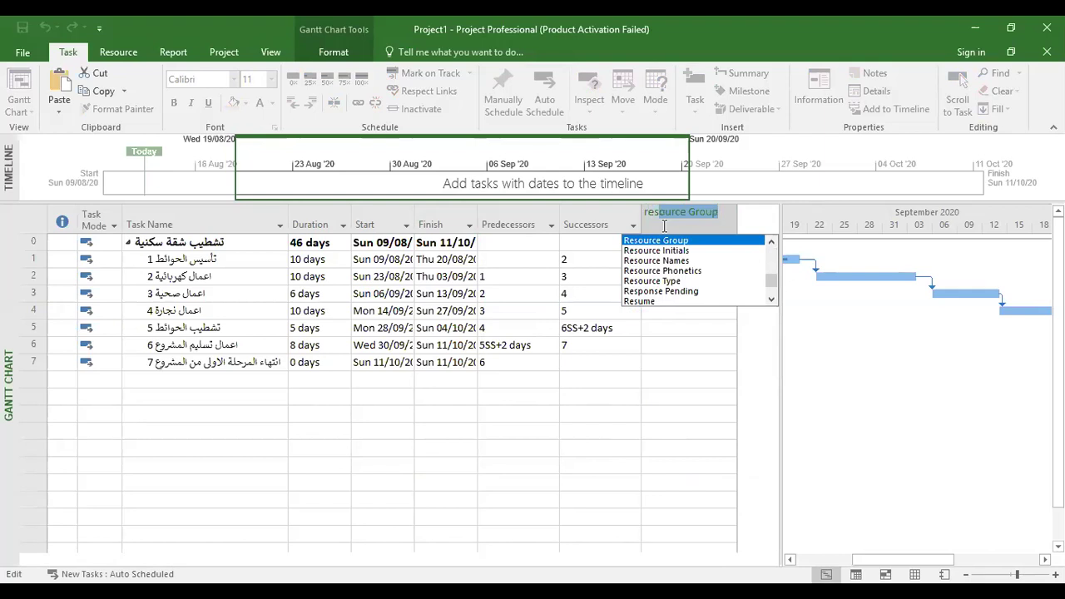
text(ource)
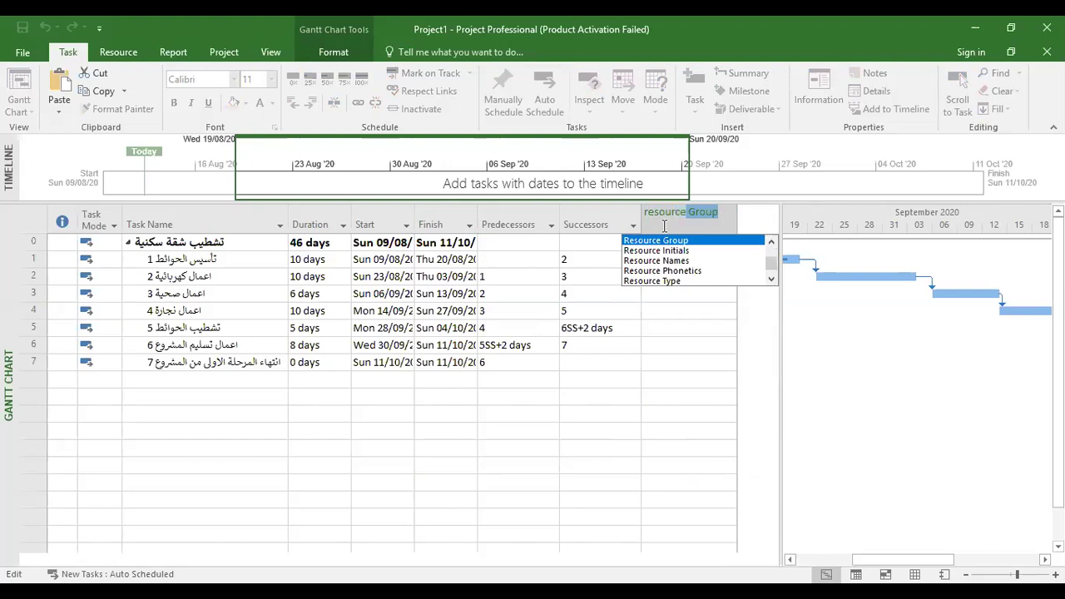
key(Return)
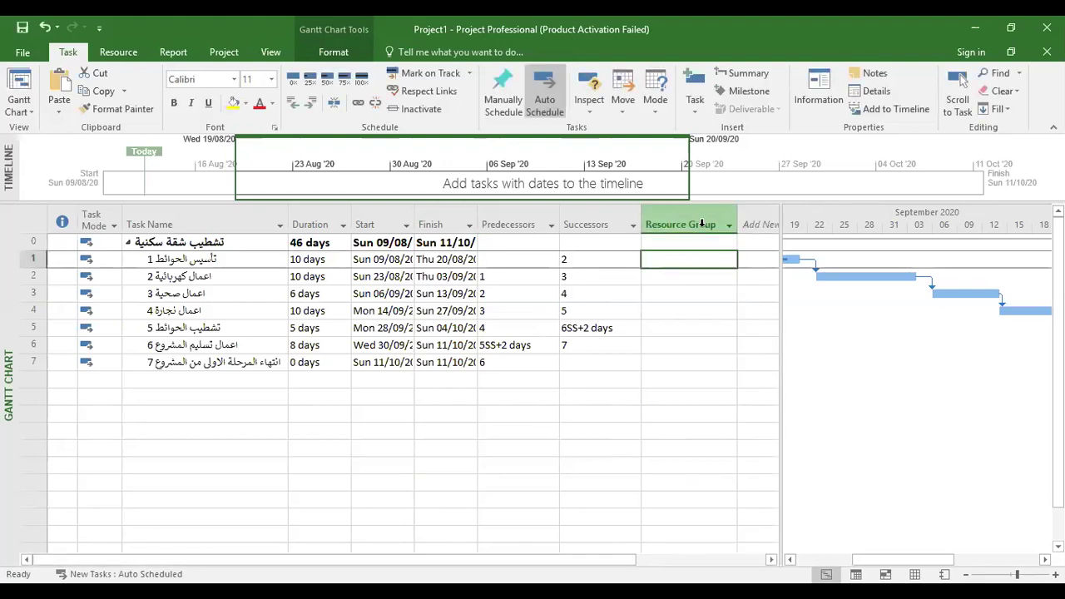
Remove the Resource Group column from the task table
click(695, 222)
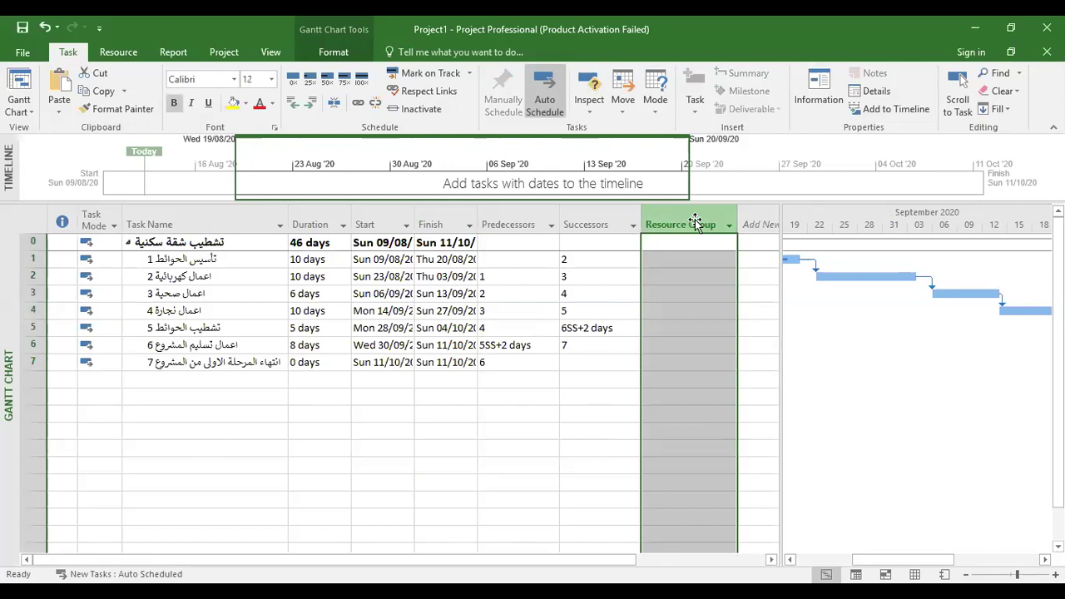
right_click(695, 222)
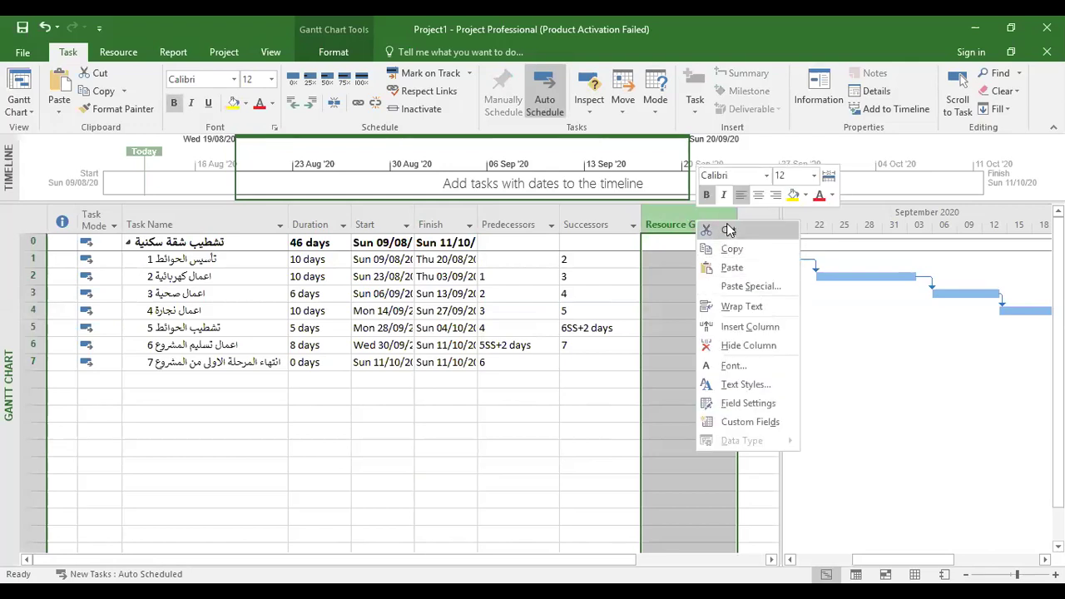
click(729, 233)
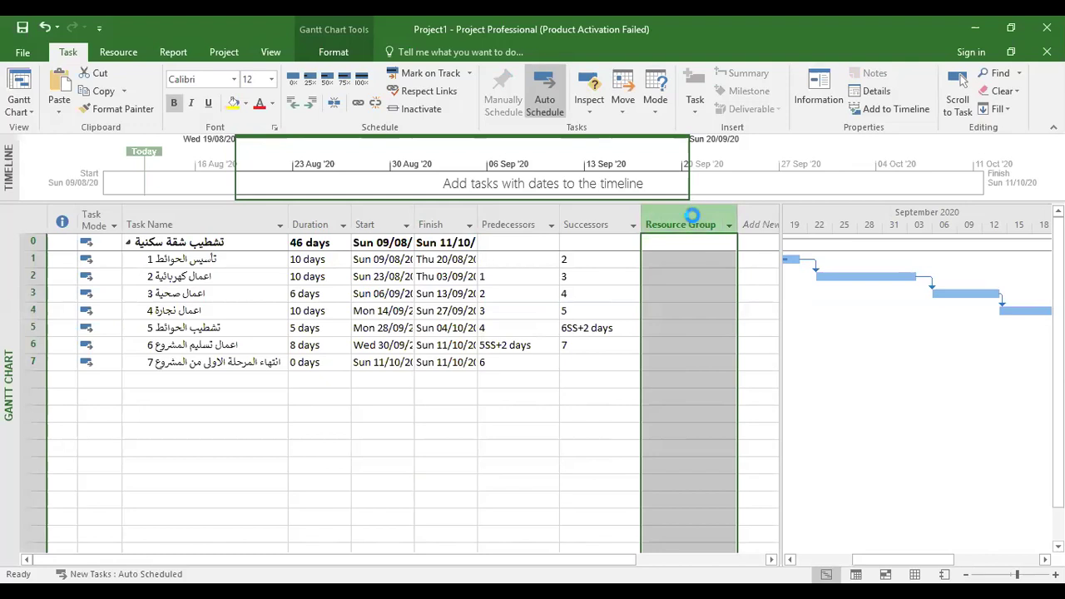
key(Delete)
click(184, 486)
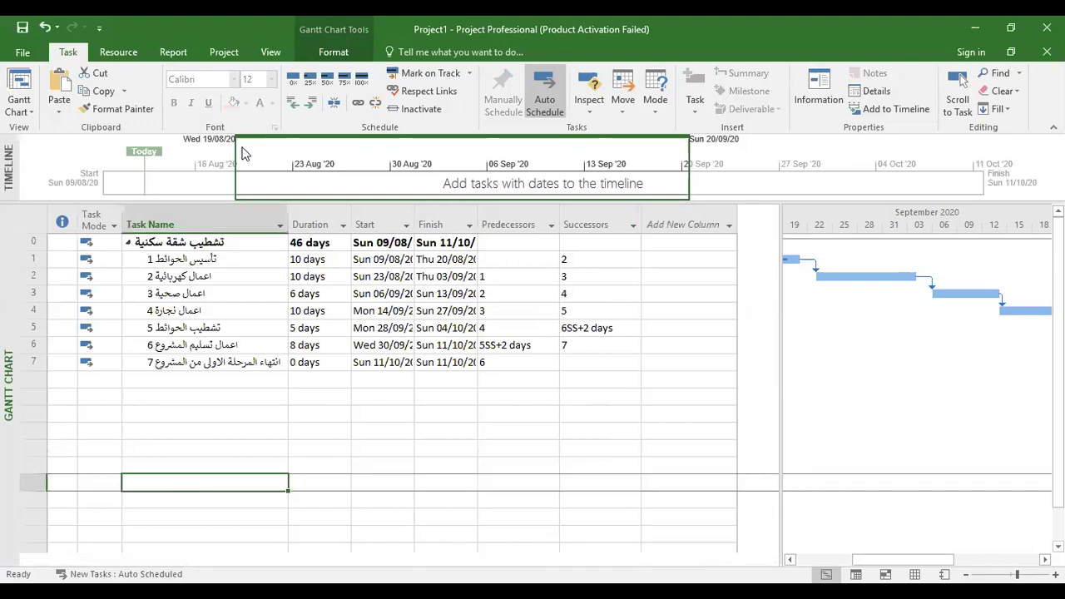
Open the task information for task 1, تأسيس الحوائط, and assign the resource مهندس موقع to it
click(191, 262)
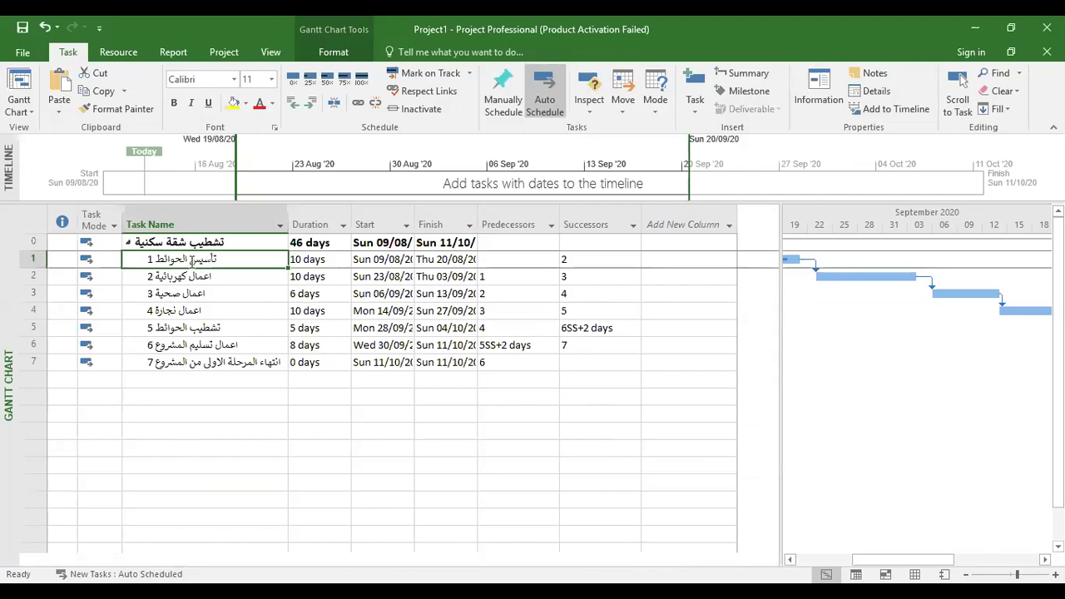
key(shift+space)
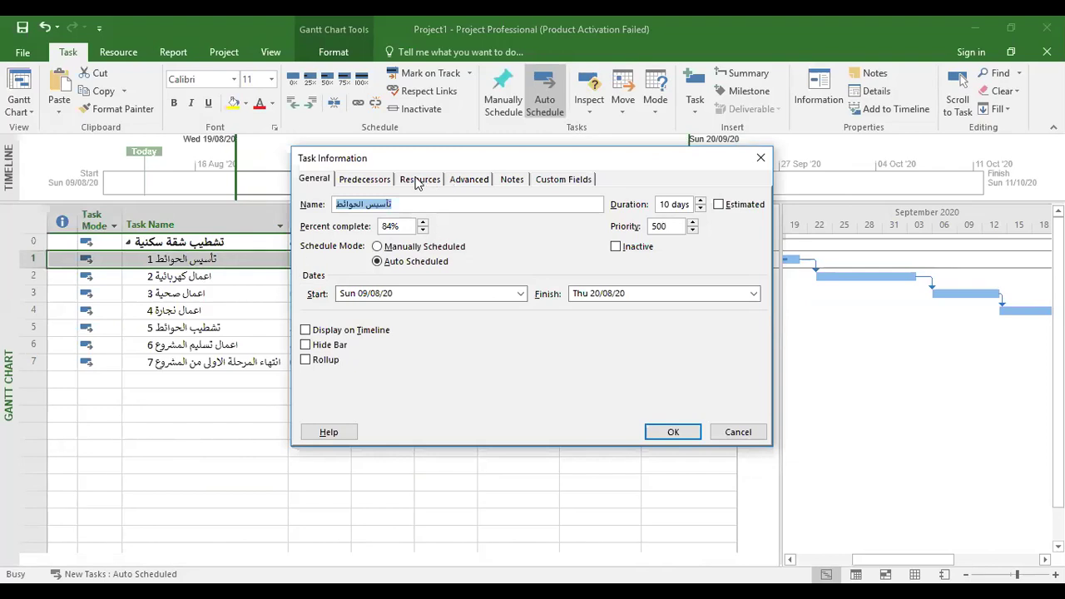
click(419, 180)
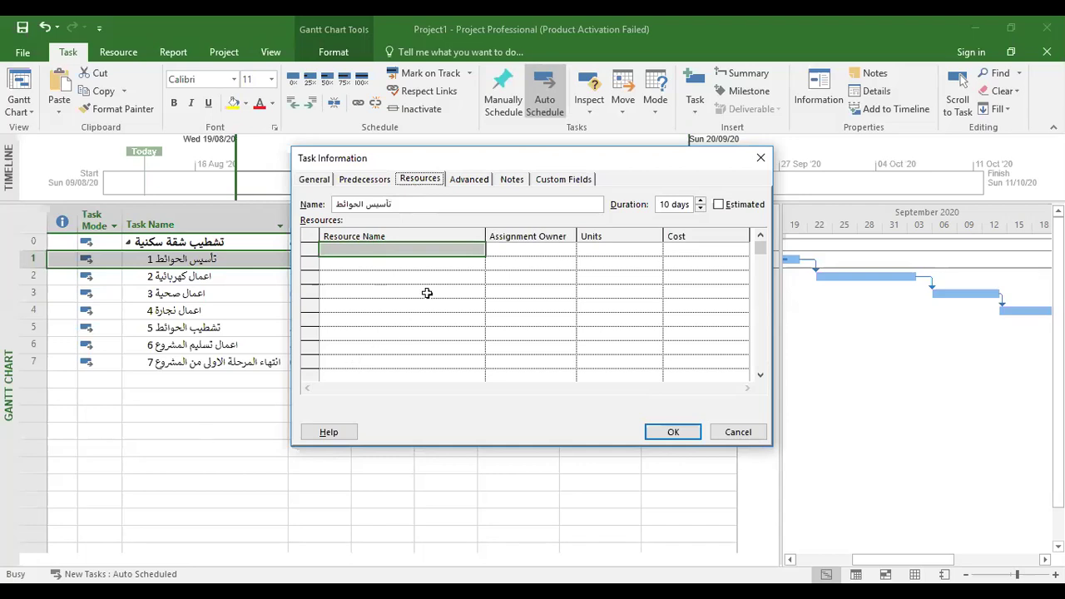
click(428, 248)
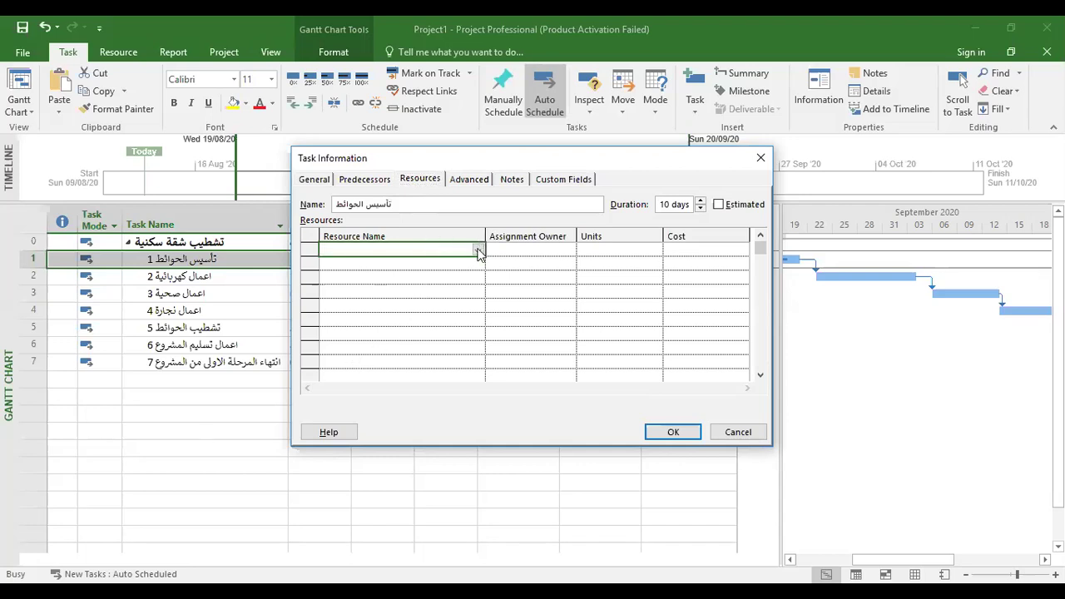
click(479, 251)
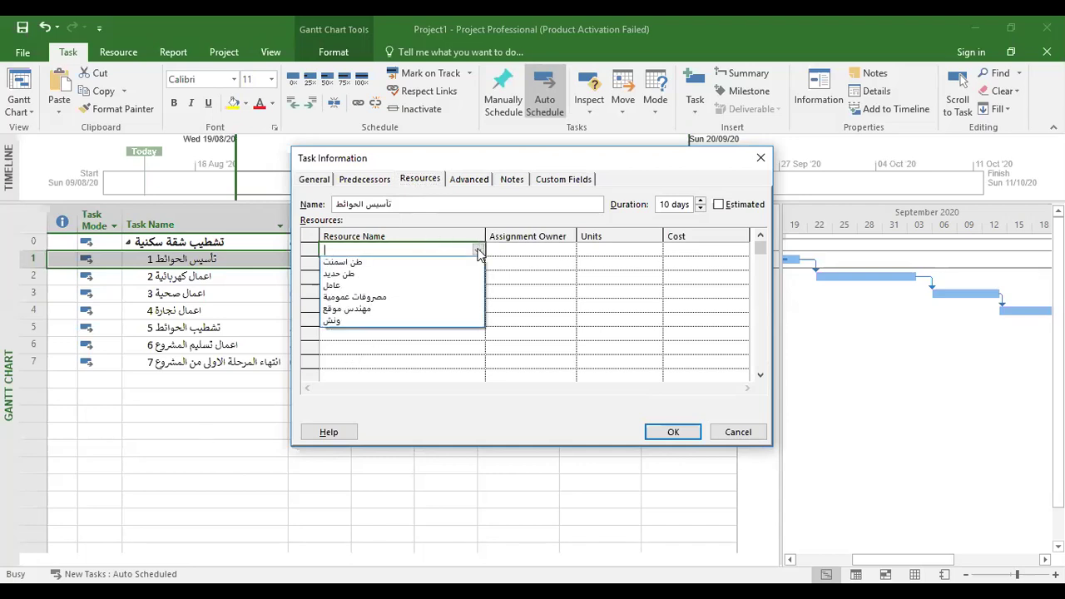
click(390, 308)
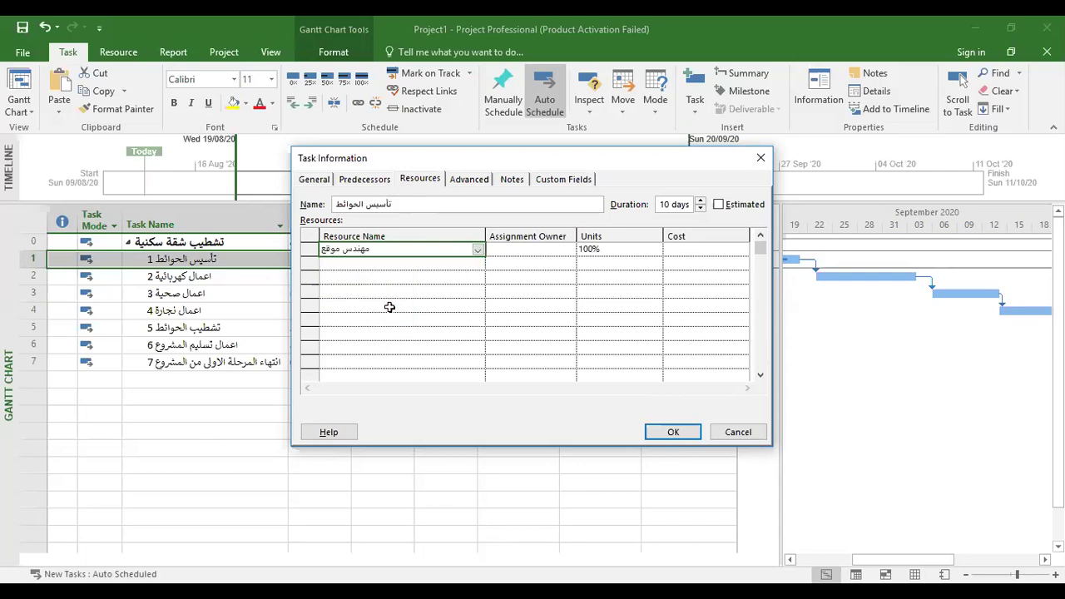
Add طن اسمنت as the second resource of task تأسيس الحوائط with 0.5 units
click(464, 262)
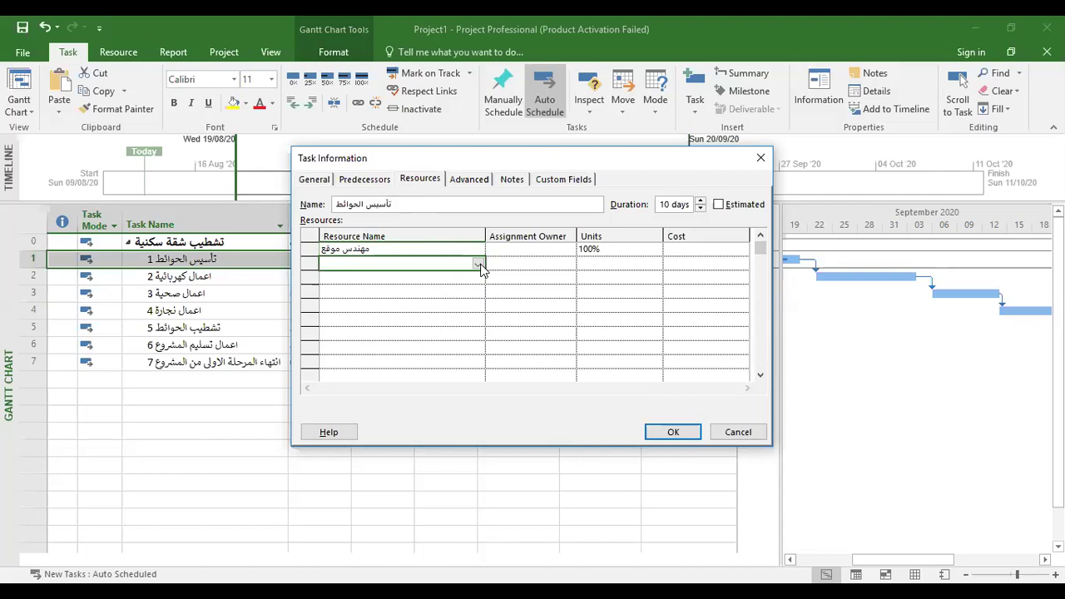
click(479, 265)
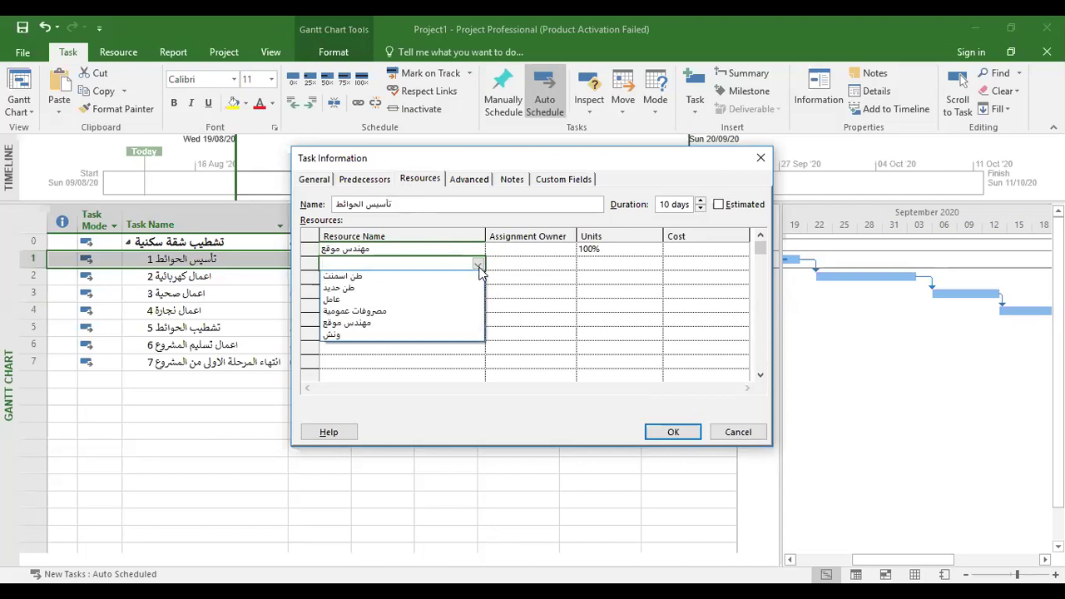
click(363, 276)
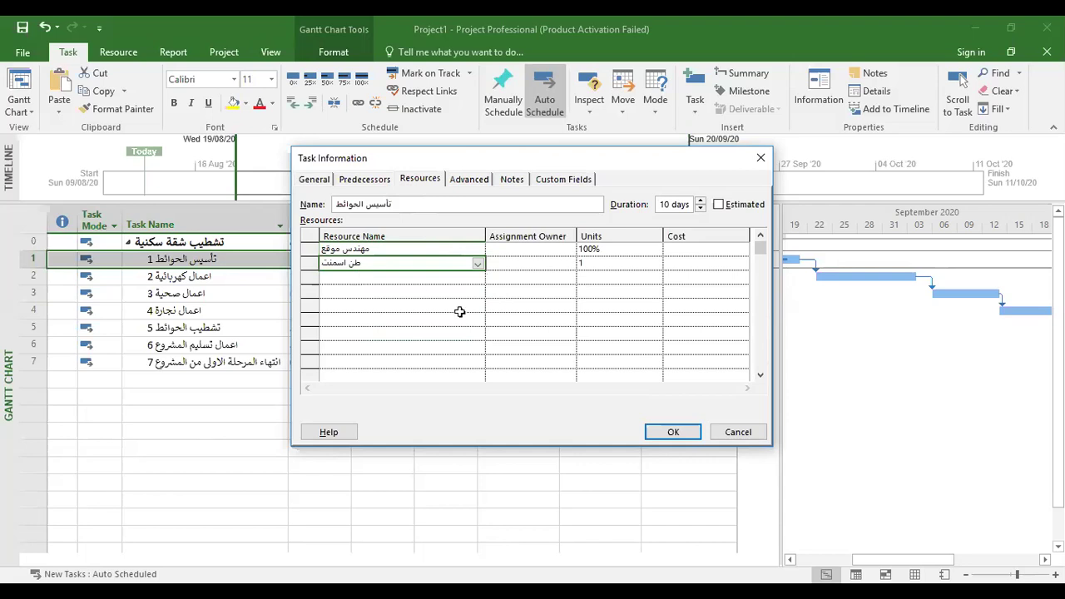
click(597, 263)
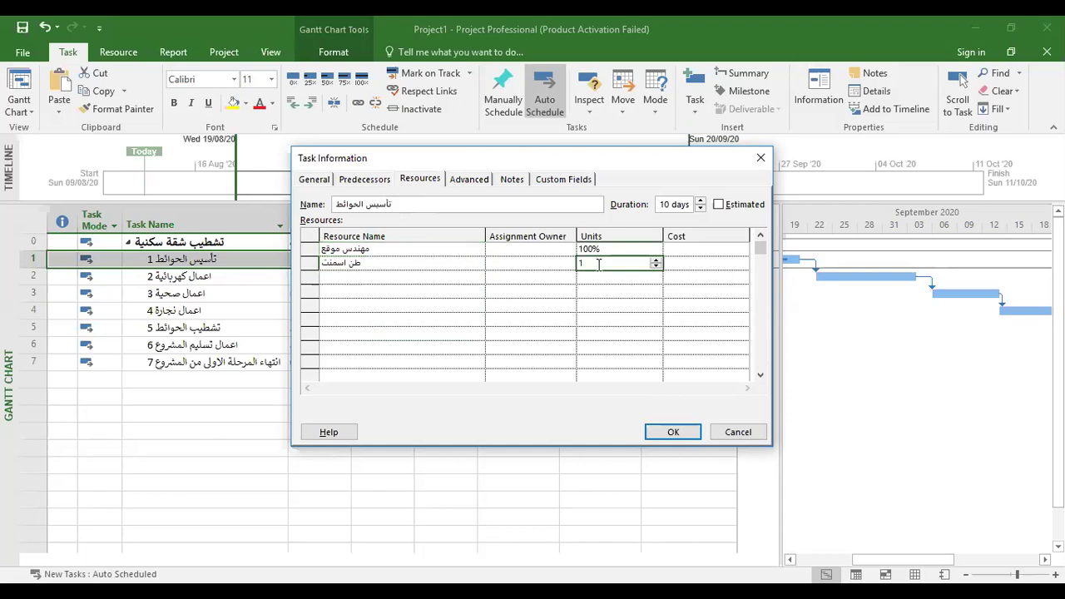
key(BackSpace)
text(0.5)
key(Return)
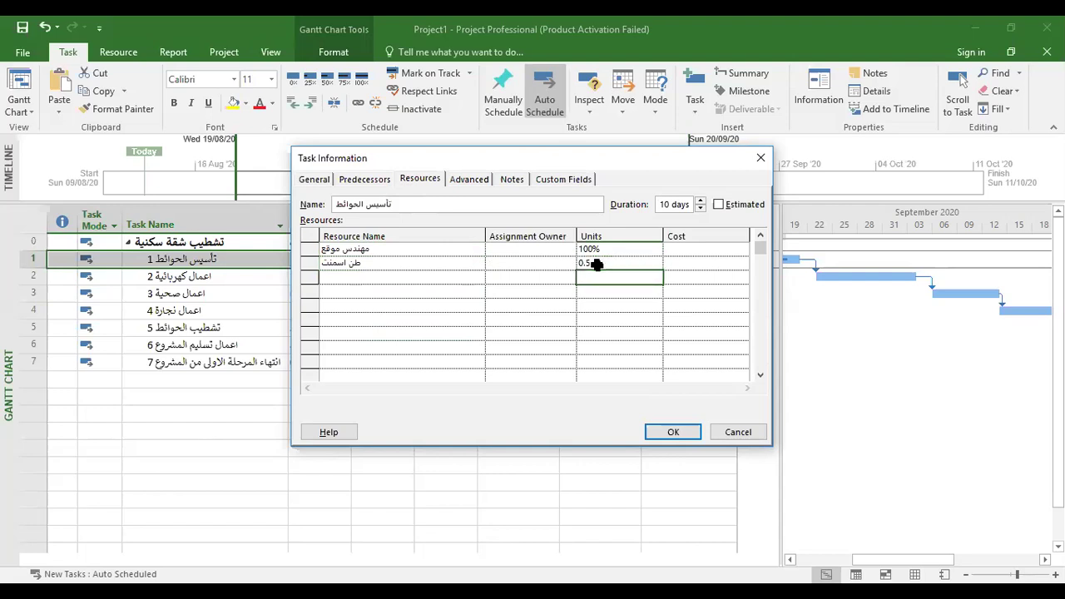
Add مصروفات عمومية as the third resource with a cost of 10000 and apply the task's resource assignments
click(409, 278)
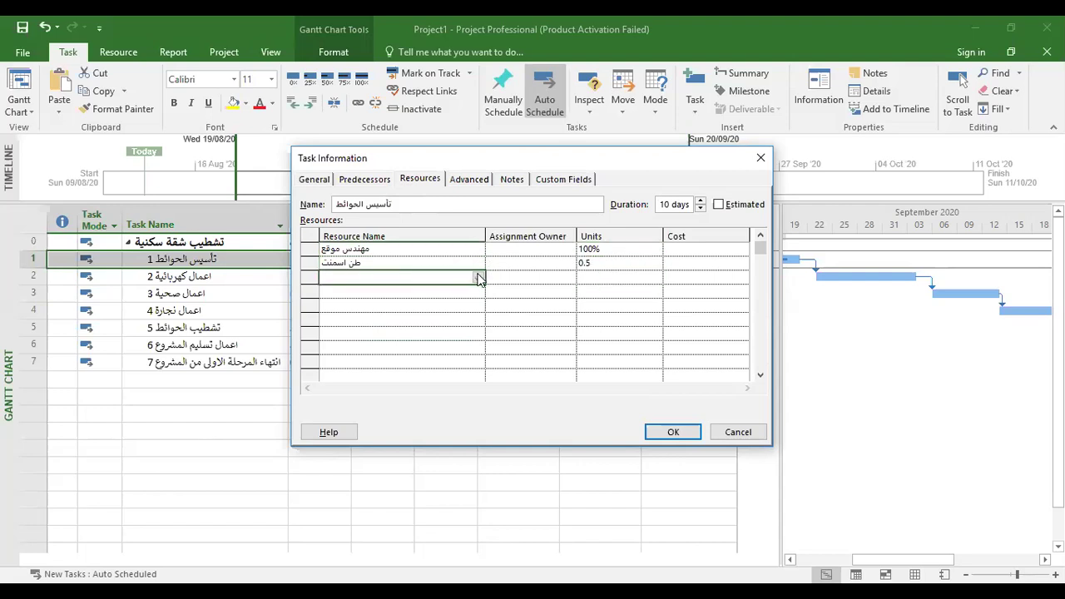
click(478, 278)
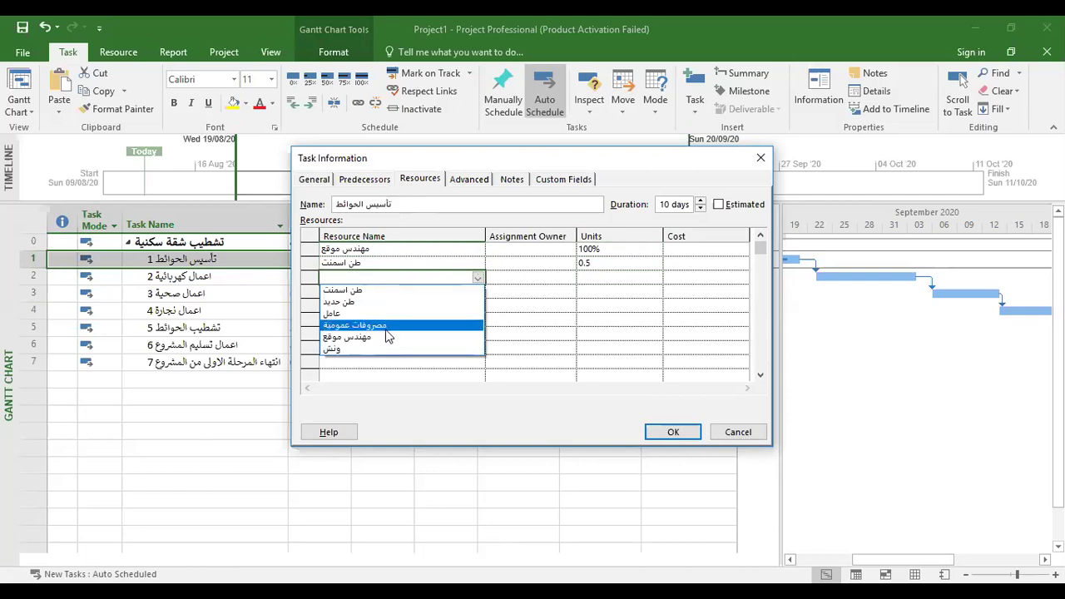
click(384, 326)
click(679, 277)
text(10000)
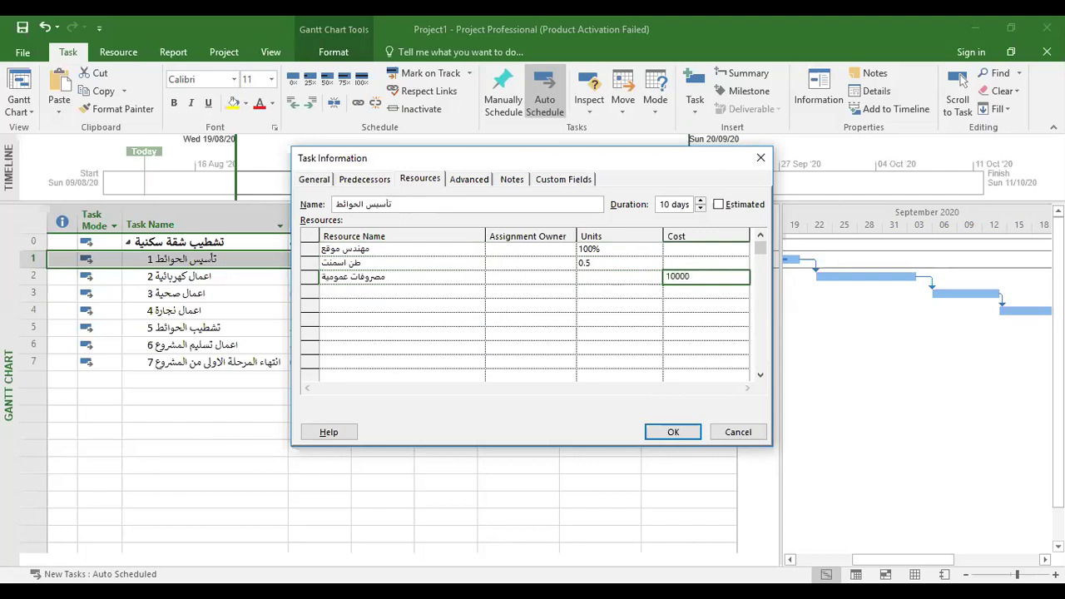
key(Return)
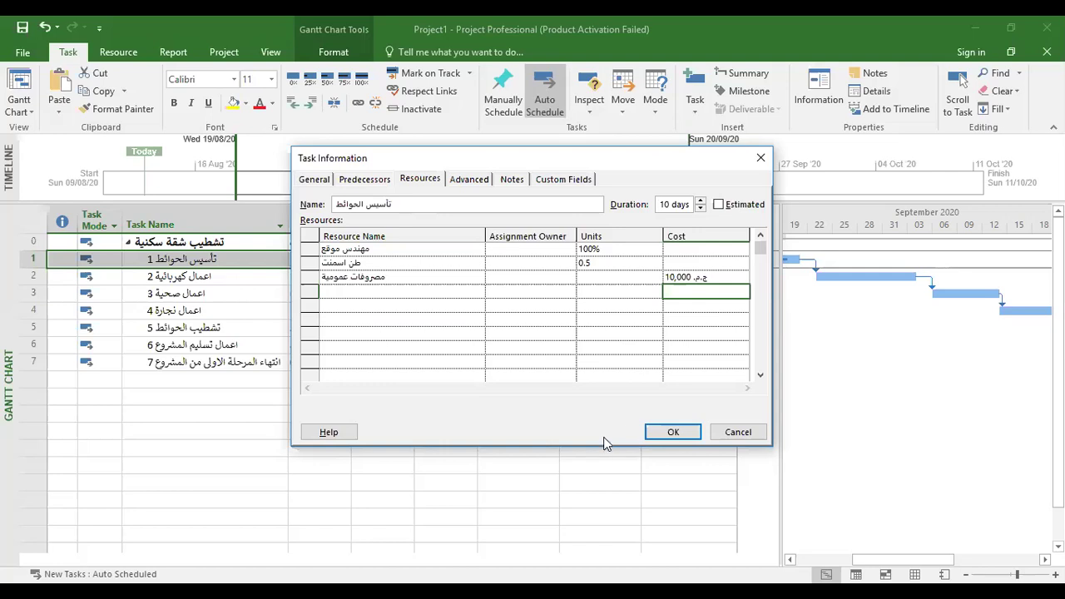
click(675, 432)
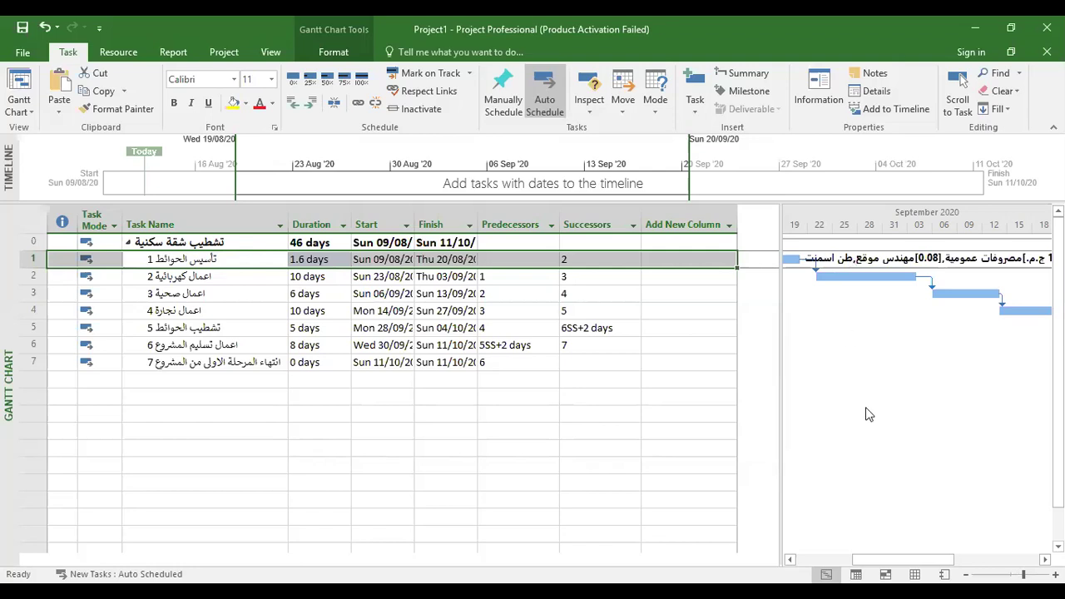
Add a Cost column after Successors in the task table
click(791, 560)
drag(790, 560, 790, 560)
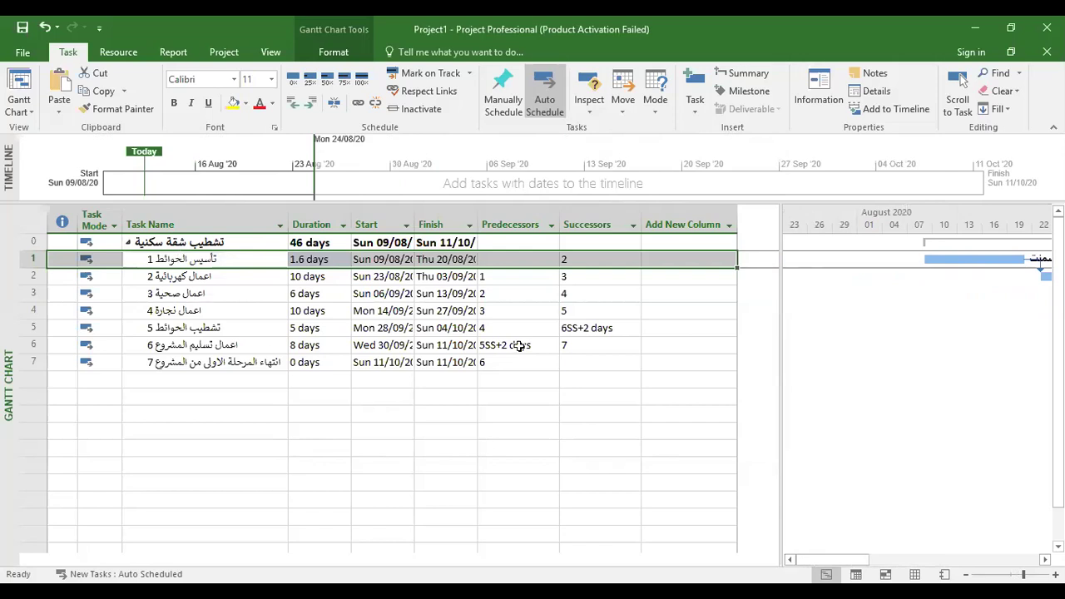
right_click(1045, 560)
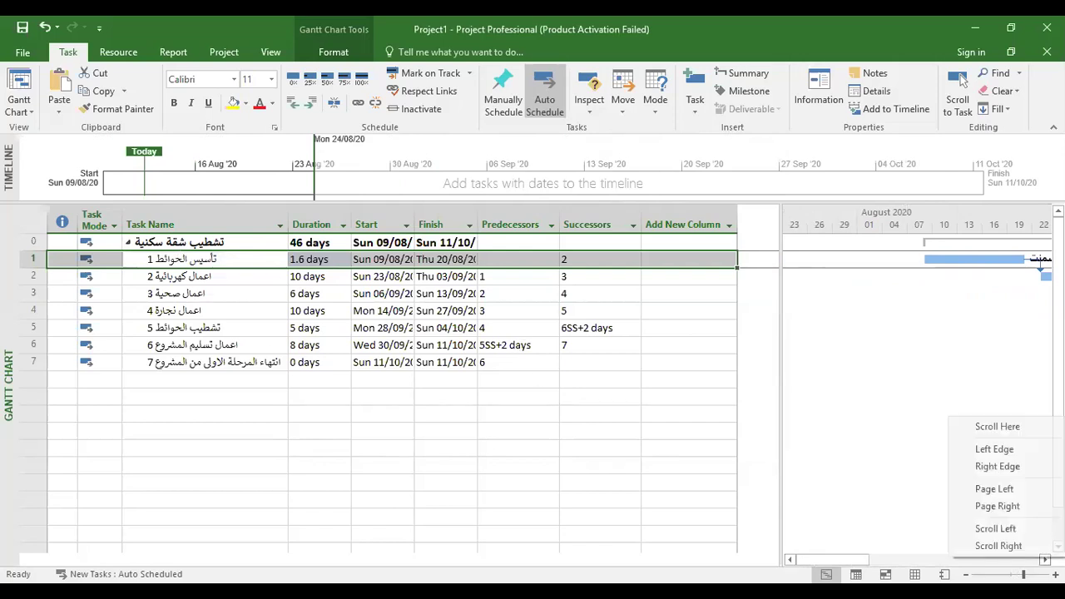
click(959, 76)
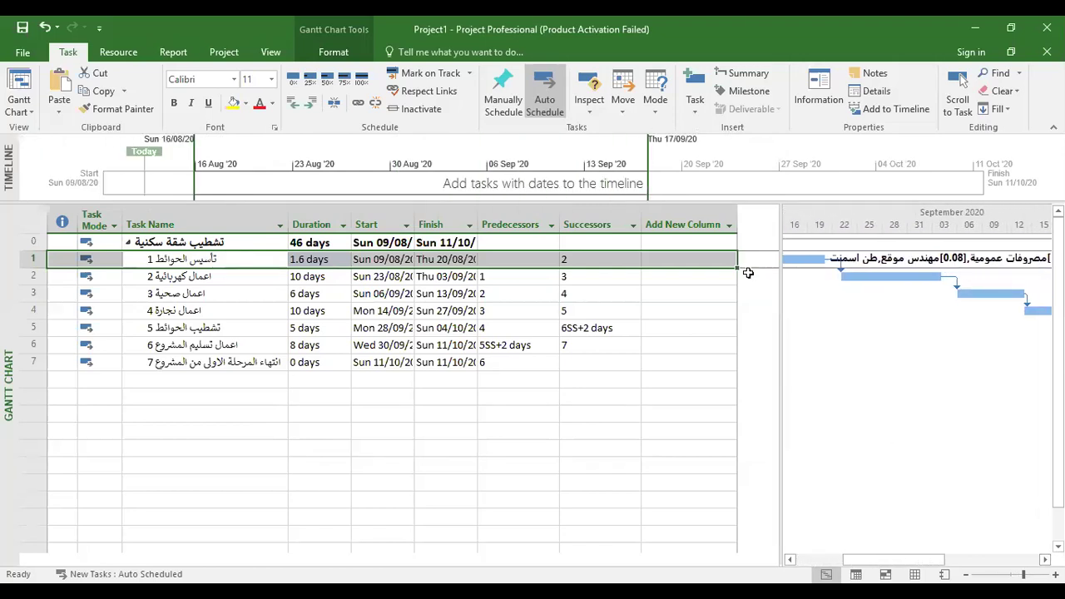
click(690, 225)
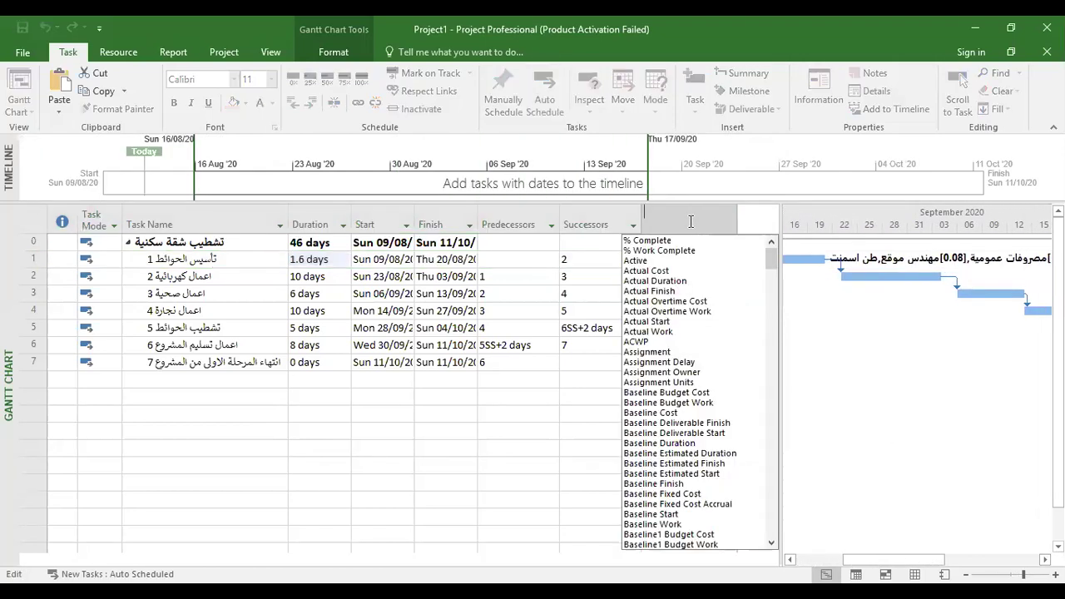
text(confirmed)
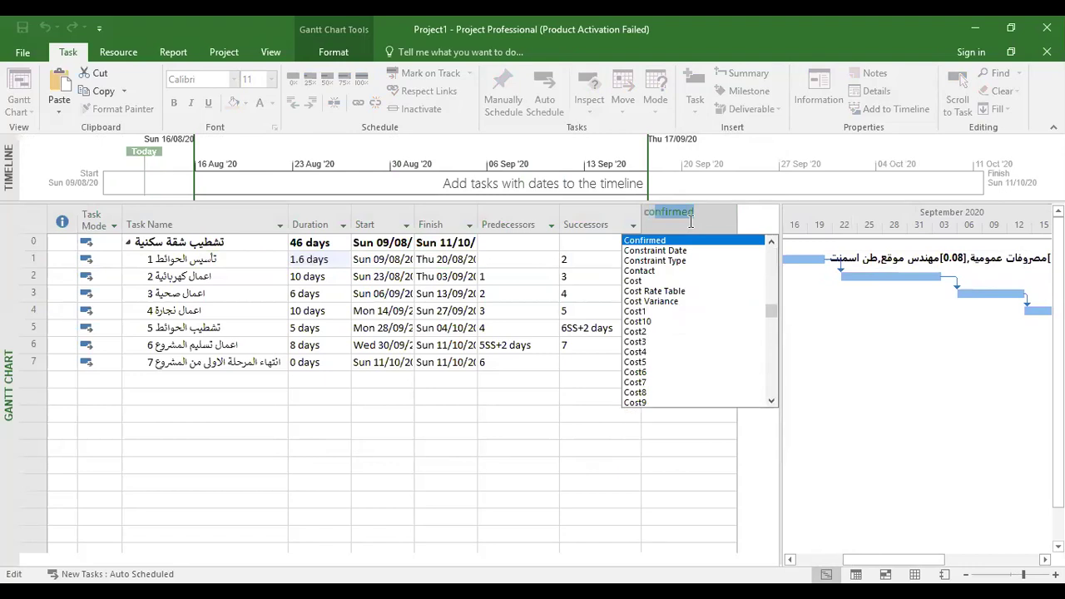
key(Down)
key(Down)
key(Down)
key(Down)
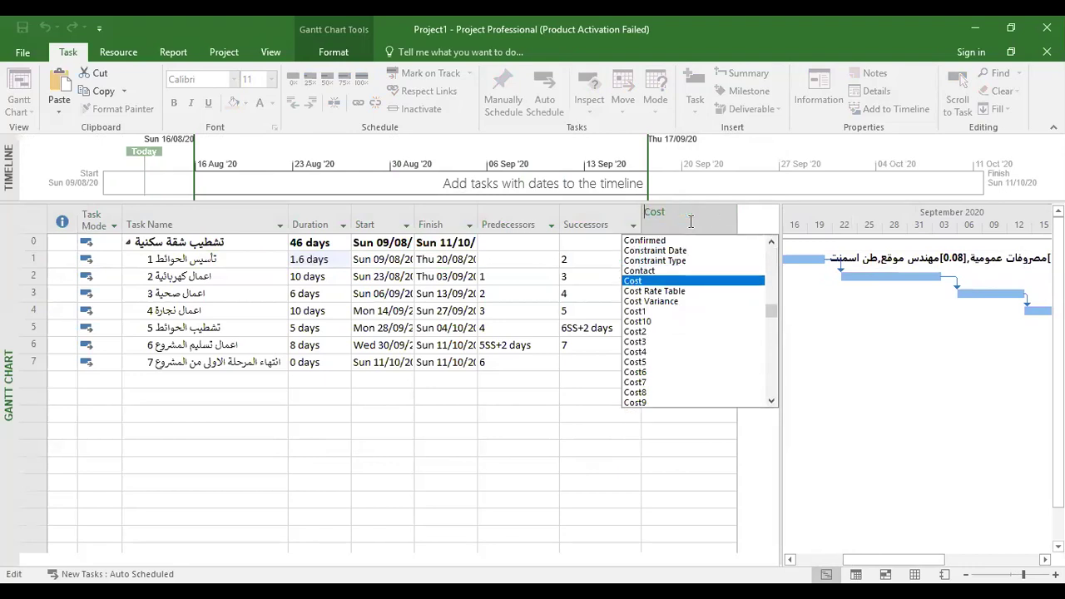
key(Return)
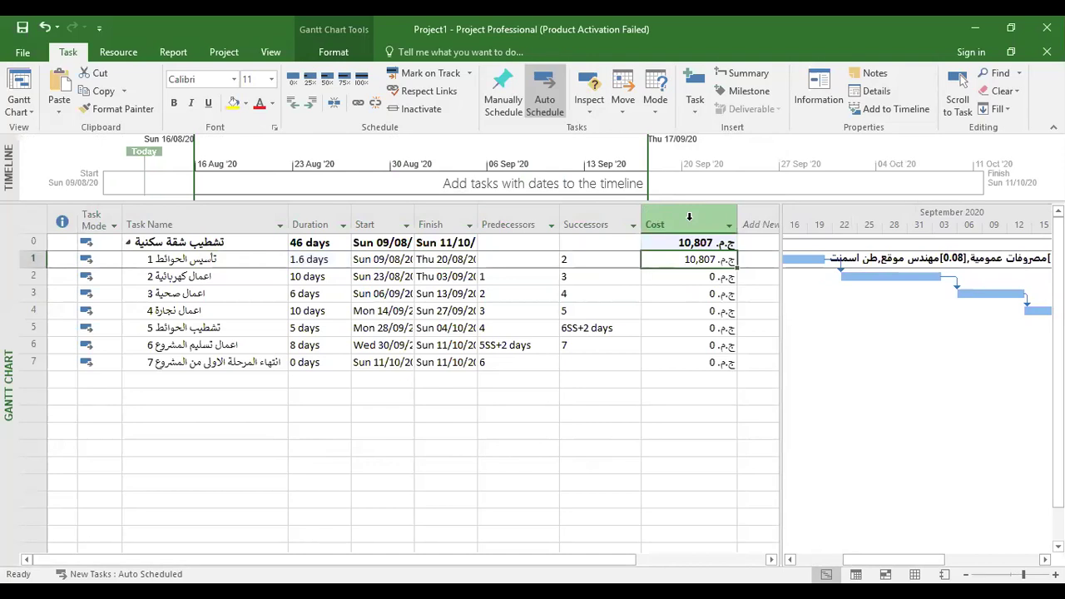
Set the duration of task 1, تأسيس الحوائط, to 1 day
click(297, 260)
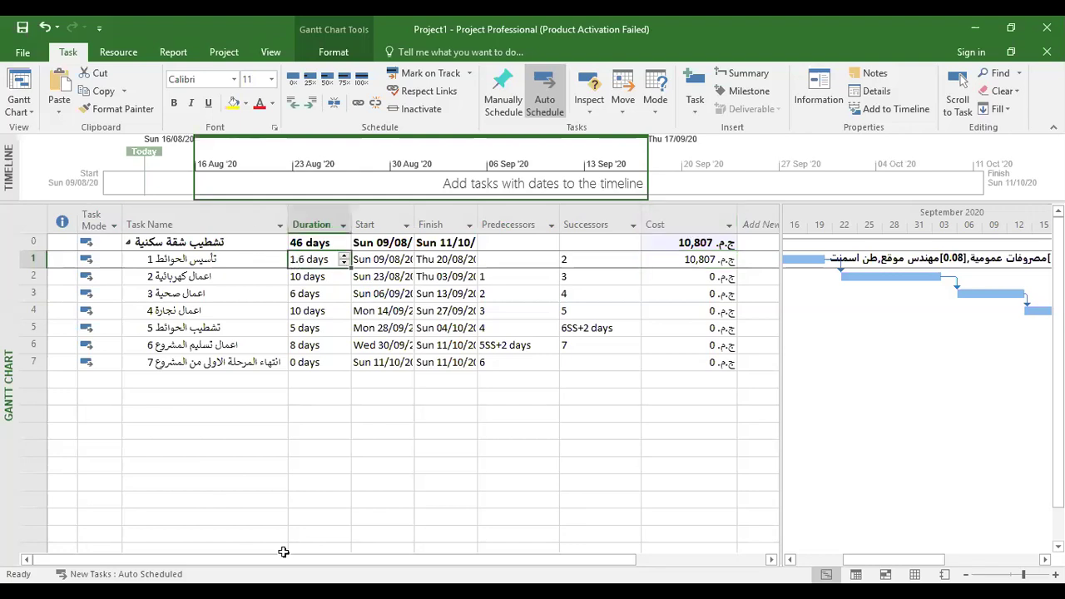
text(1)
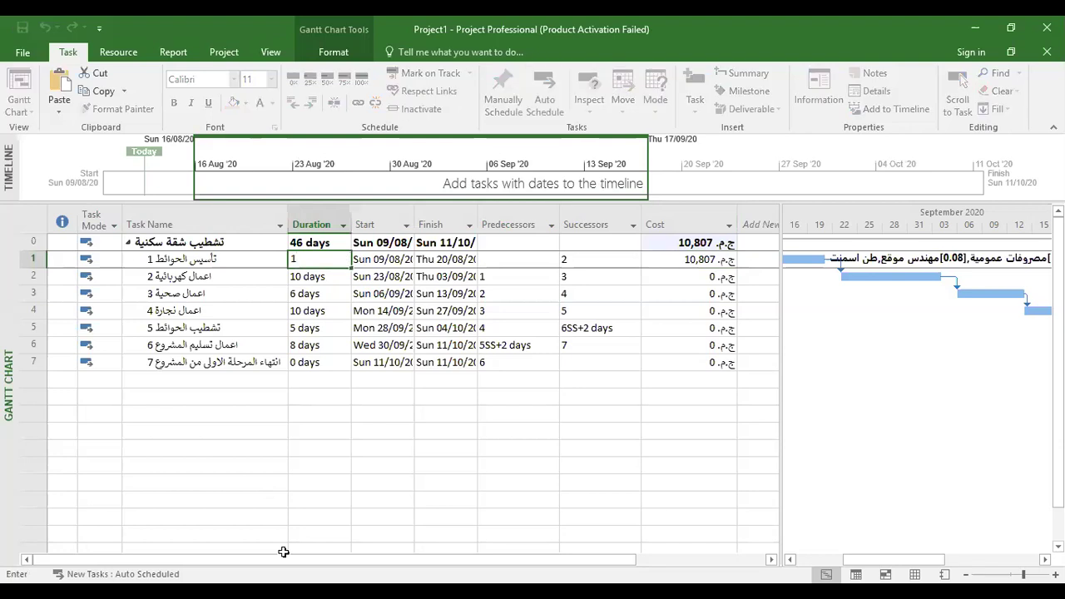
key(Return)
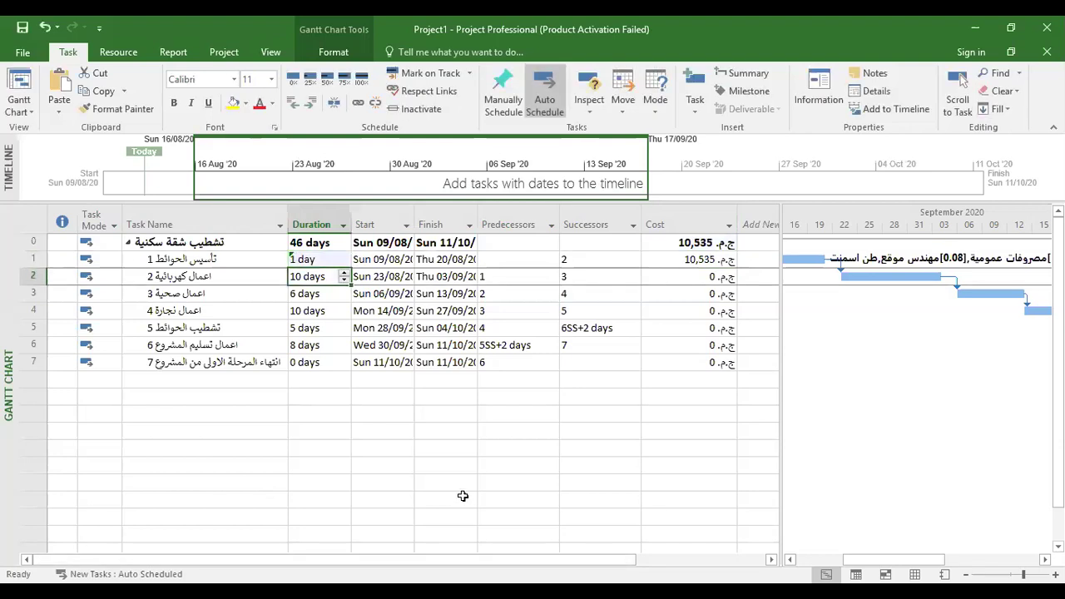
Set the units of the طن اسمنت assignment on task تأسيس الحوائط to 0.5 and apply the change
mouse_move(297, 258)
double_click(311, 259)
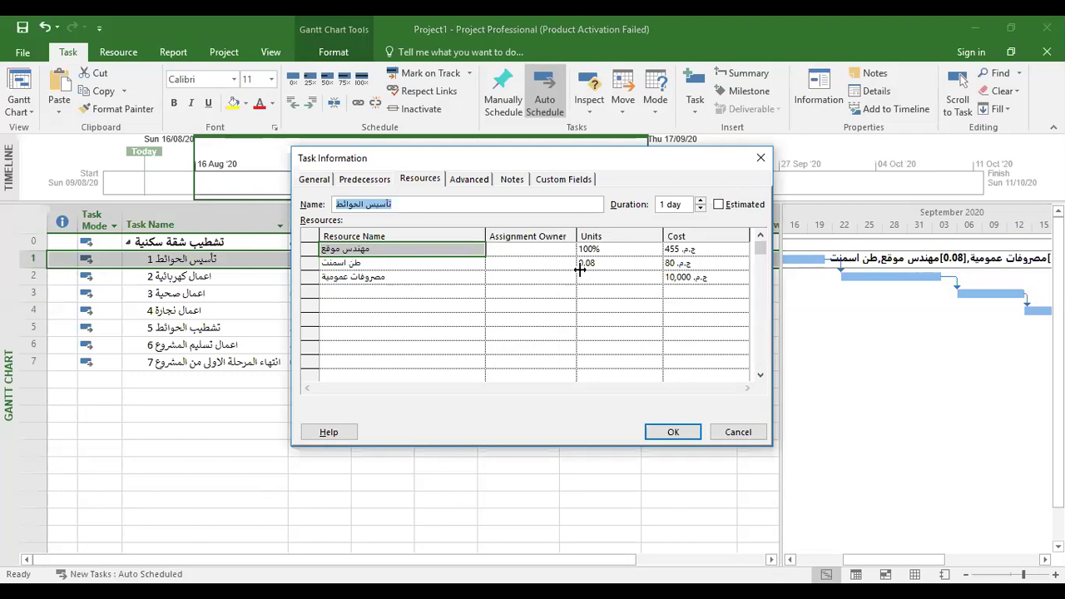
click(616, 263)
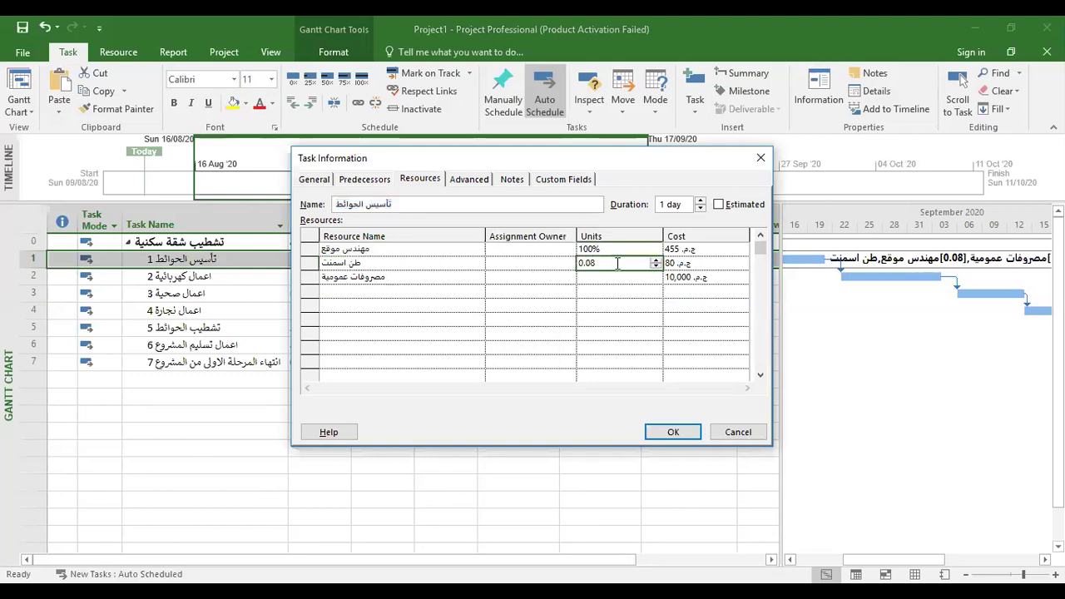
key(BackSpace)
key(BackSpace)
key(BackSpace)
key(BackSpace)
text(5)
key(Return)
click(616, 263)
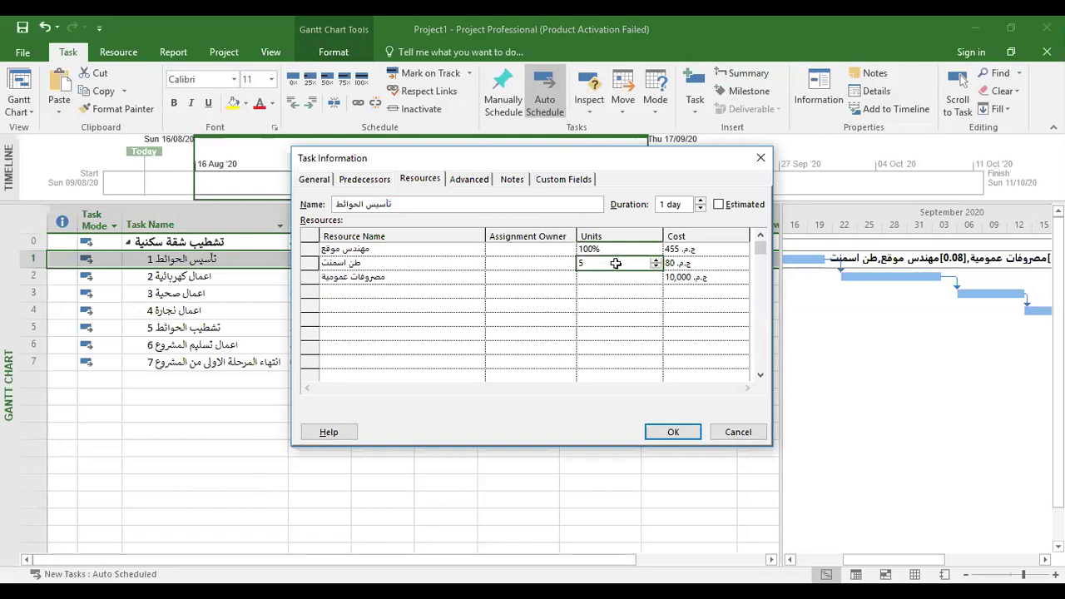
key(BackSpace)
text(.5)
click(673, 431)
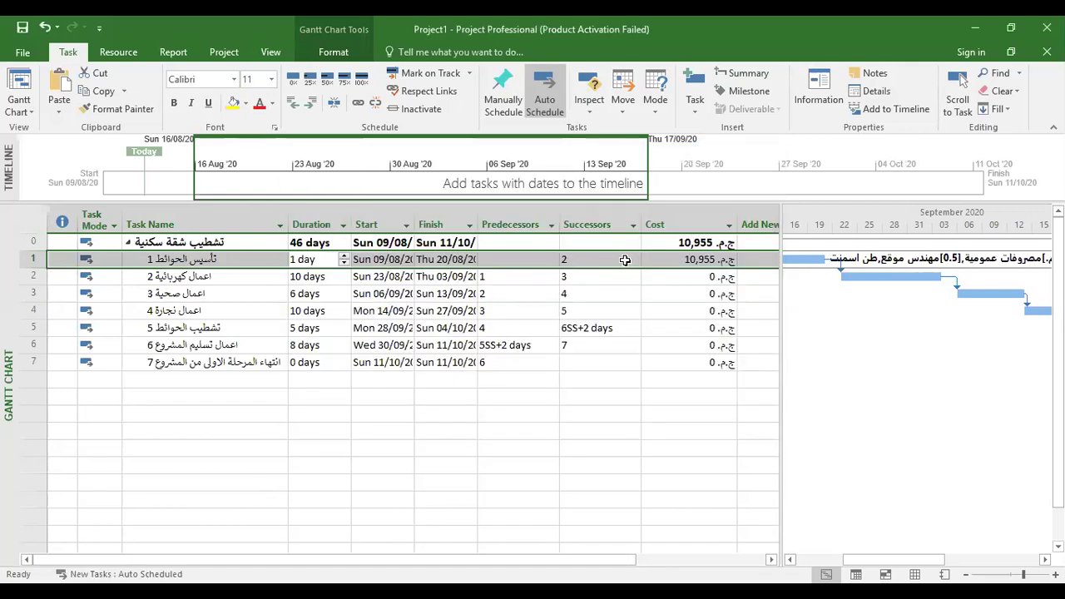
Review the costs of the resources assigned to task تأسيس الحوائط against the task's total in the table
double_click(625, 260)
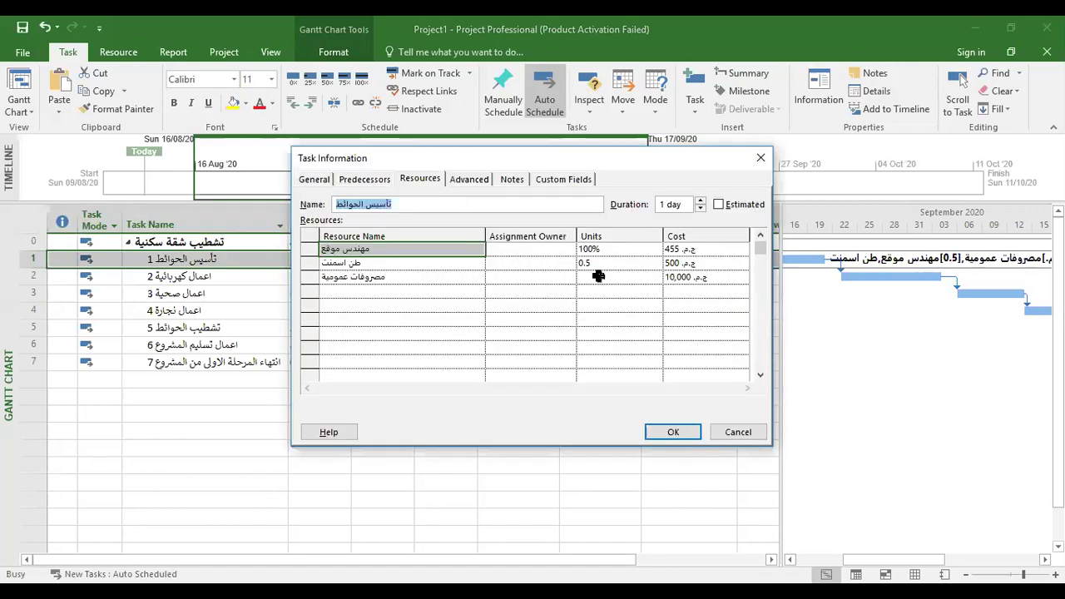
click(690, 263)
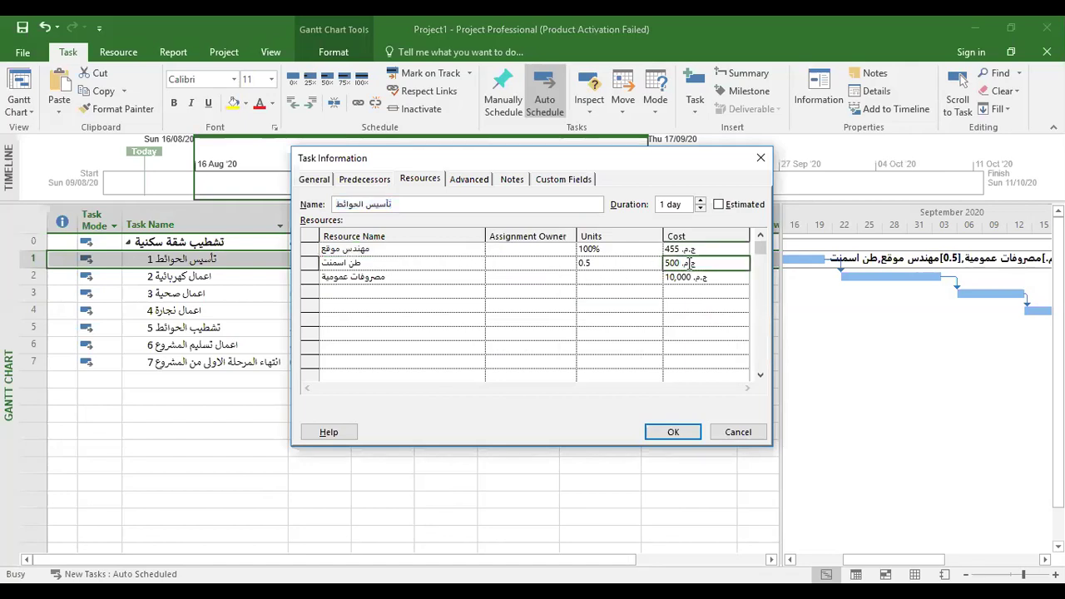
click(341, 248)
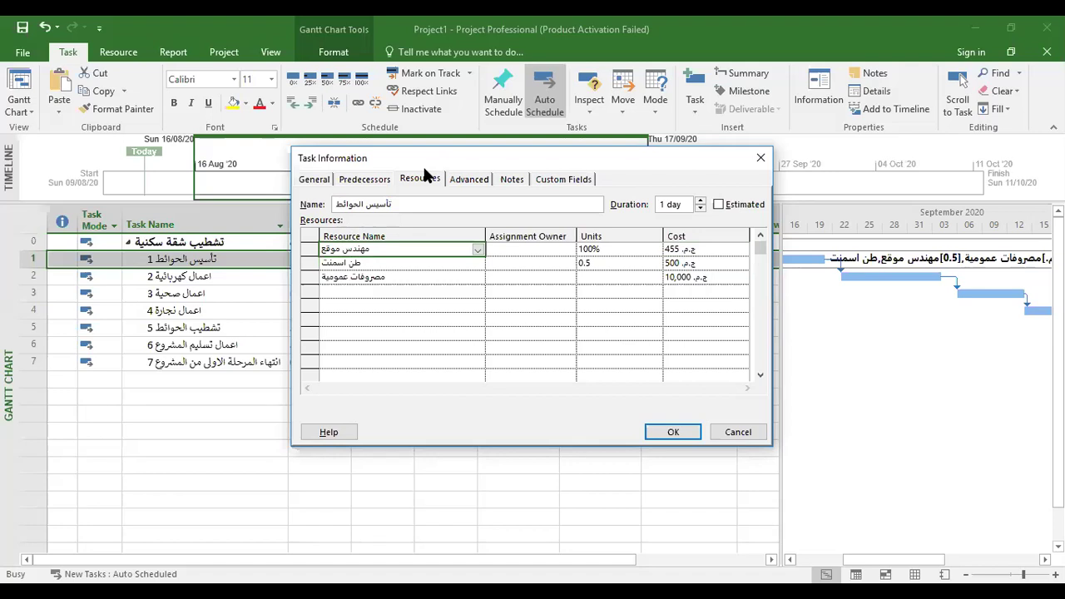
drag(425, 157, 408, 281)
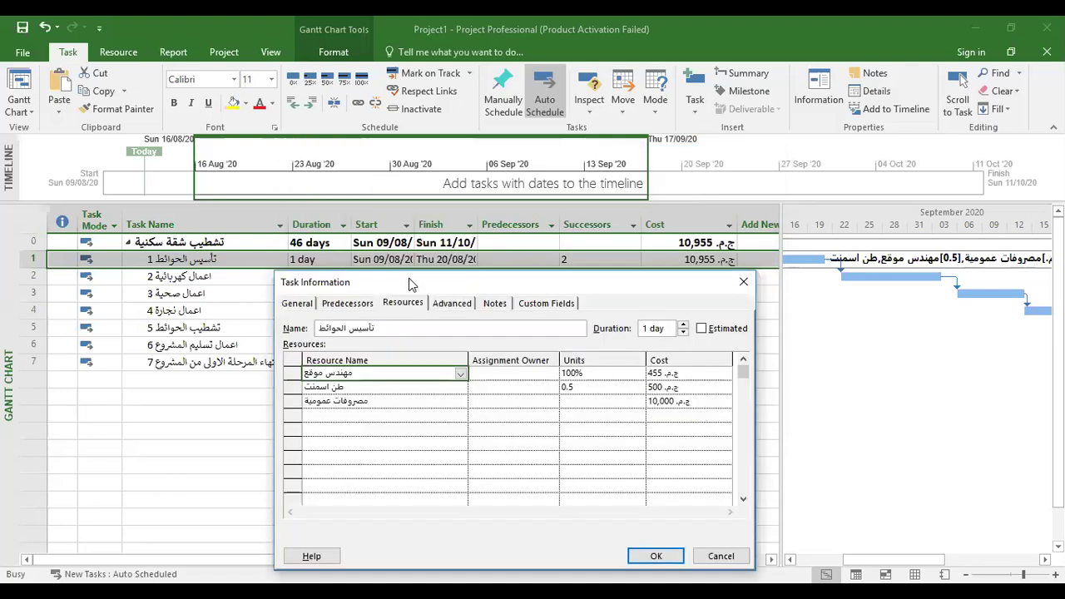
click(662, 375)
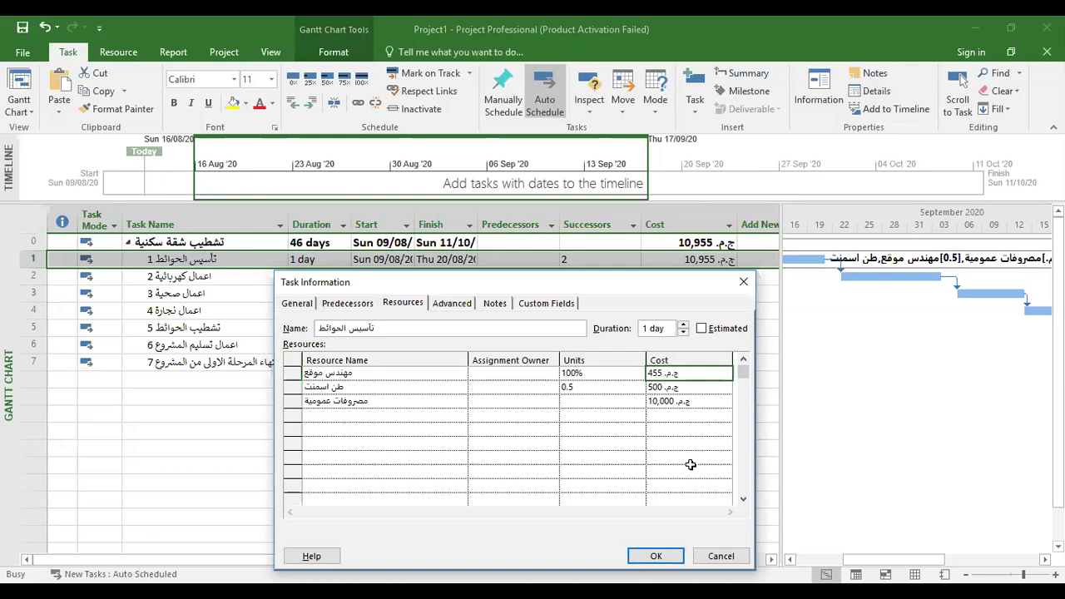
Check the individual costs of مصروفات عمومية, طن اسمنت and مهندس موقع on task 1 and close its task information
click(422, 400)
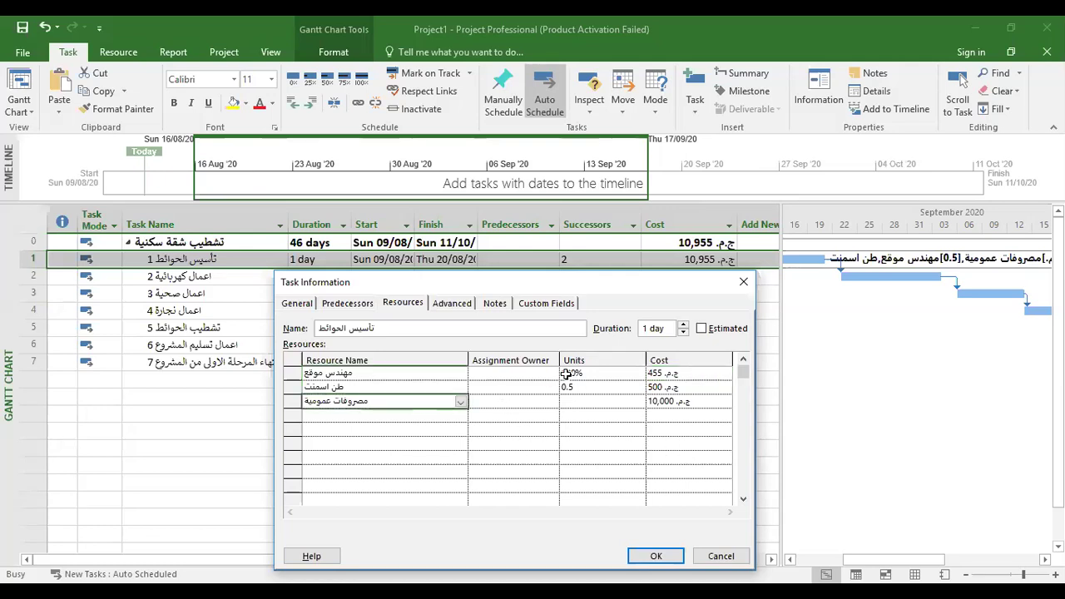
click(667, 403)
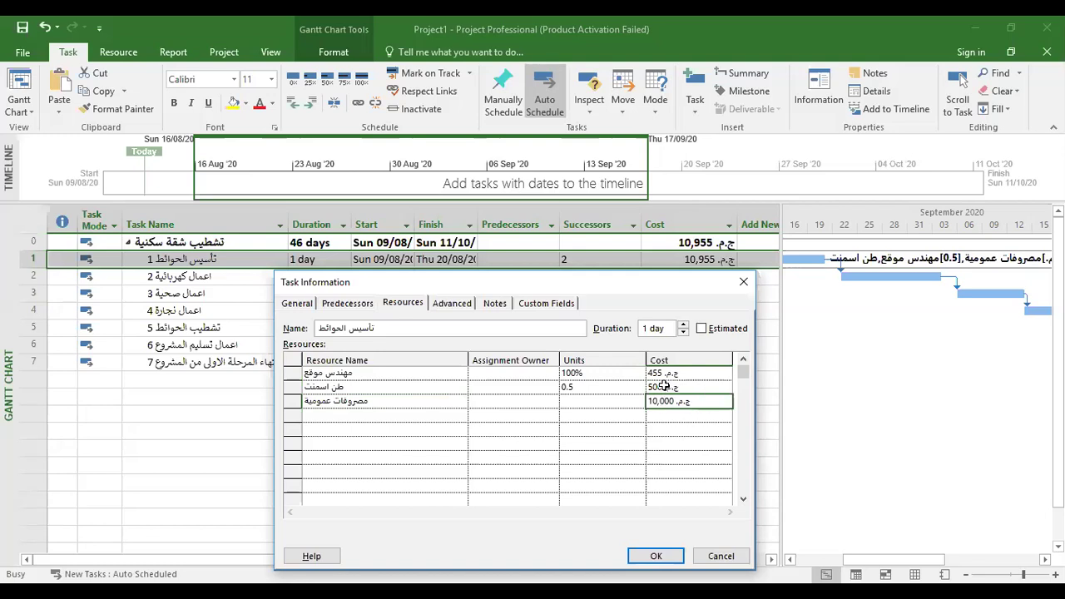
click(663, 387)
click(657, 372)
click(664, 555)
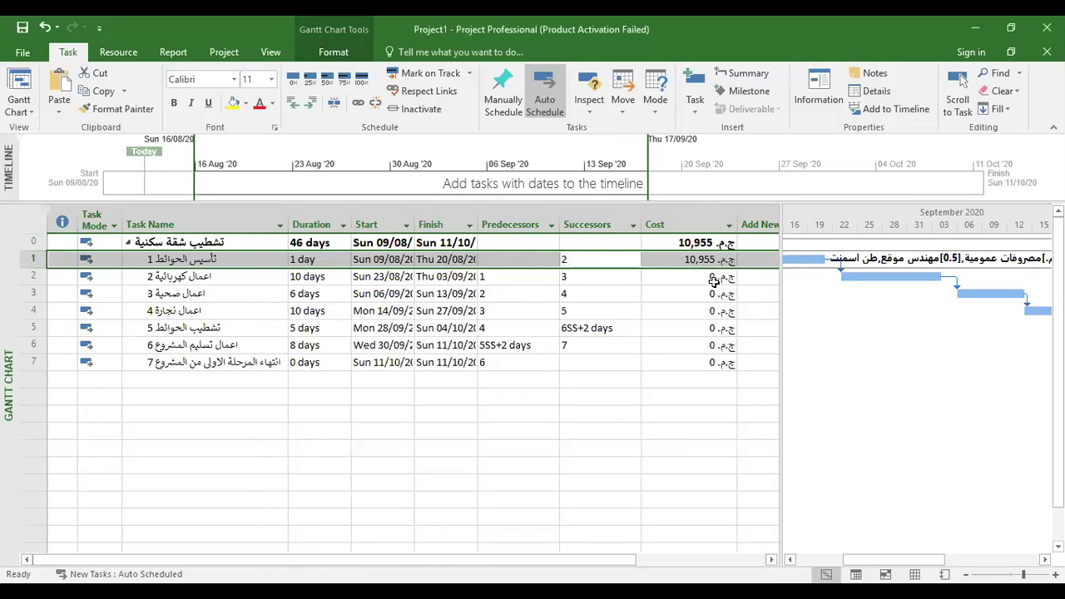
Assign the resources عامل and مهندس موقع to task 2, اعمال كهربائية
click(708, 278)
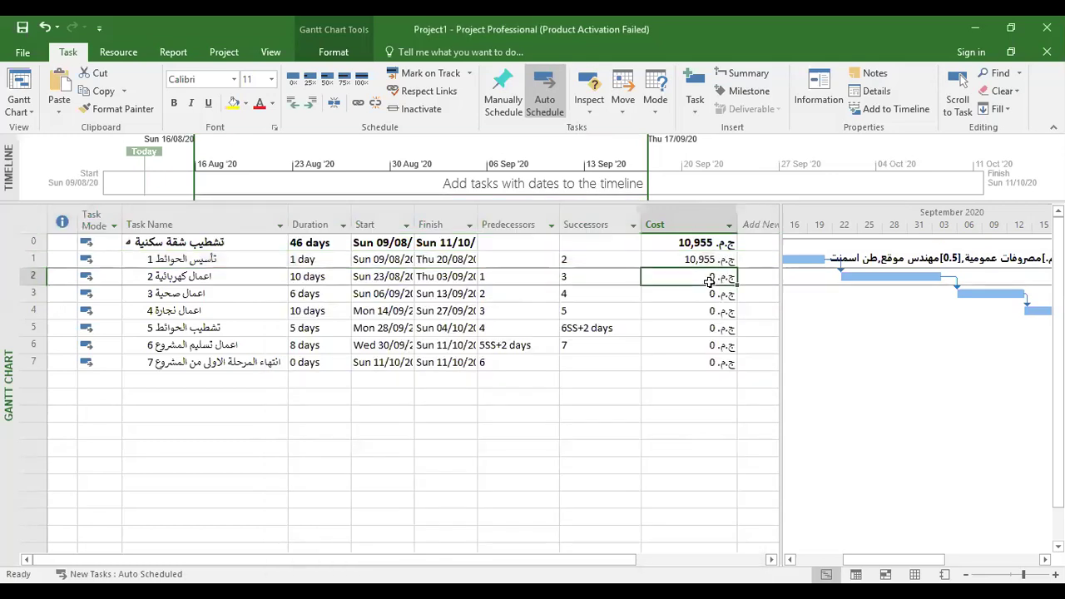
double_click(239, 277)
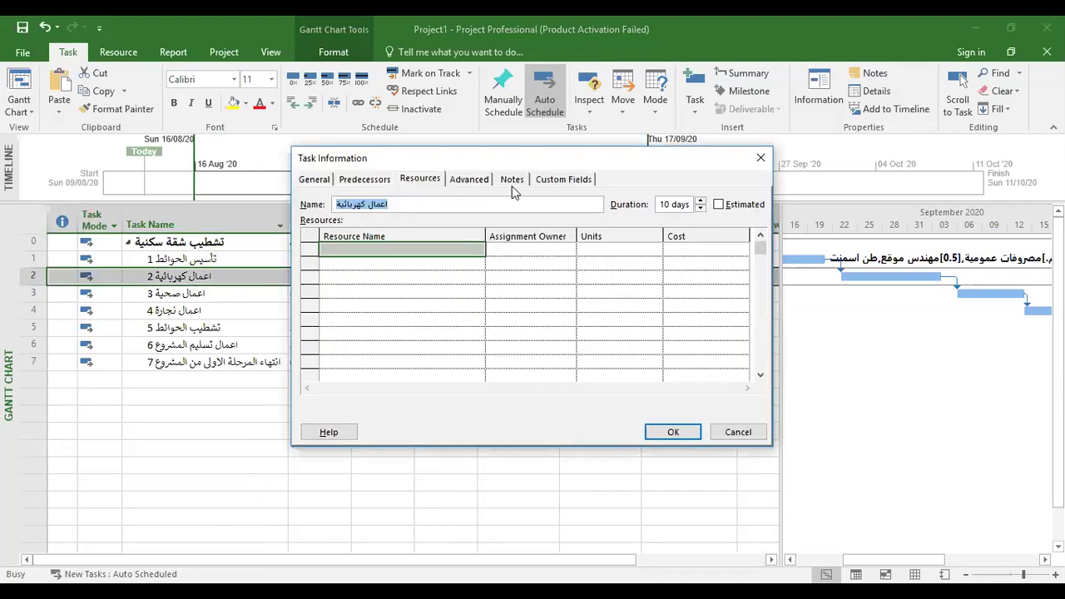
click(396, 254)
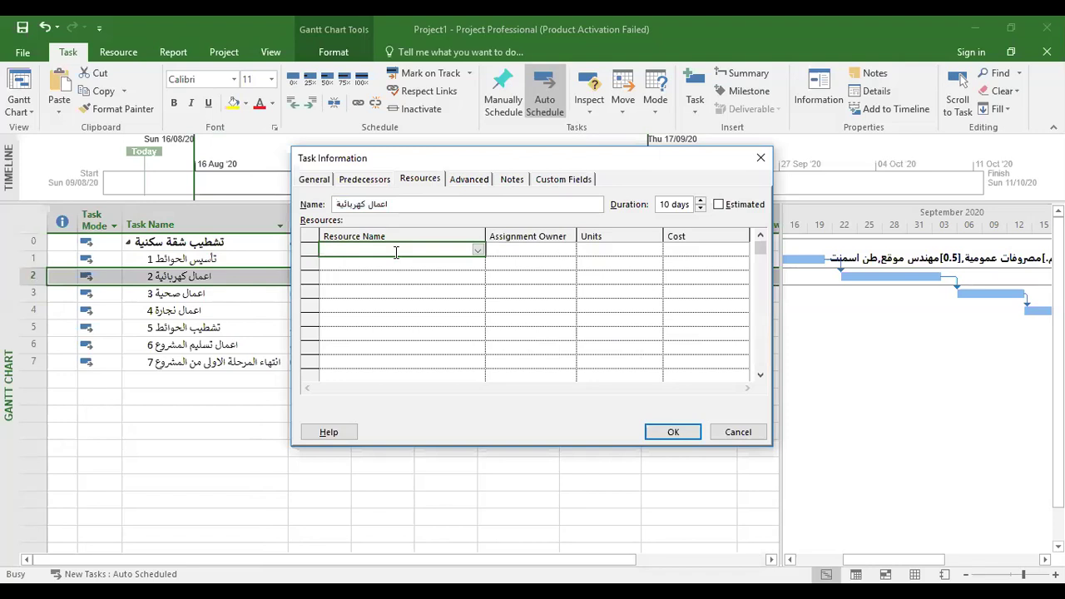
click(478, 251)
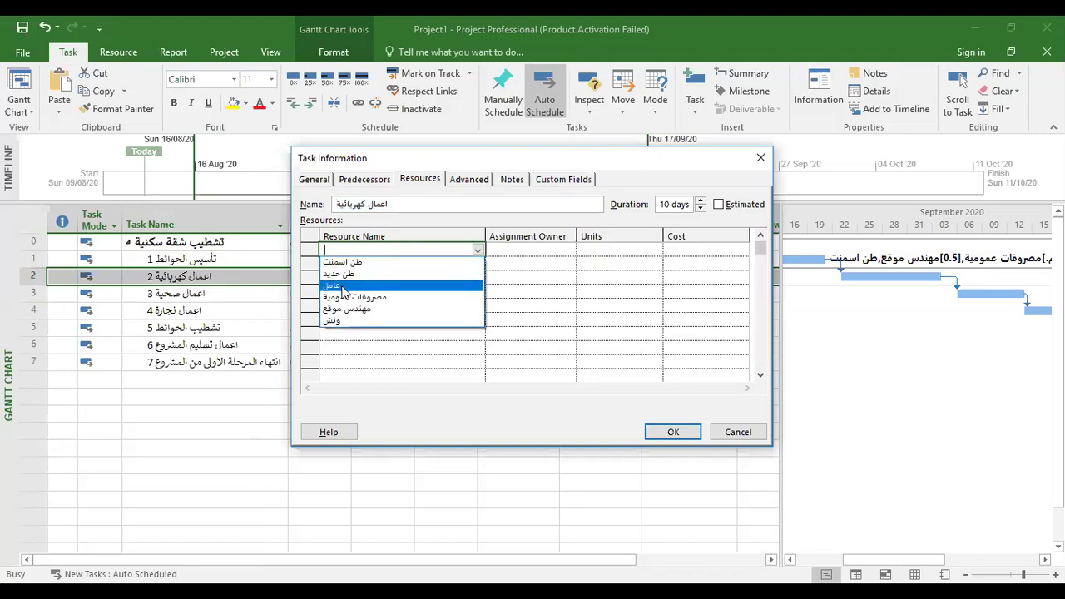
click(341, 286)
click(420, 264)
click(478, 264)
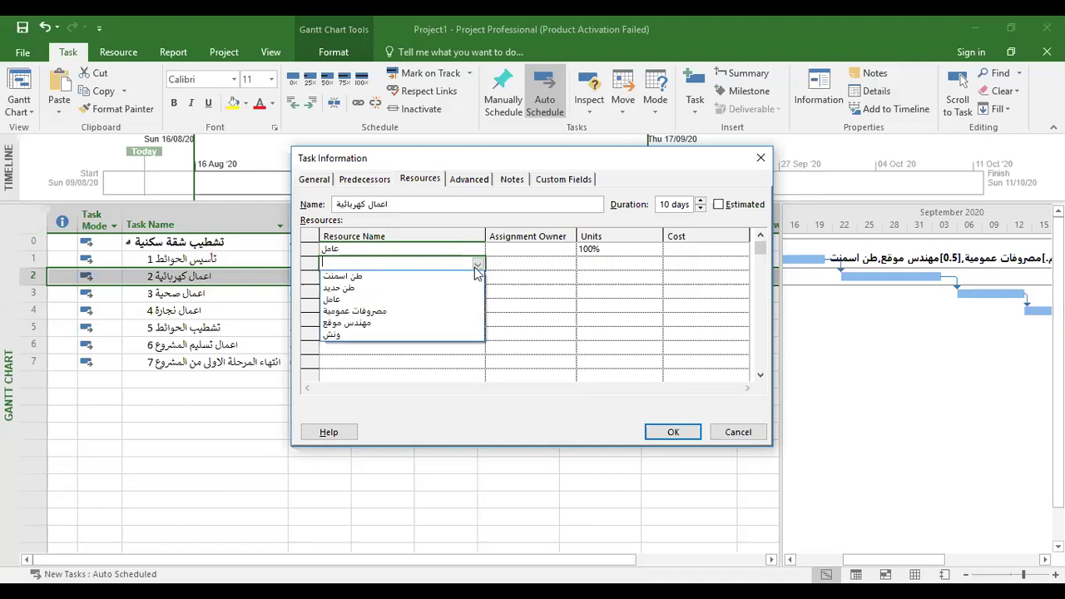
click(399, 321)
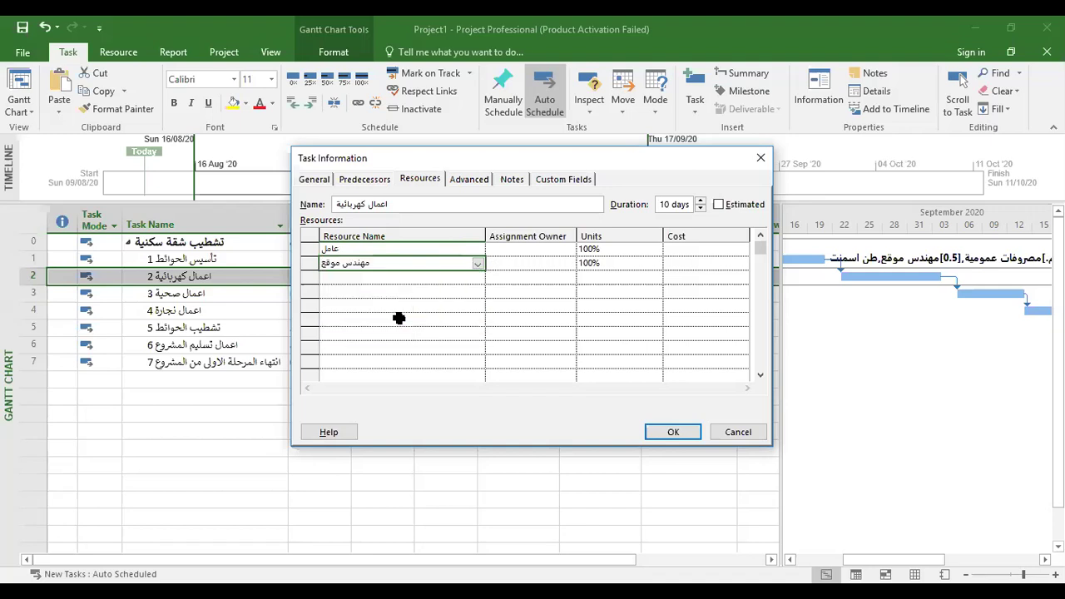
click(677, 432)
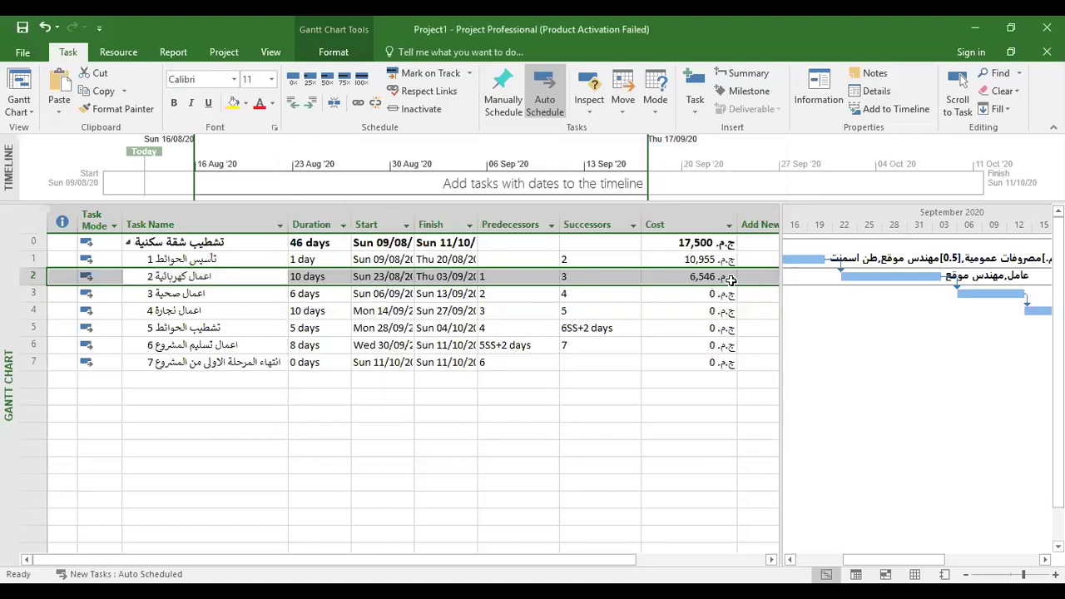
Review the costs of عامل and مهندس موقع on task اعمال كهربائية and the project's total cost
double_click(300, 281)
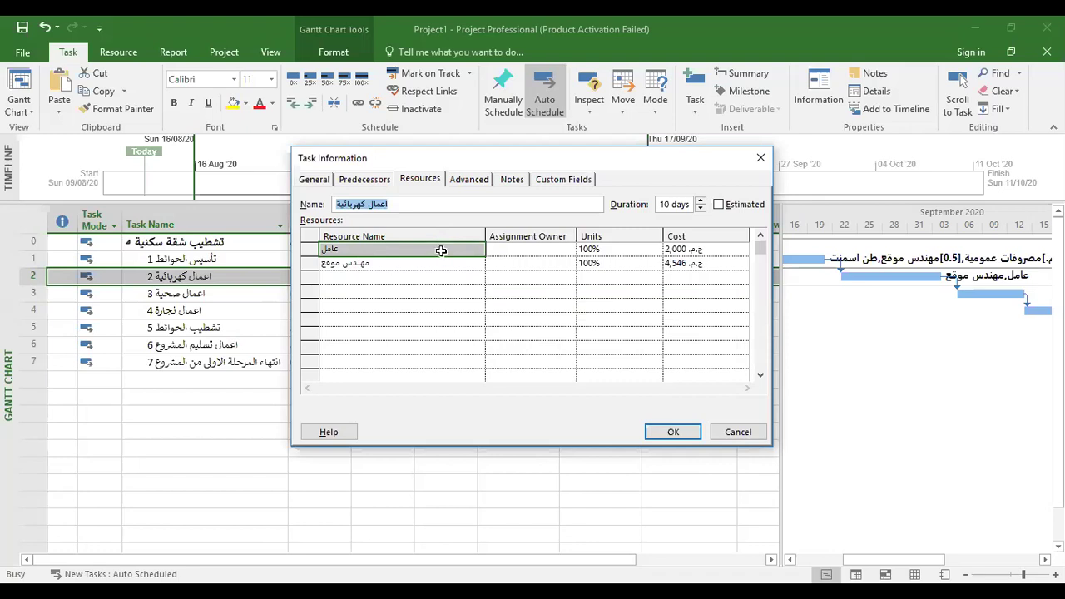
click(706, 249)
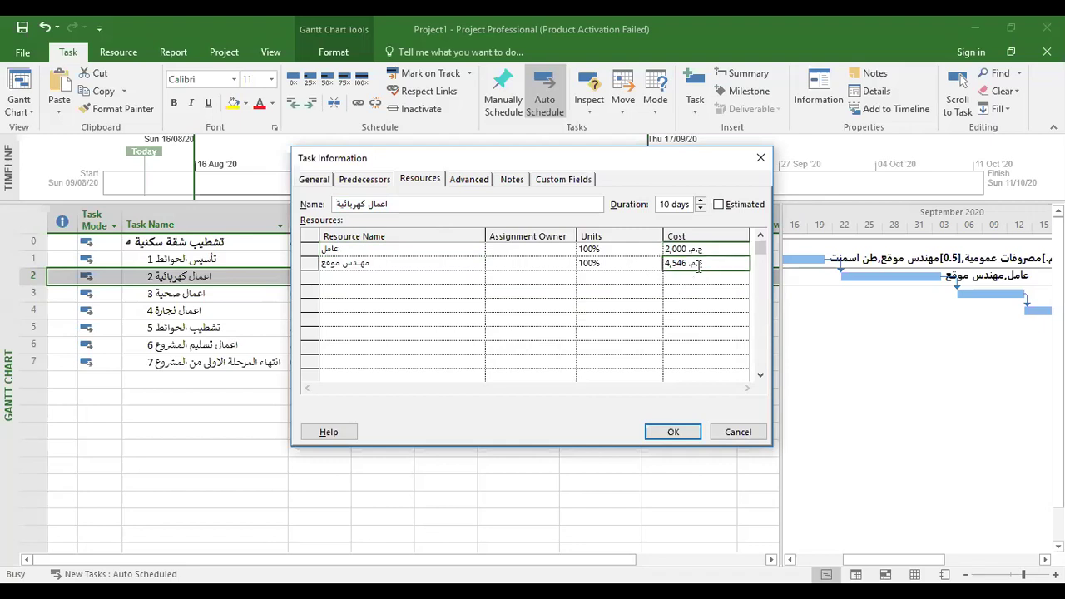
click(674, 433)
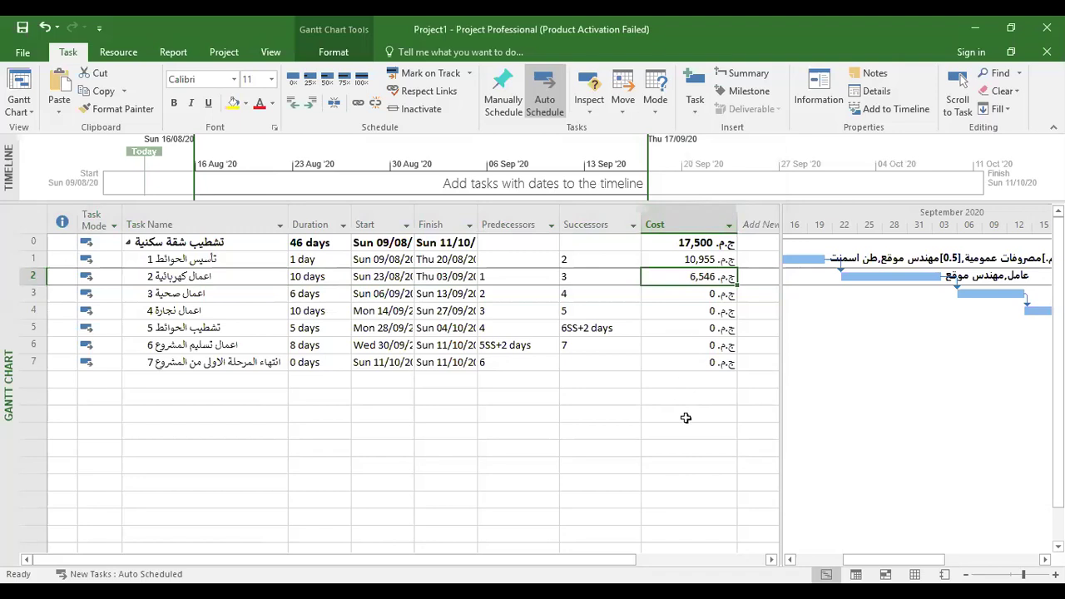
click(705, 241)
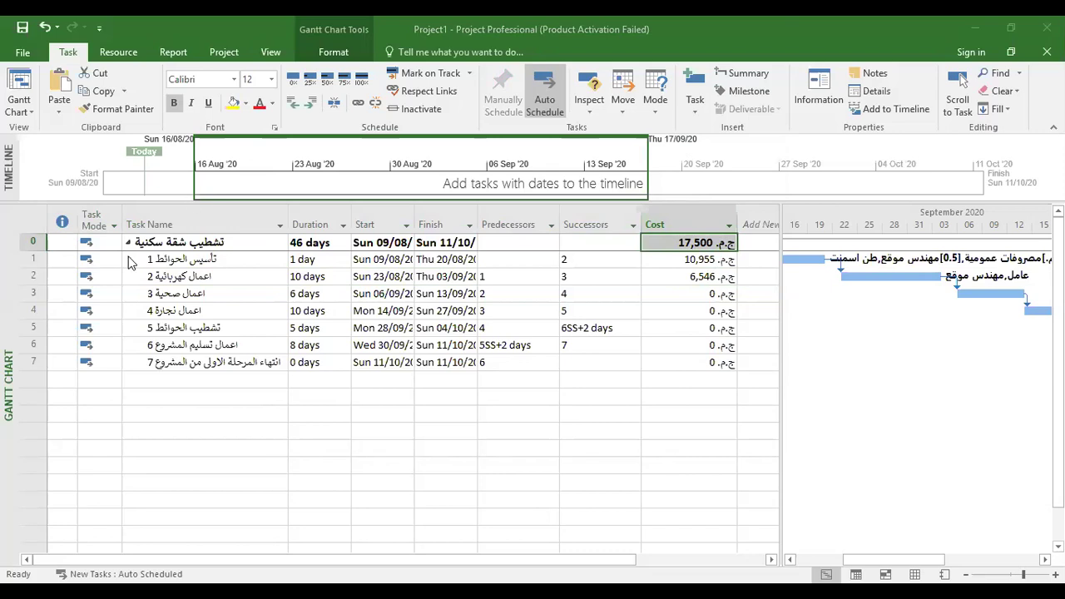
Compare the standard and overtime rate columns in the Resource Sheet, including those of عامل, and return to the Gantt Chart
click(18, 111)
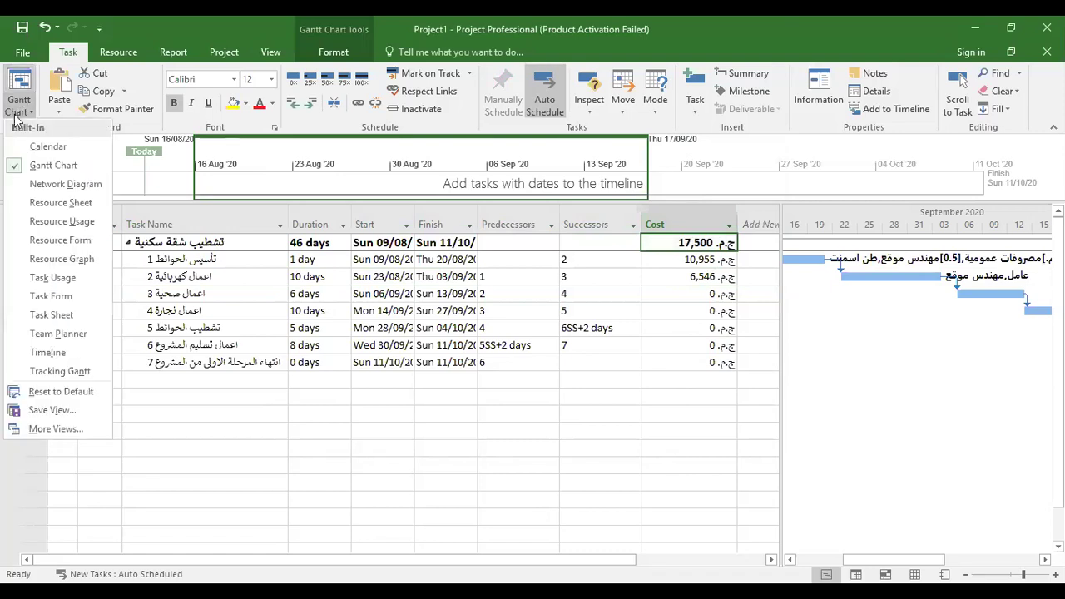
click(51, 208)
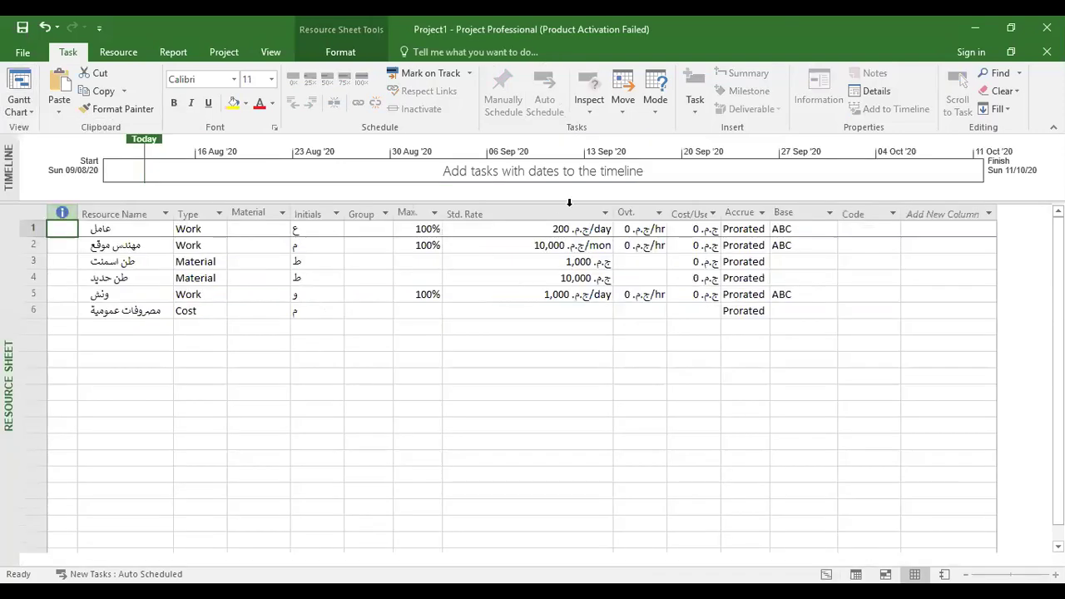
click(491, 211)
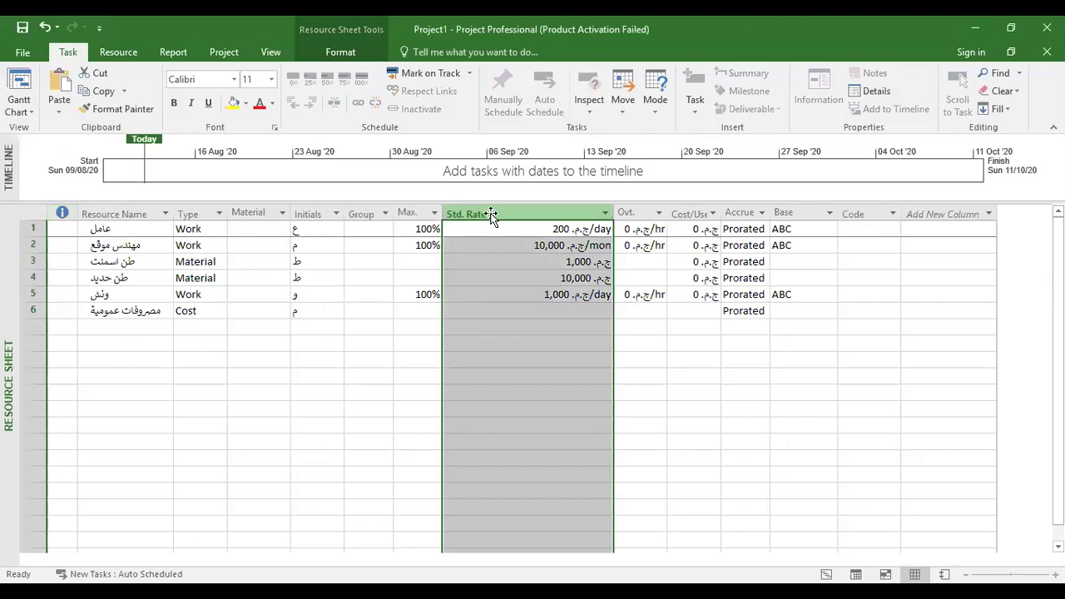
click(634, 213)
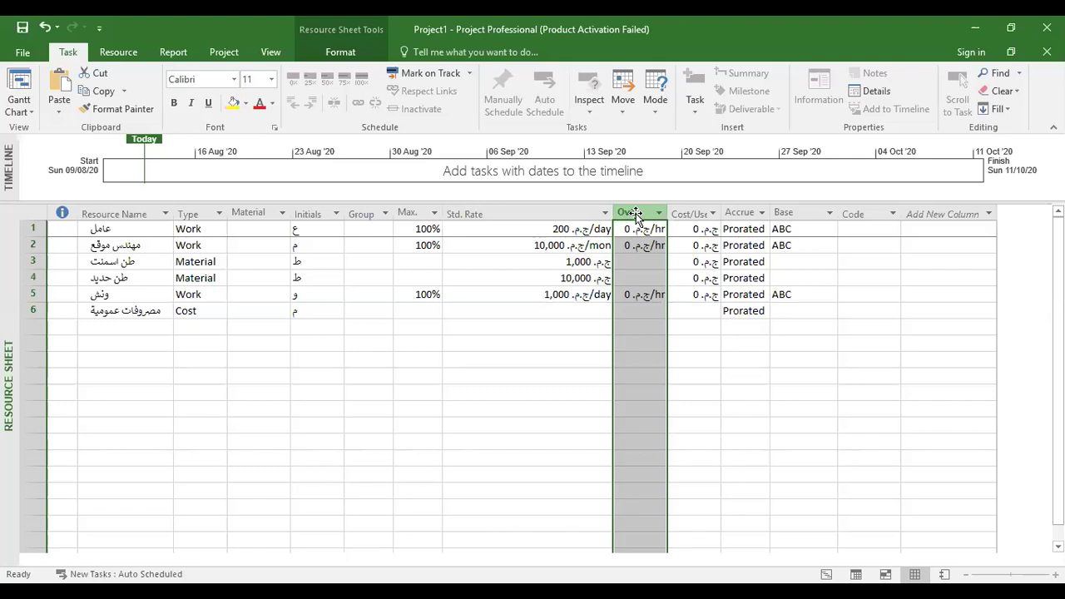
click(572, 214)
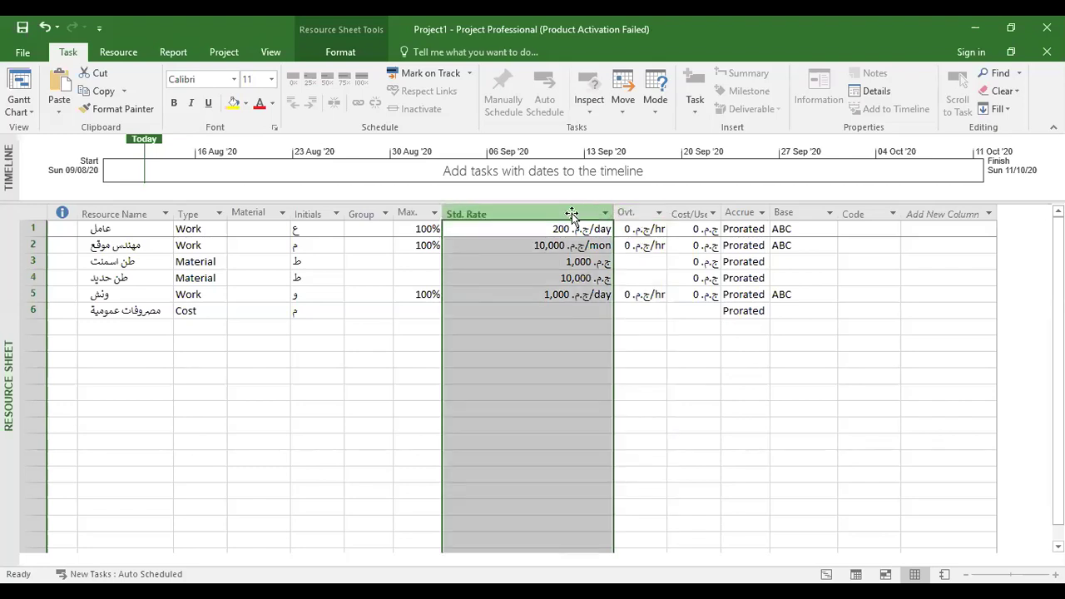
click(635, 215)
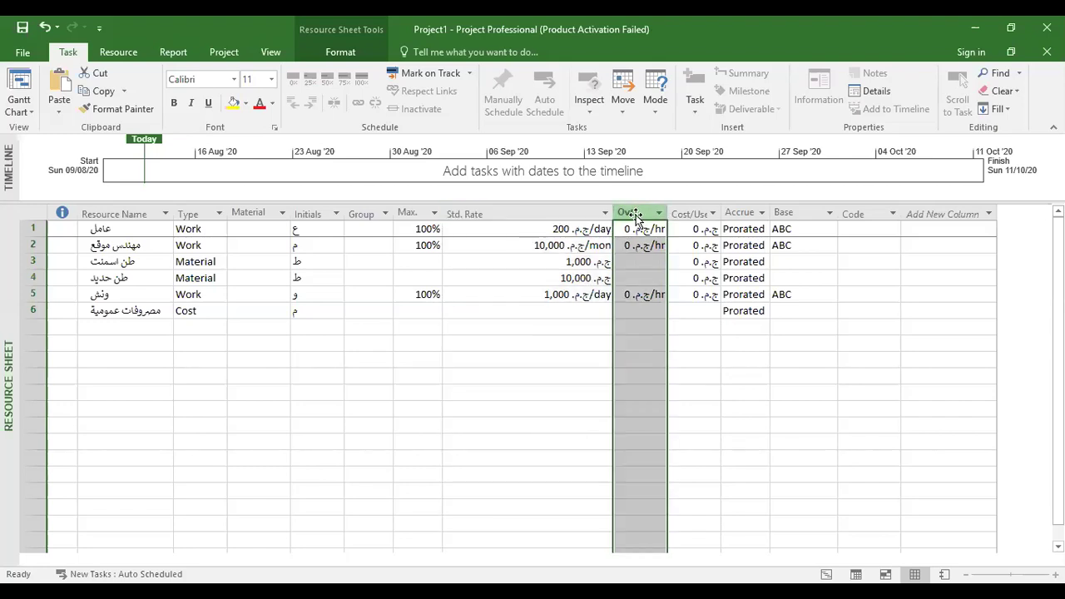
click(551, 229)
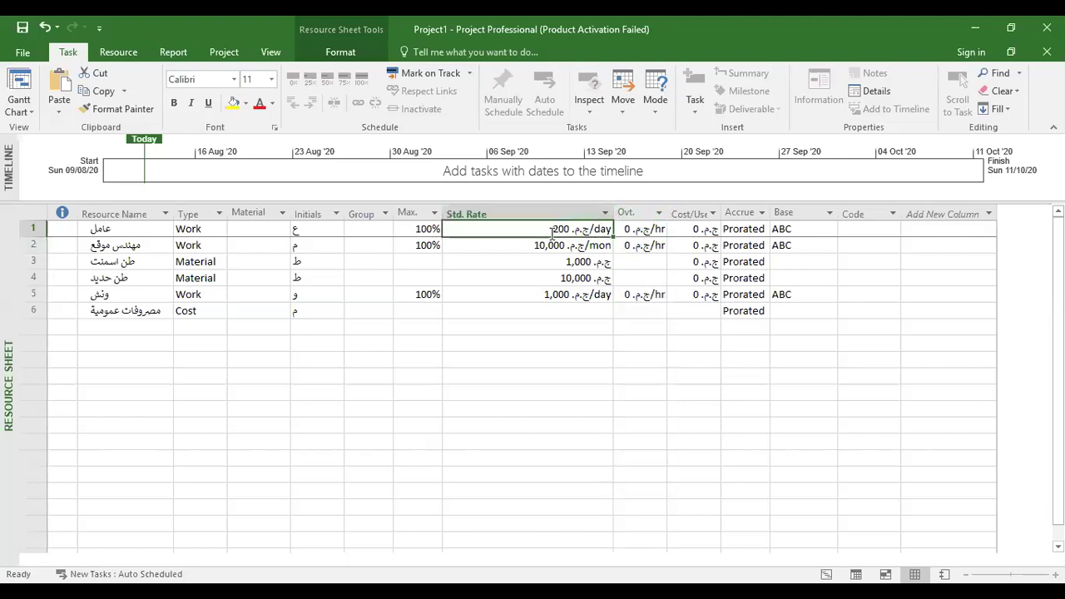
click(637, 228)
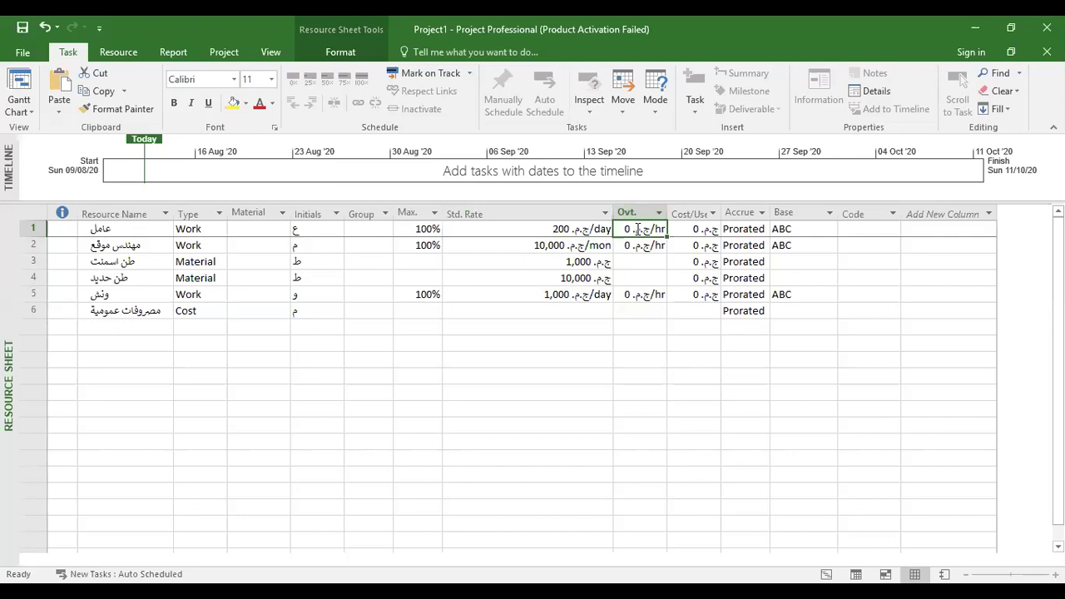
click(514, 229)
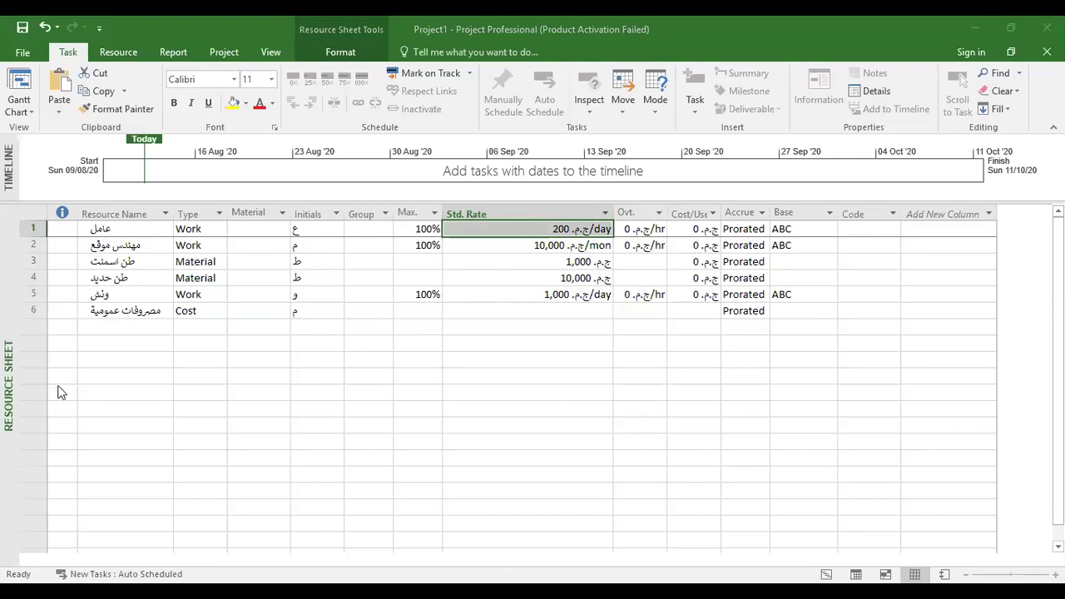
click(18, 98)
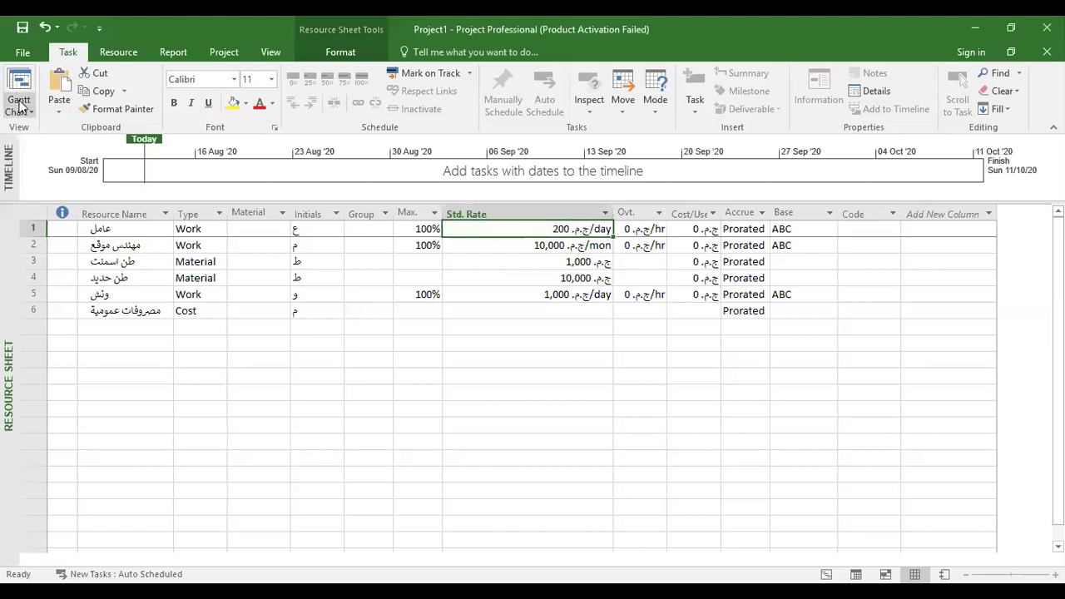
click(20, 105)
click(54, 166)
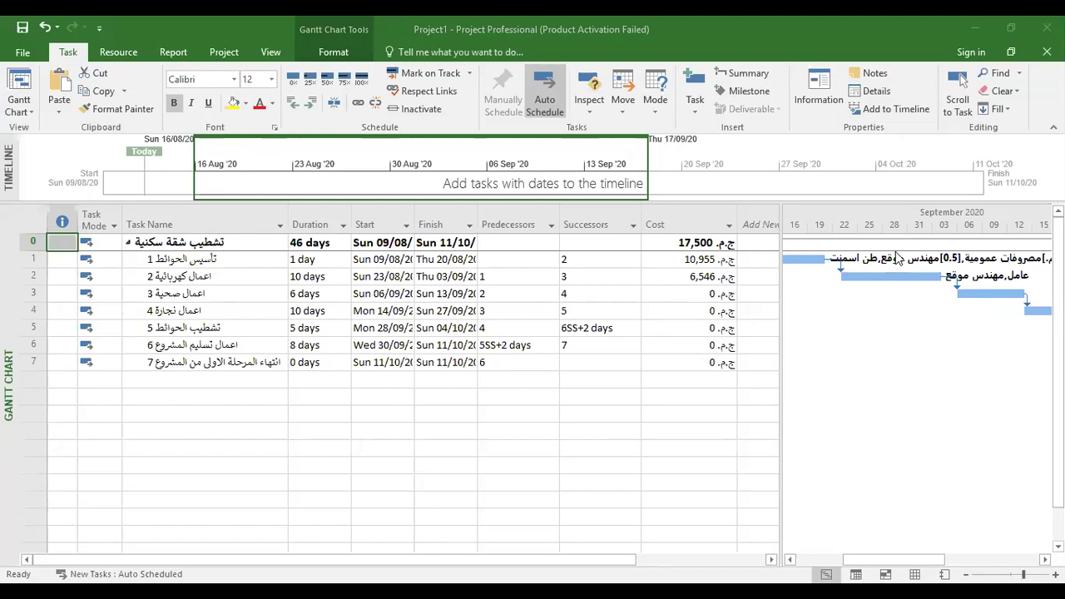
Insert two tasks named a and b between اعمال كهربائية and اعمال صحية
click(34, 293)
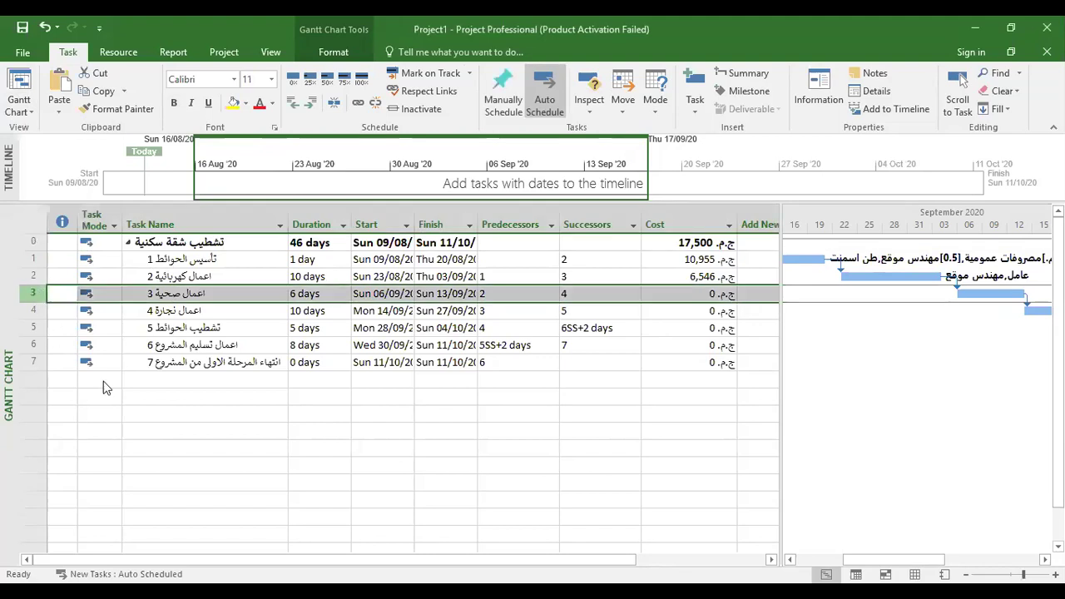
key(shift+F10)
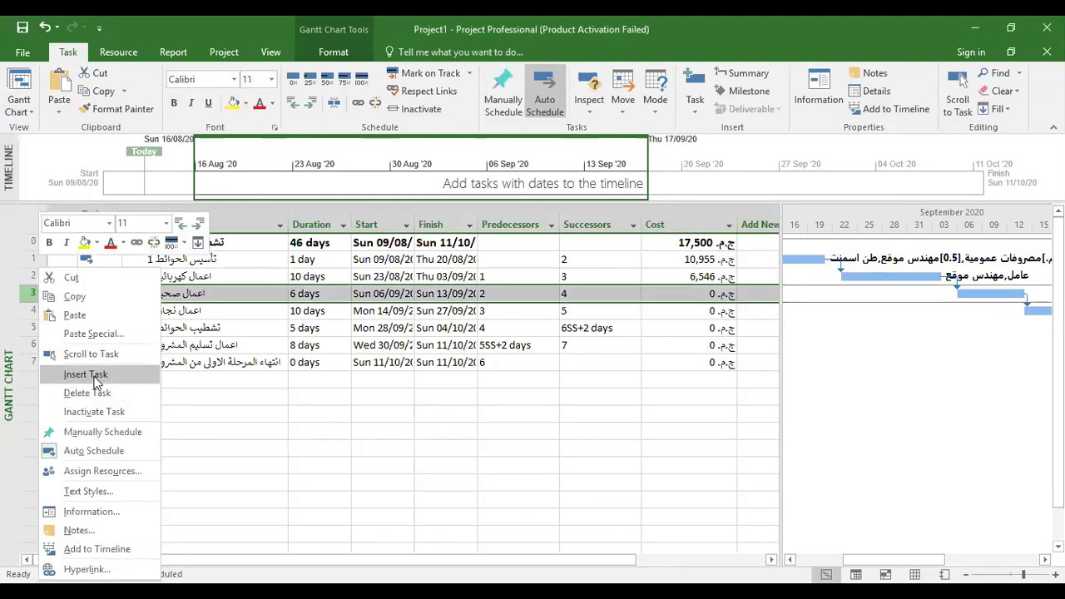
click(85, 375)
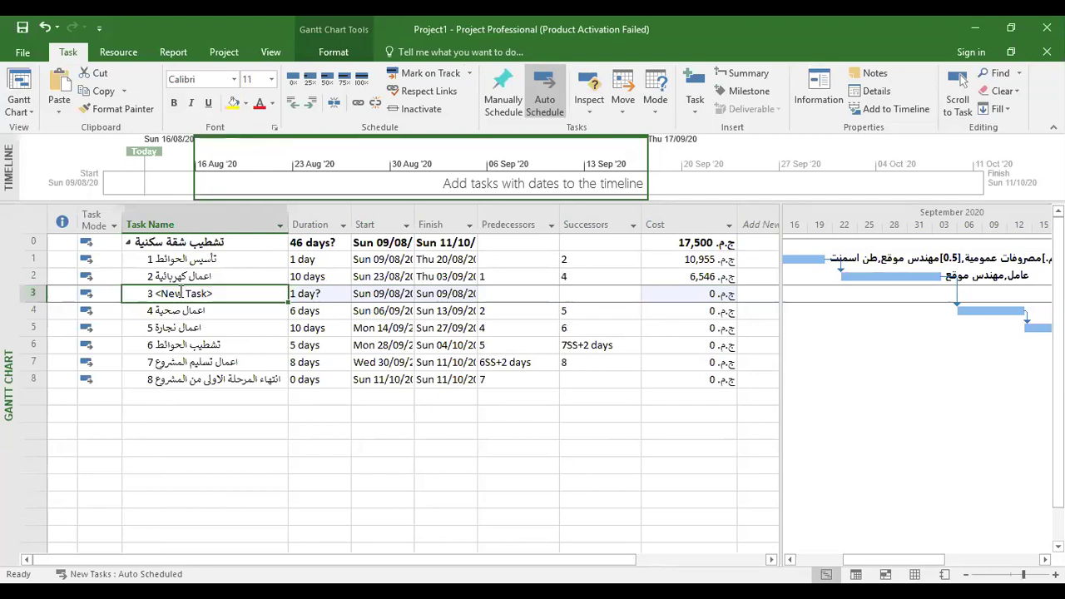
text(a)
key(Return)
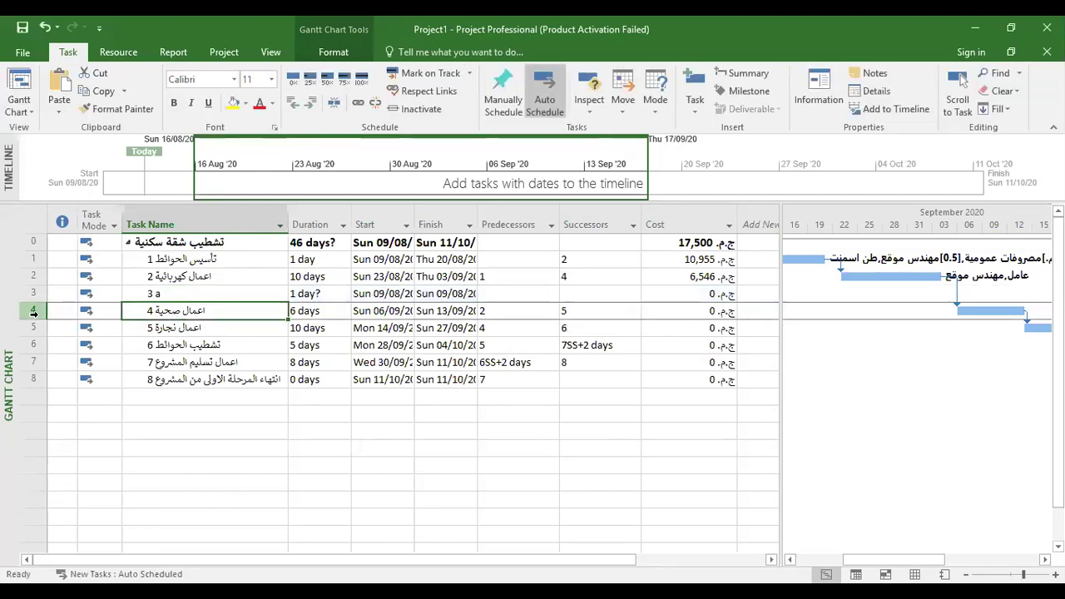
click(31, 311)
right_click(31, 311)
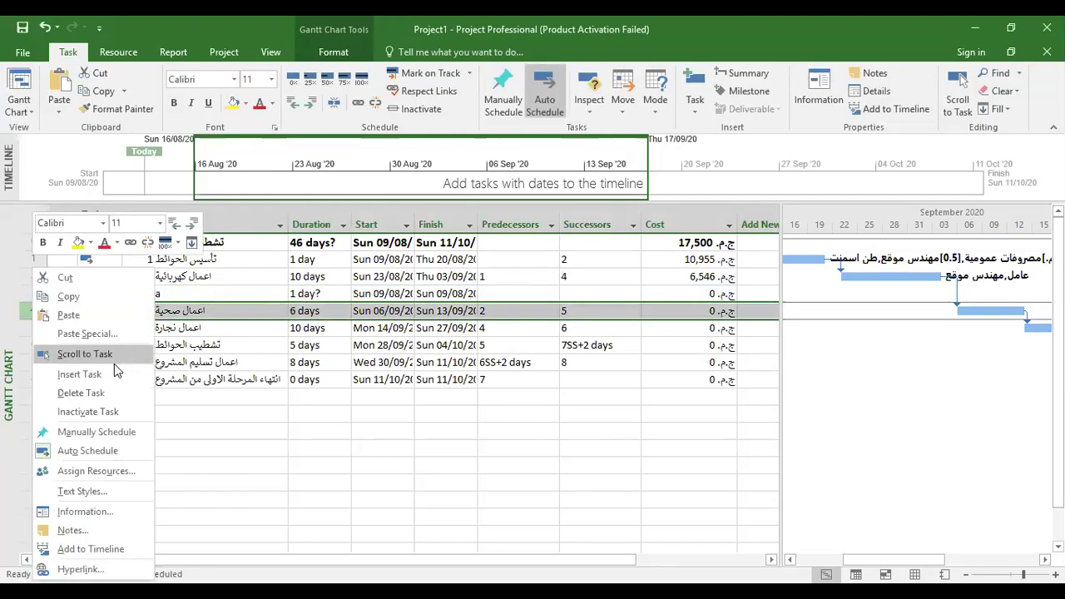
click(112, 378)
text(b)
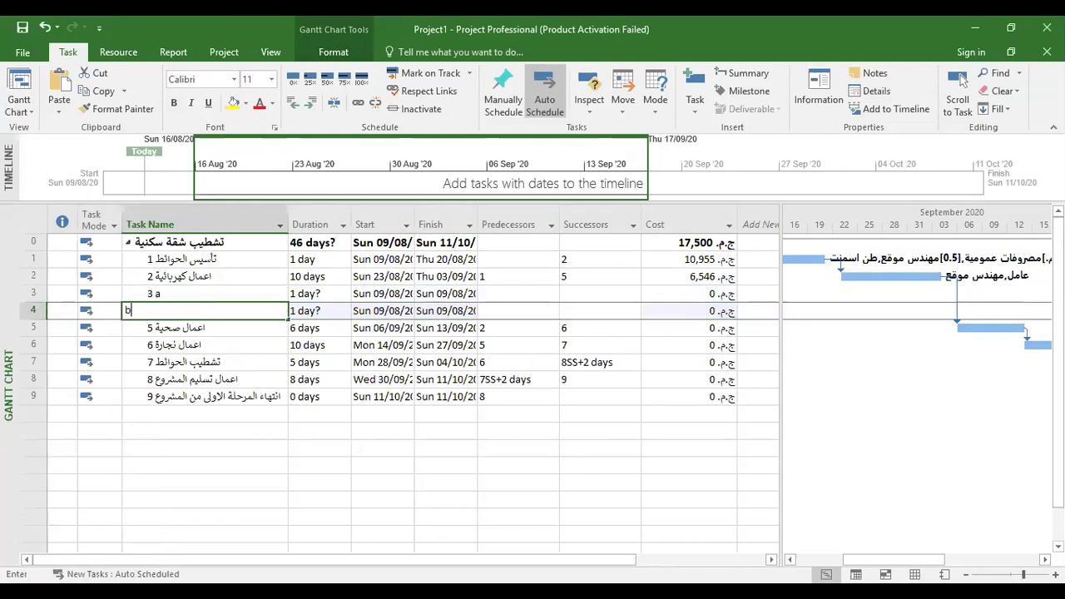
key(Return)
Indent tasks a and b so they become subtasks of اعمال كهربائية
key(Up)
key(Up)
key(shift+Down)
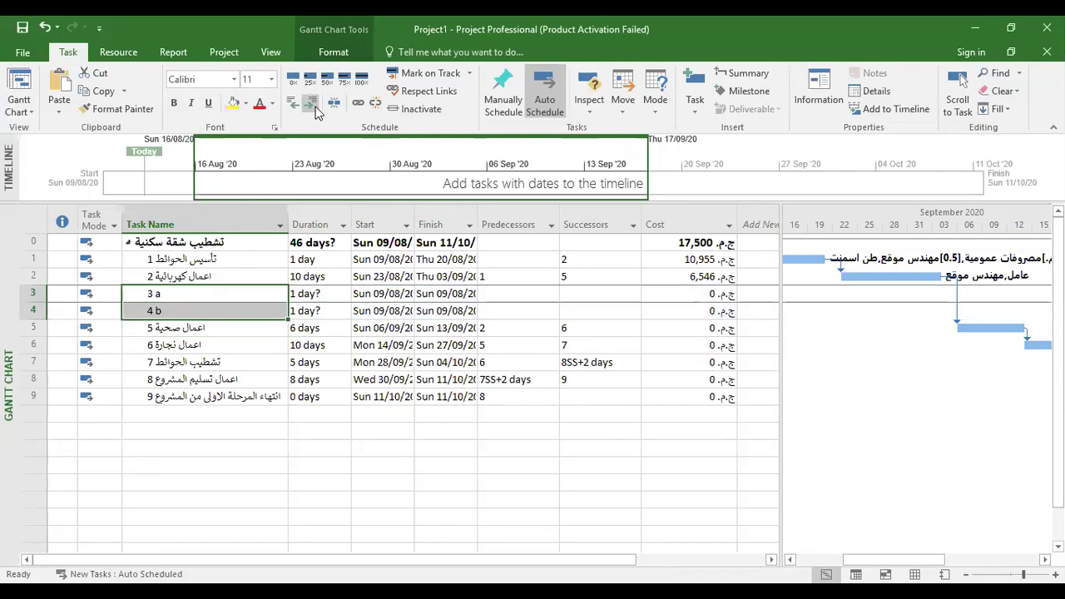
click(311, 103)
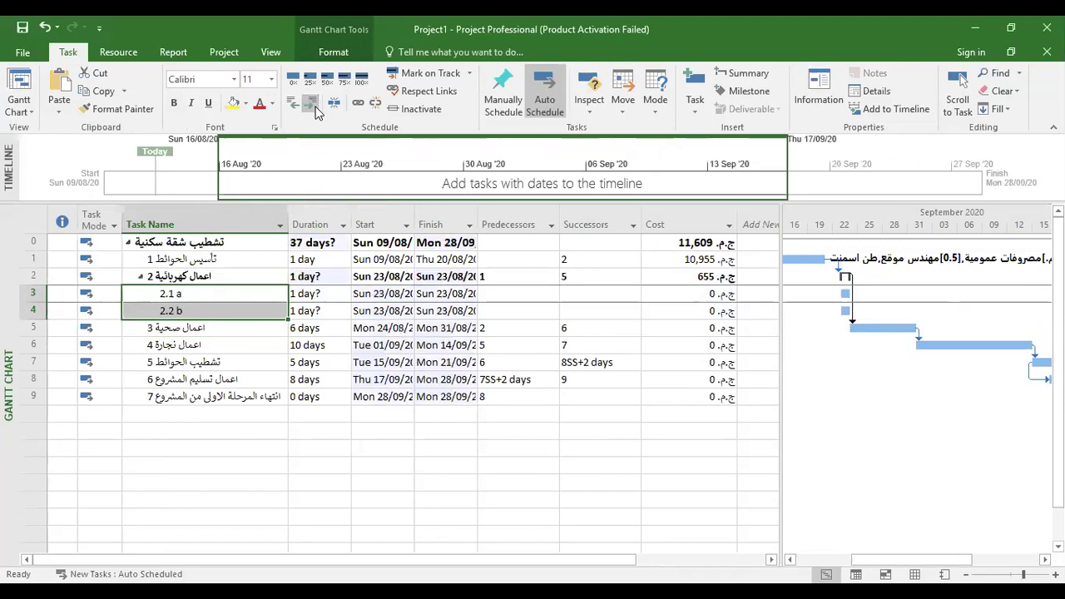
Set the duration of subtask a to 2 days and of subtask b to 3 days
click(317, 293)
click(344, 289)
key(Down)
text(3)
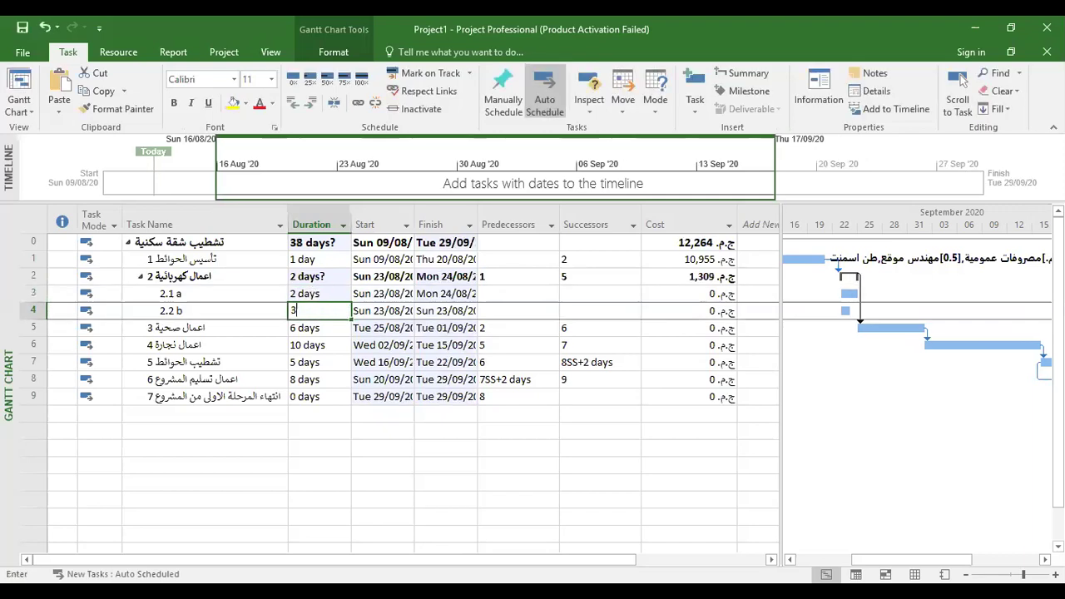
key(Return)
click(317, 293)
key(Down)
key(Up)
key(Up)
key(Down)
key(Right)
key(Right)
key(Left)
key(Left)
key(Right)
key(Right)
key(Right)
key(Right)
key(Right)
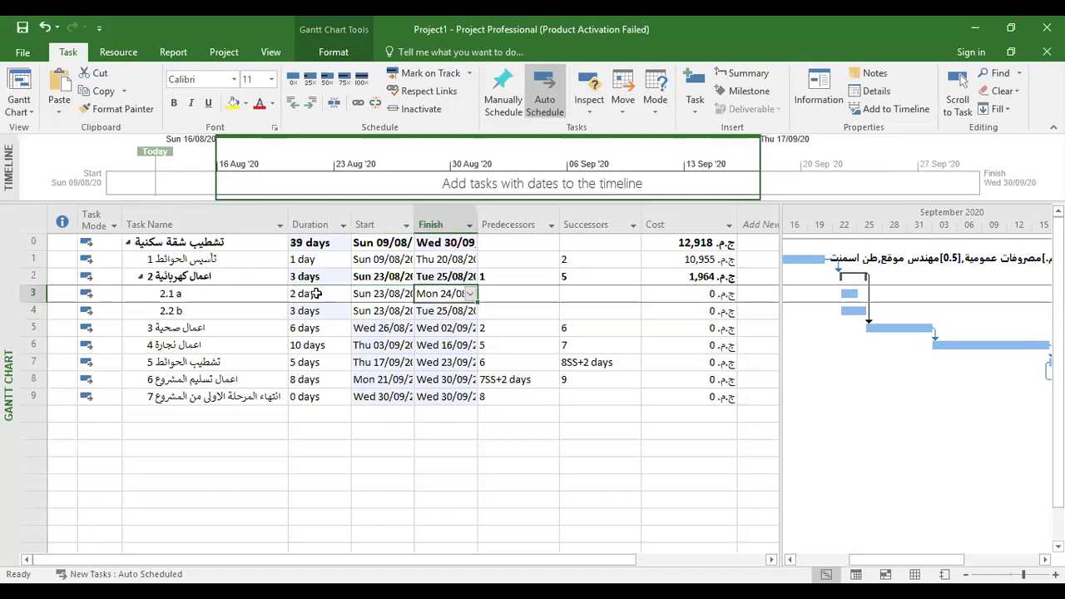
Remove both assigned resources, عامل and مهندس موقع, from the summary task اعمال كهربائية
key(Up)
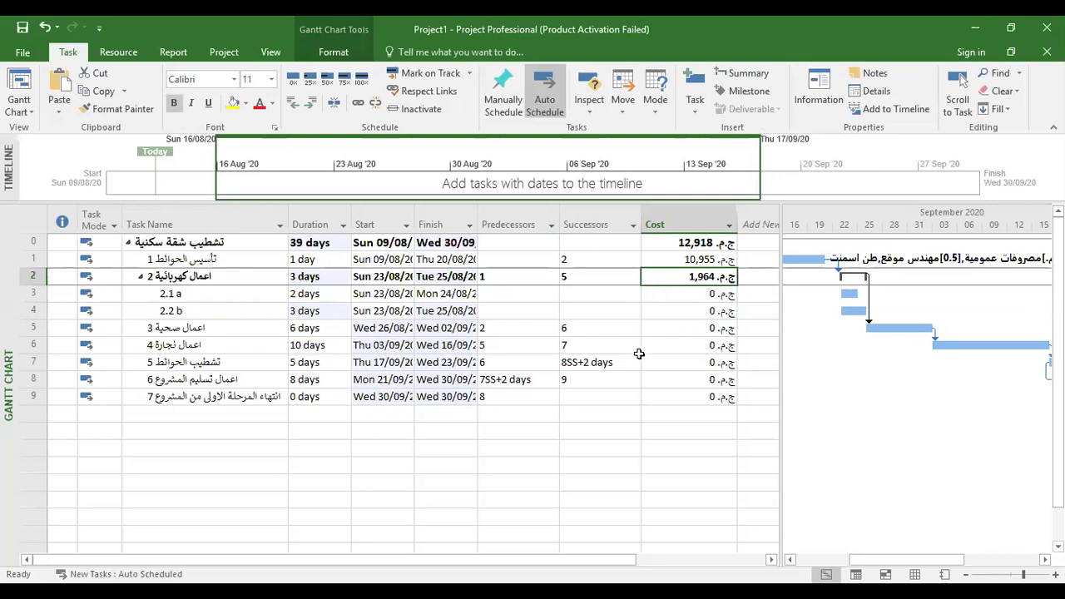
click(432, 281)
double_click(432, 281)
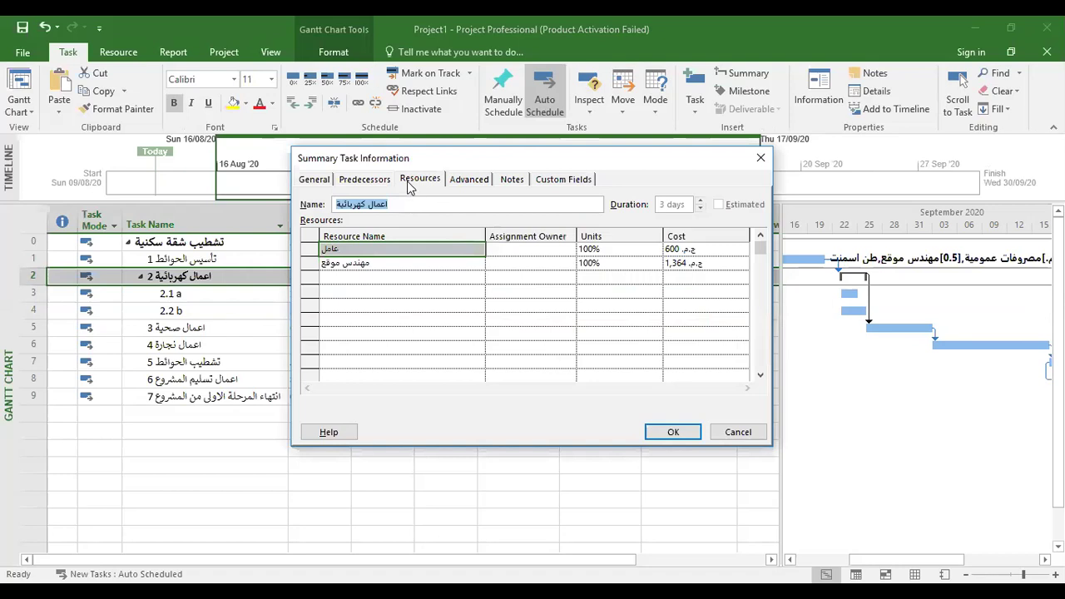
click(305, 250)
key(Delete)
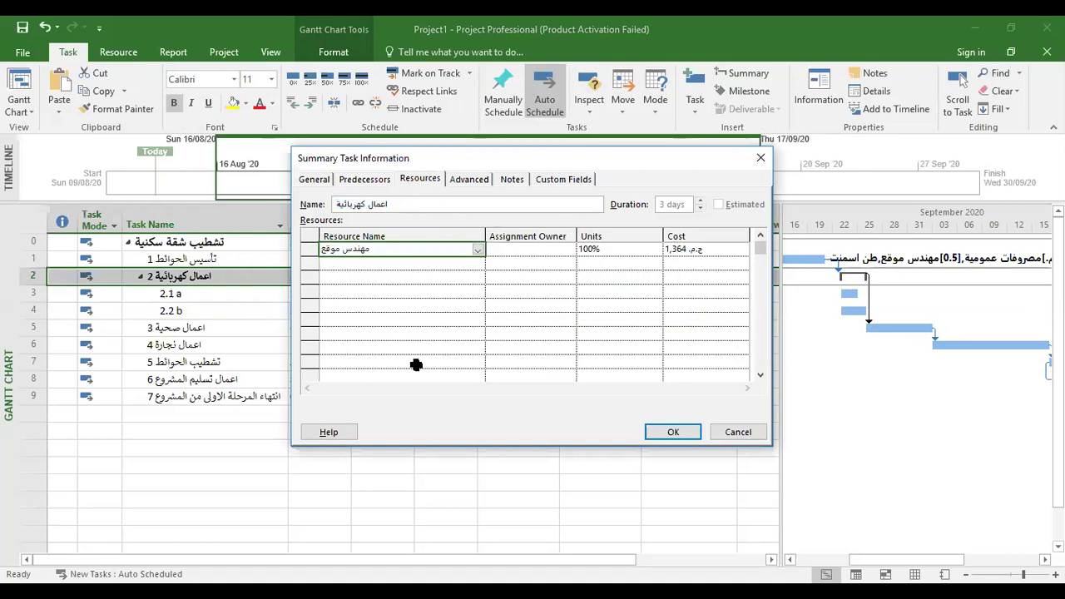
key(Delete)
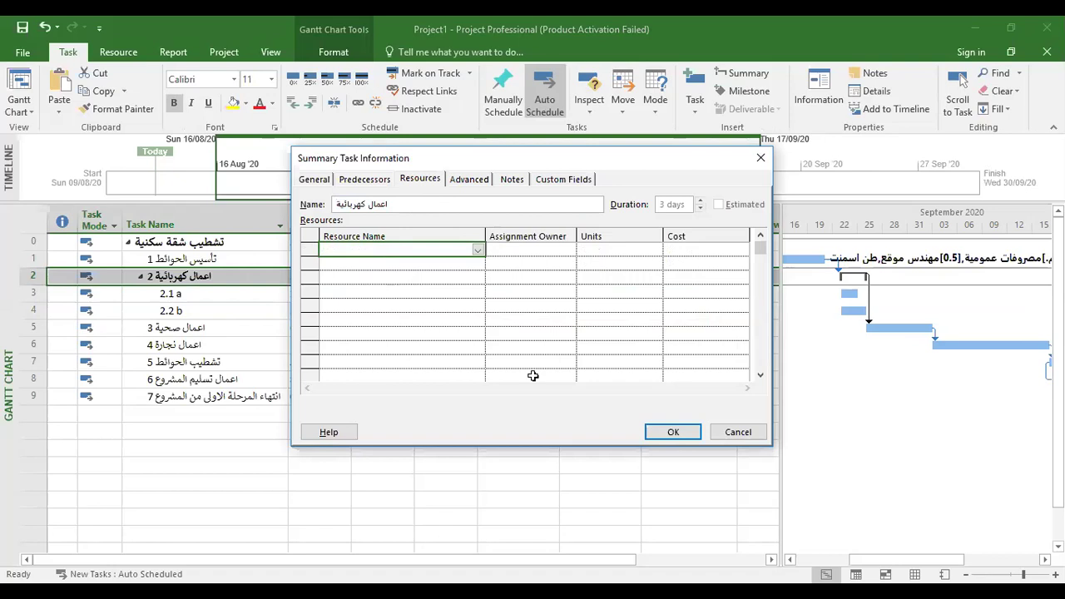
click(673, 431)
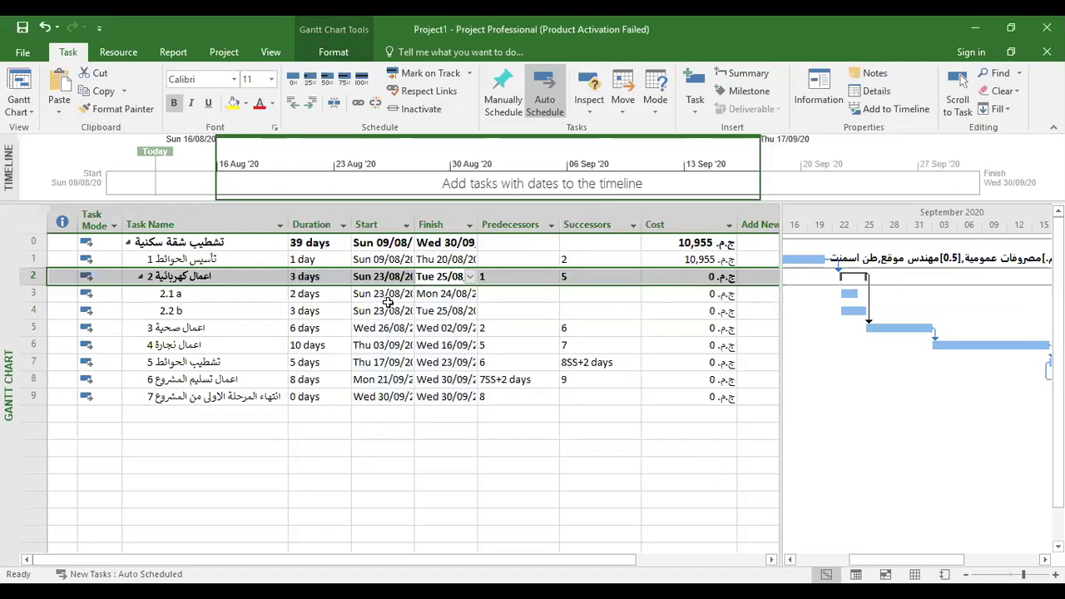
Assign the resource عامل to subtask a of اعمال كهربائية
click(211, 298)
double_click(211, 298)
click(471, 251)
click(476, 252)
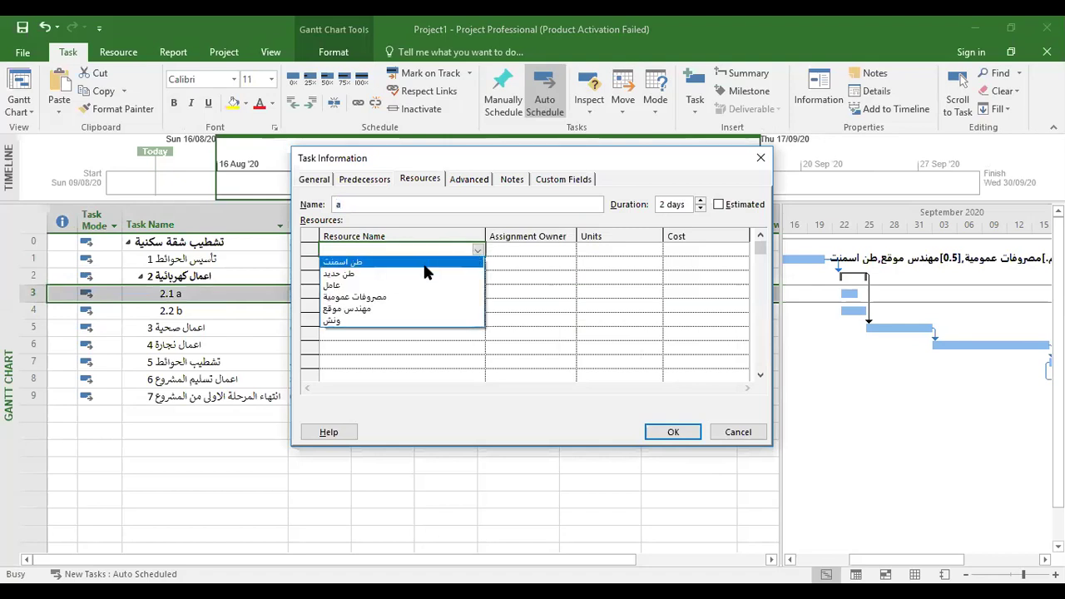
click(405, 284)
click(671, 432)
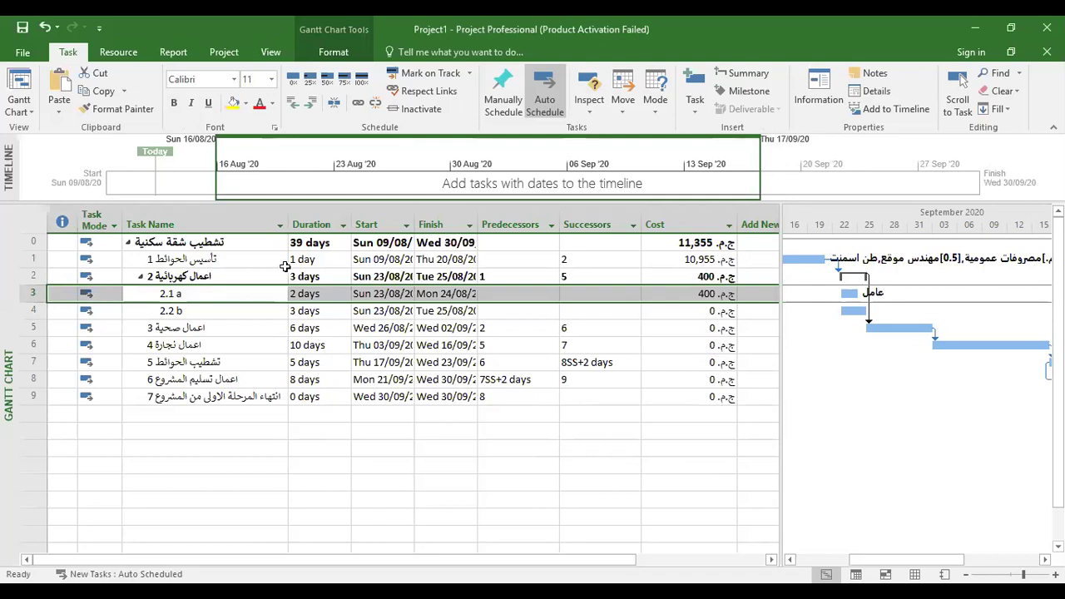
Assign the resource مهندس موقع to subtask b of اعمال كهربائية
click(34, 276)
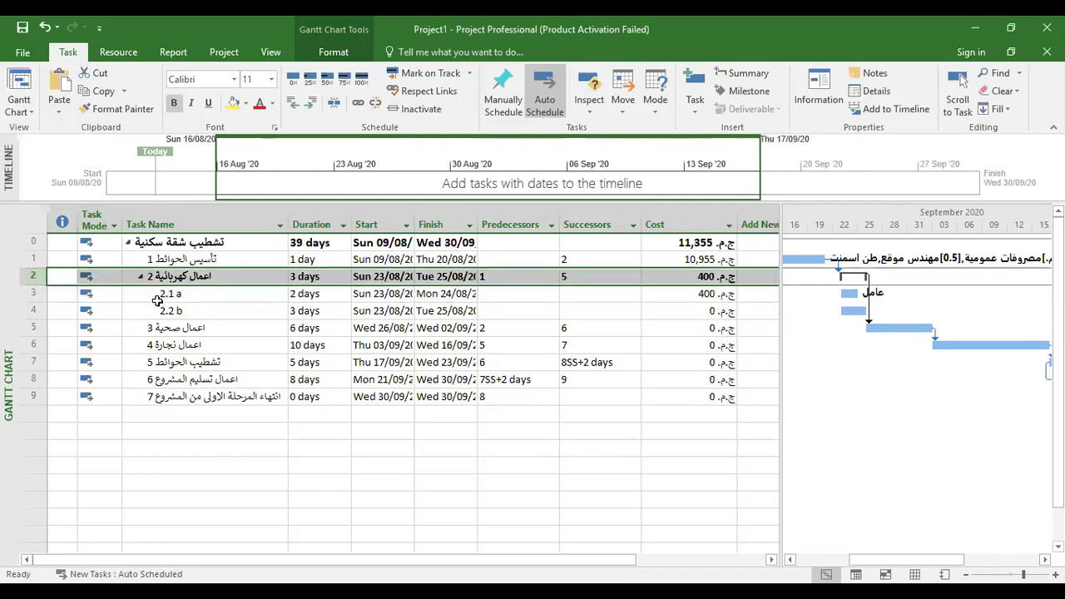
click(200, 310)
double_click(199, 310)
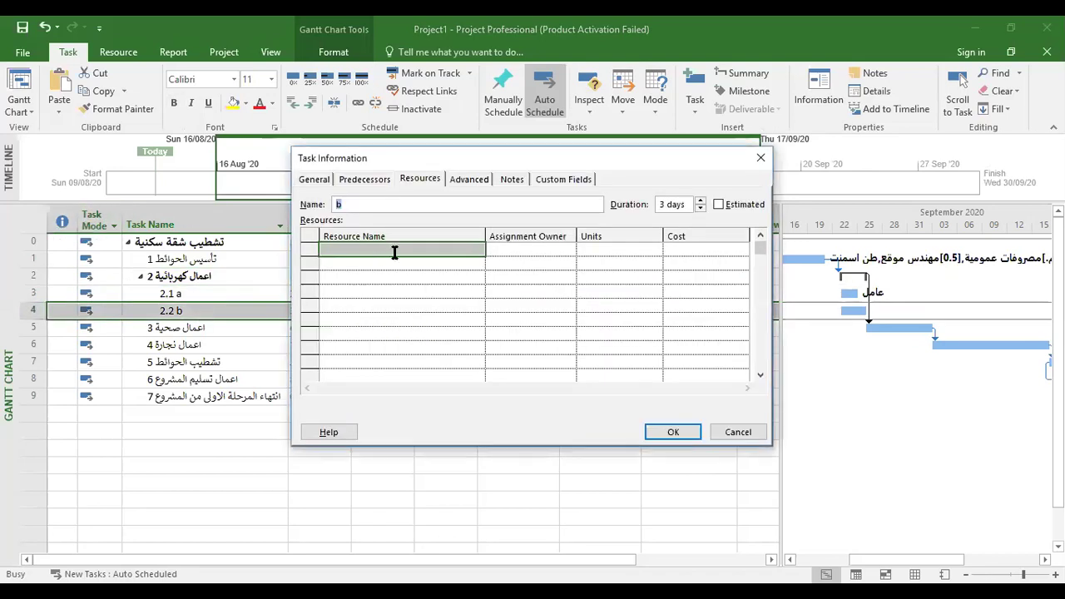
click(477, 251)
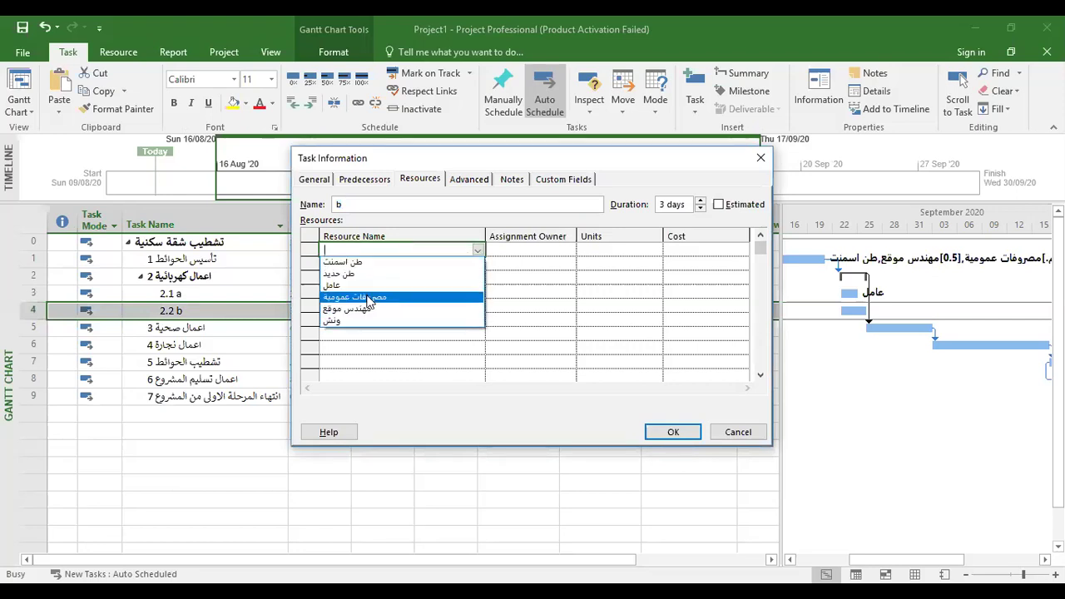
click(354, 309)
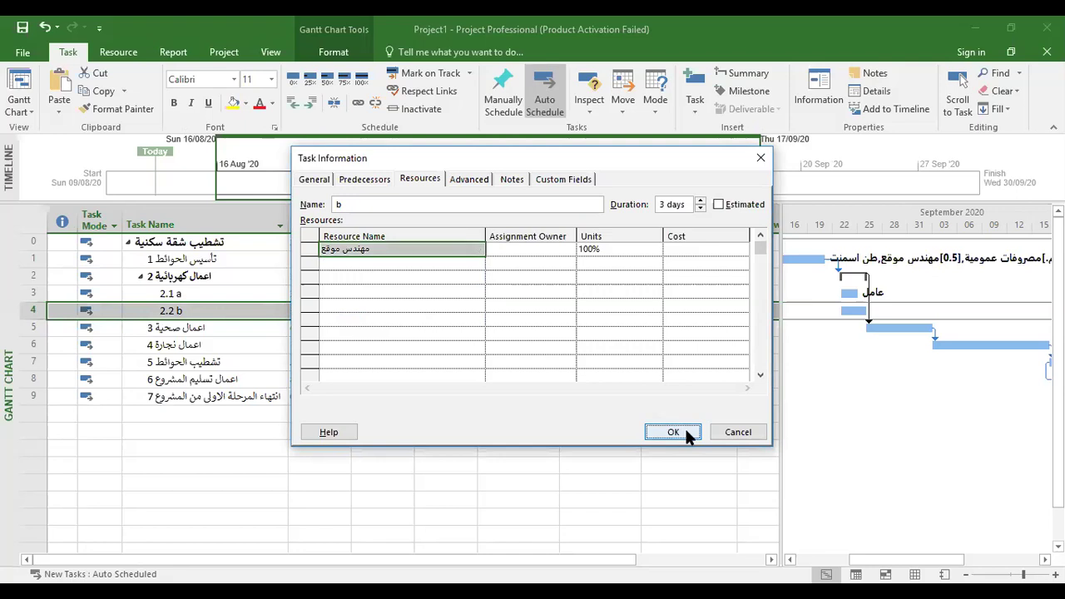
click(685, 431)
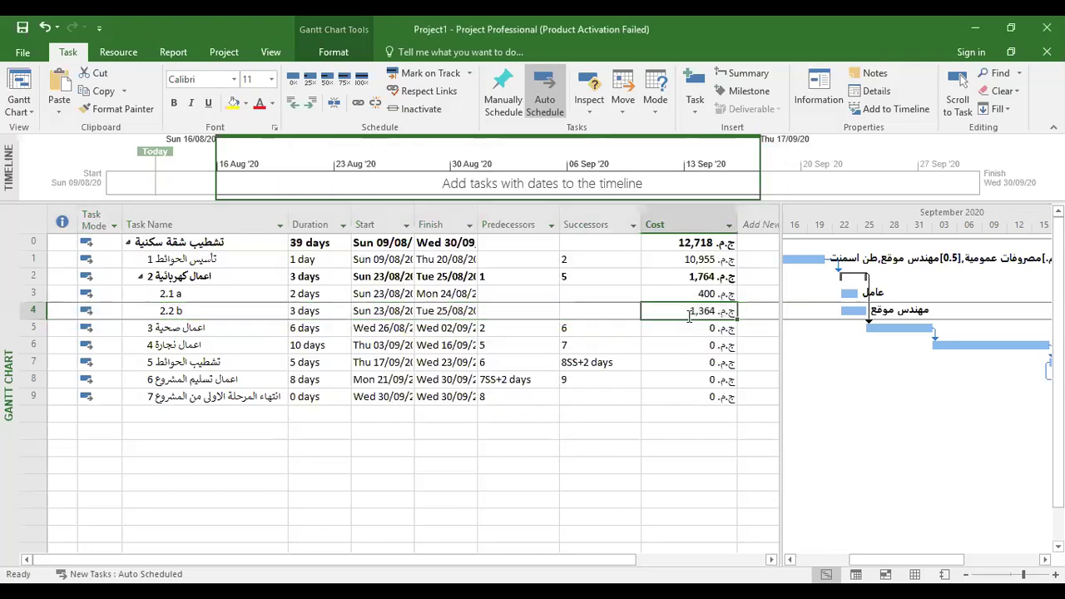
Compare the costs of subtasks a and b with the اعمال كهربائية summary, collapsing and expanding it, and check the project's total cost
click(689, 293)
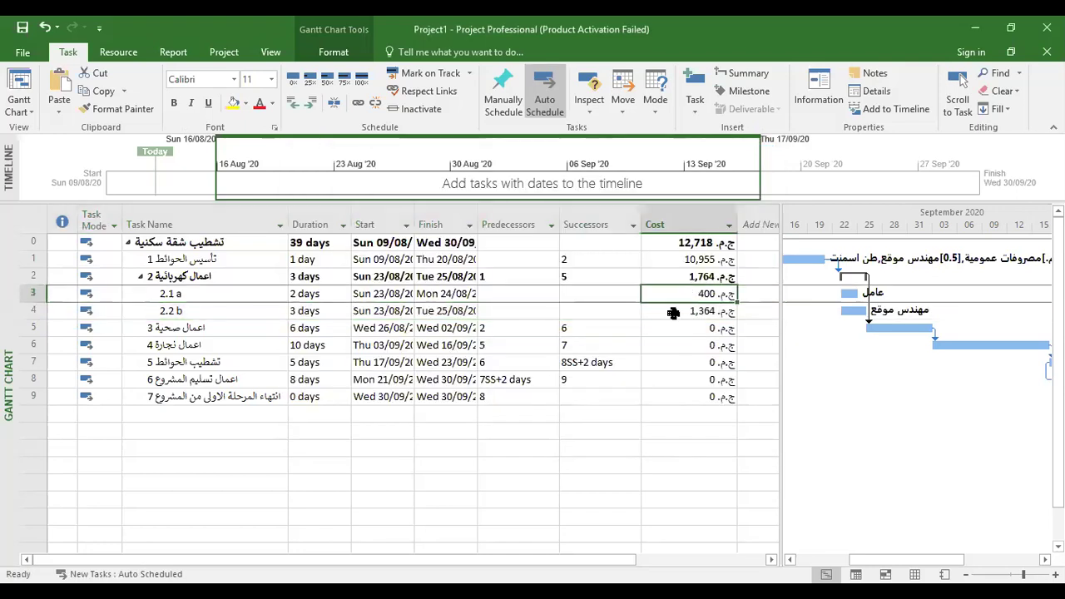
click(681, 278)
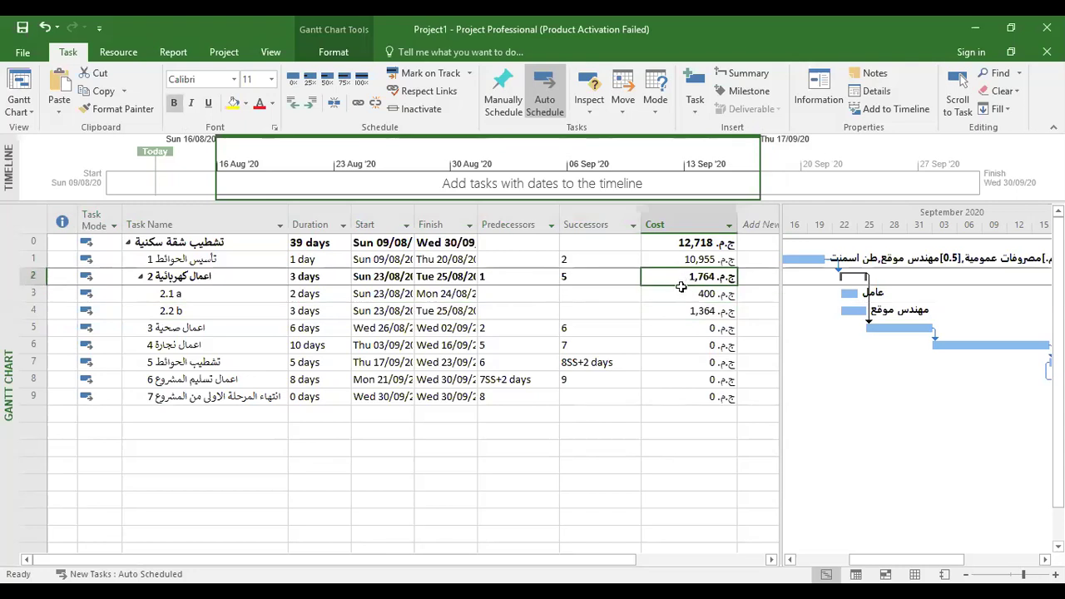
click(681, 293)
click(674, 311)
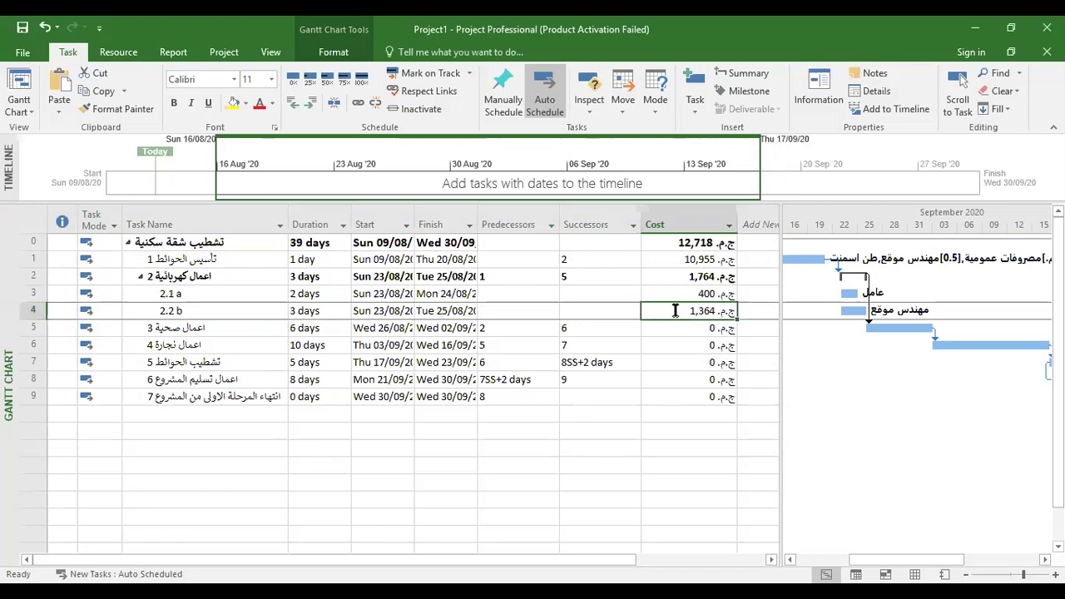
click(140, 279)
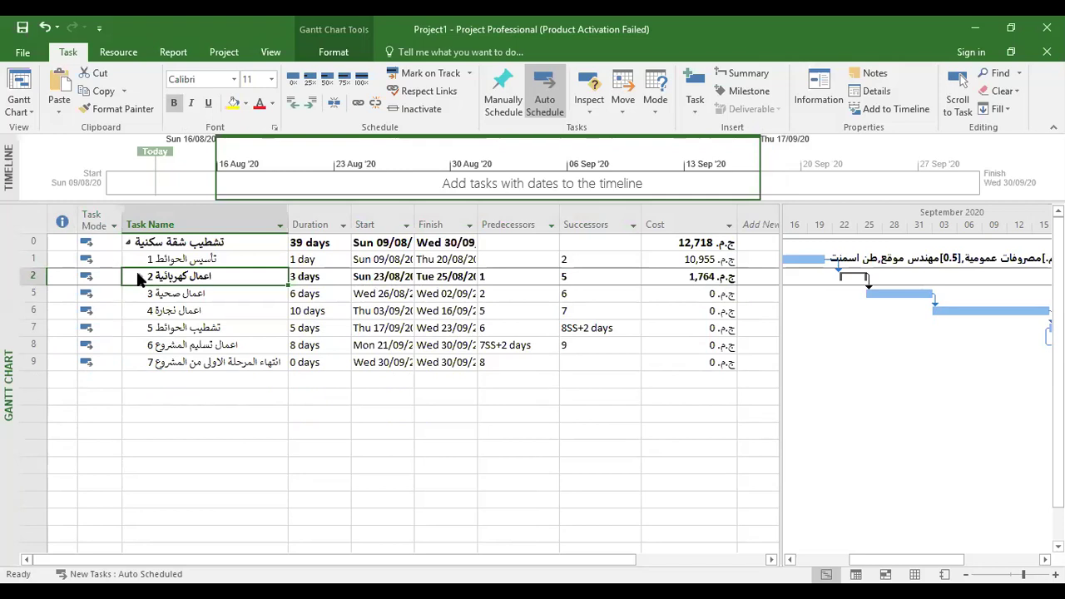
click(140, 277)
click(683, 310)
click(687, 294)
click(689, 276)
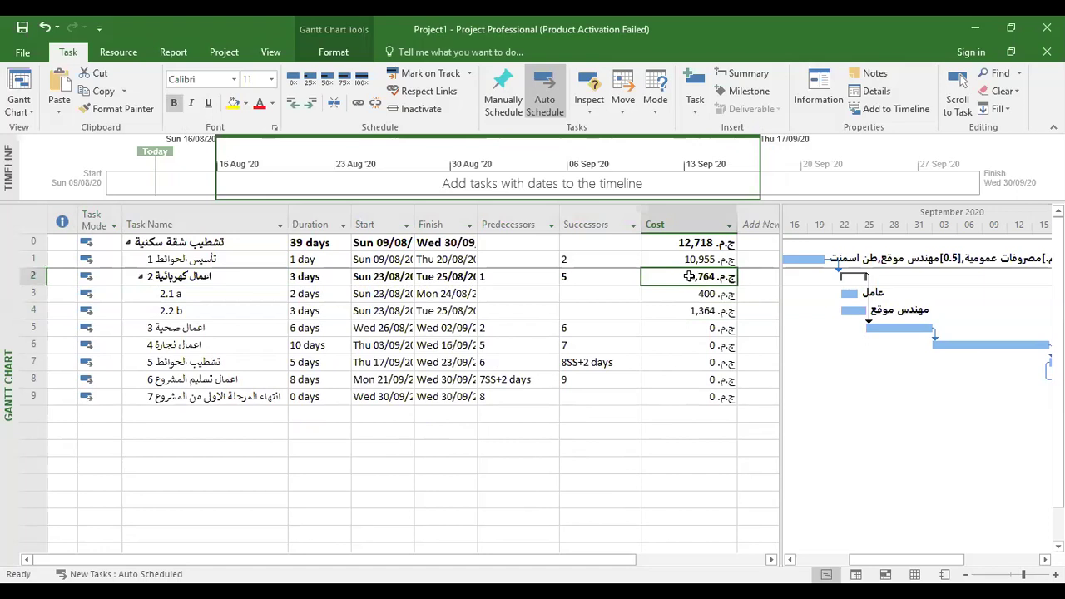
click(681, 243)
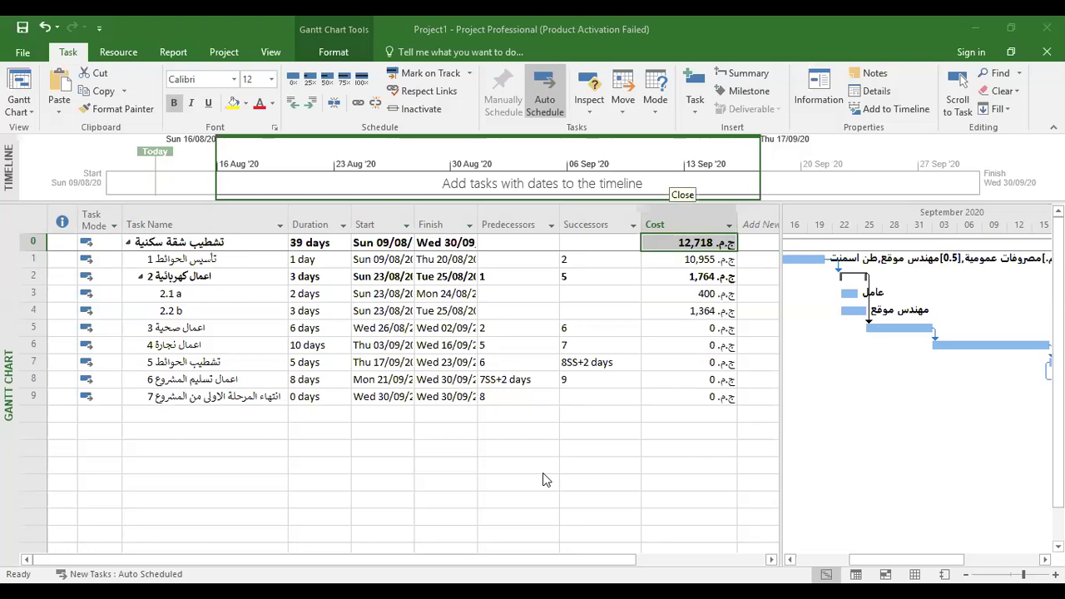
click(183, 329)
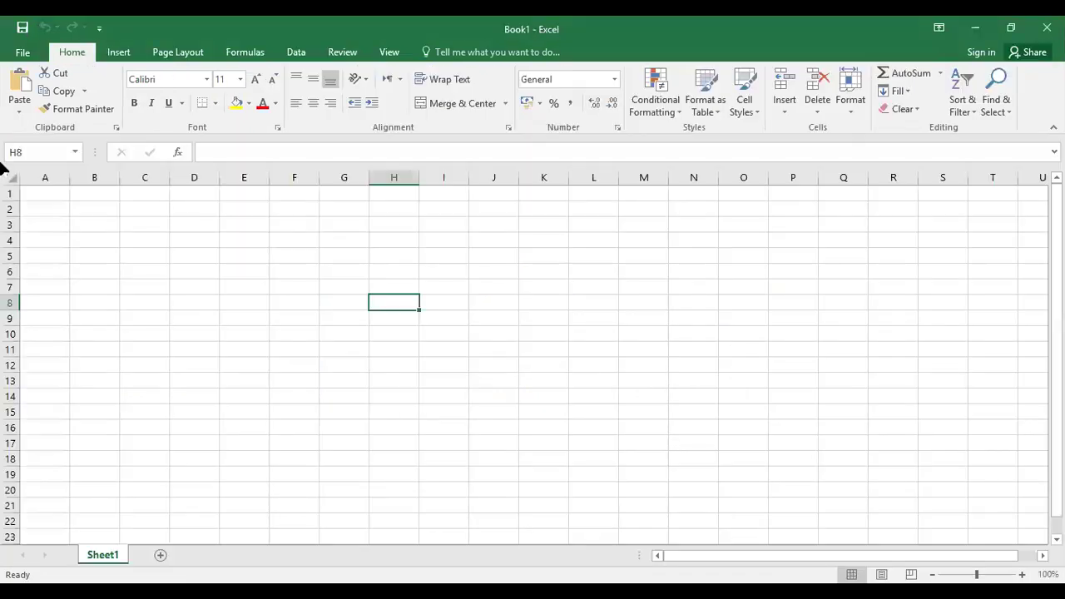
Switch to the blank Excel workbook and set Sheet1 to a right-to-left layout
click(57, 198)
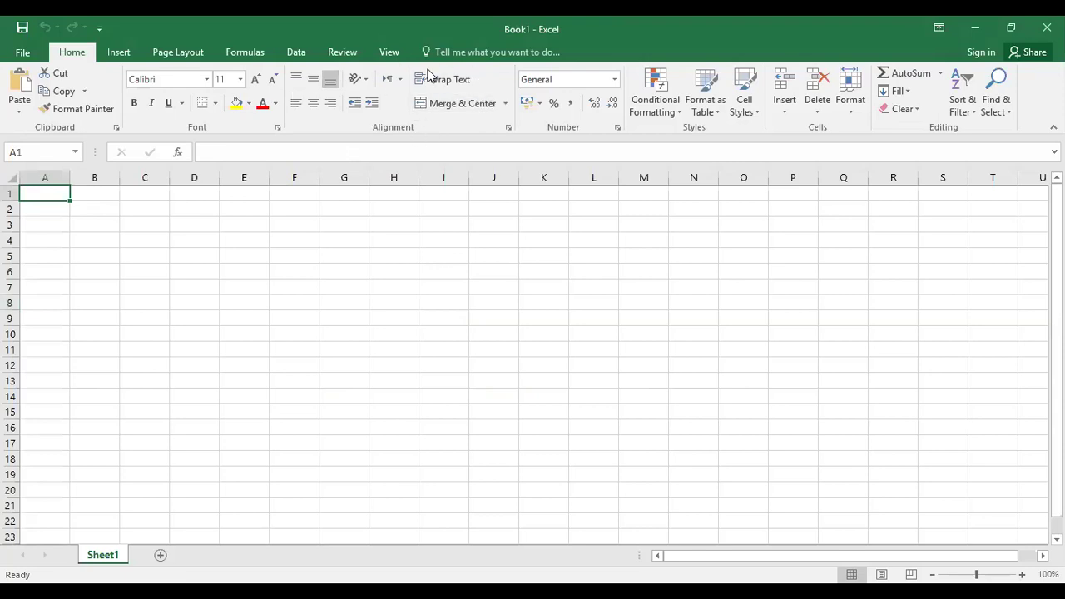
click(233, 57)
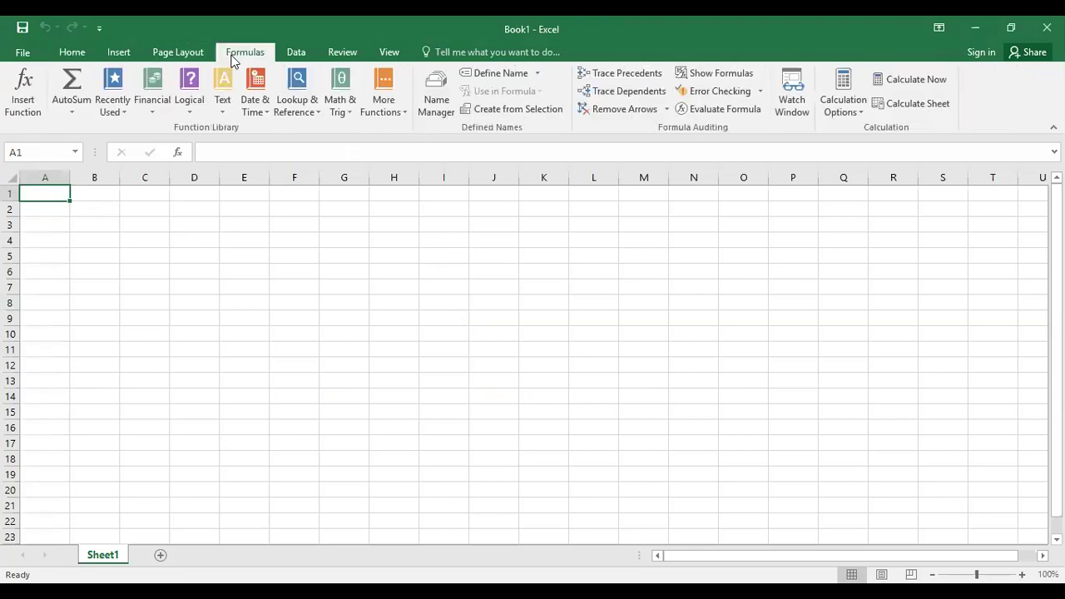
click(164, 58)
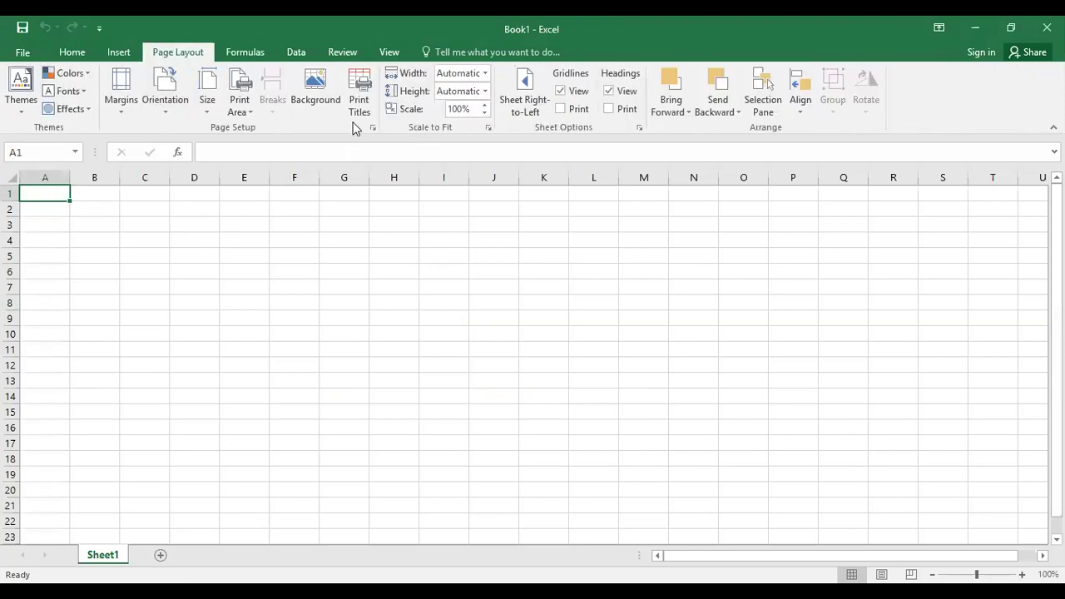
click(524, 102)
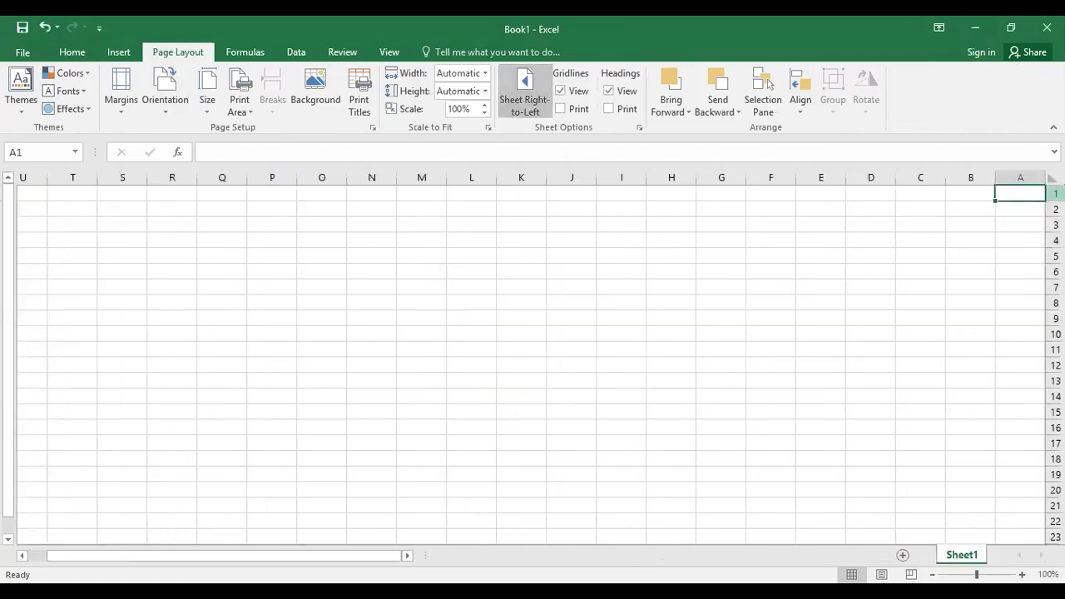
Enter the column headings البند, عدد الوحدات and سعر الوحدة in cells A1 to C1
double_click(1023, 195)
text(البند)
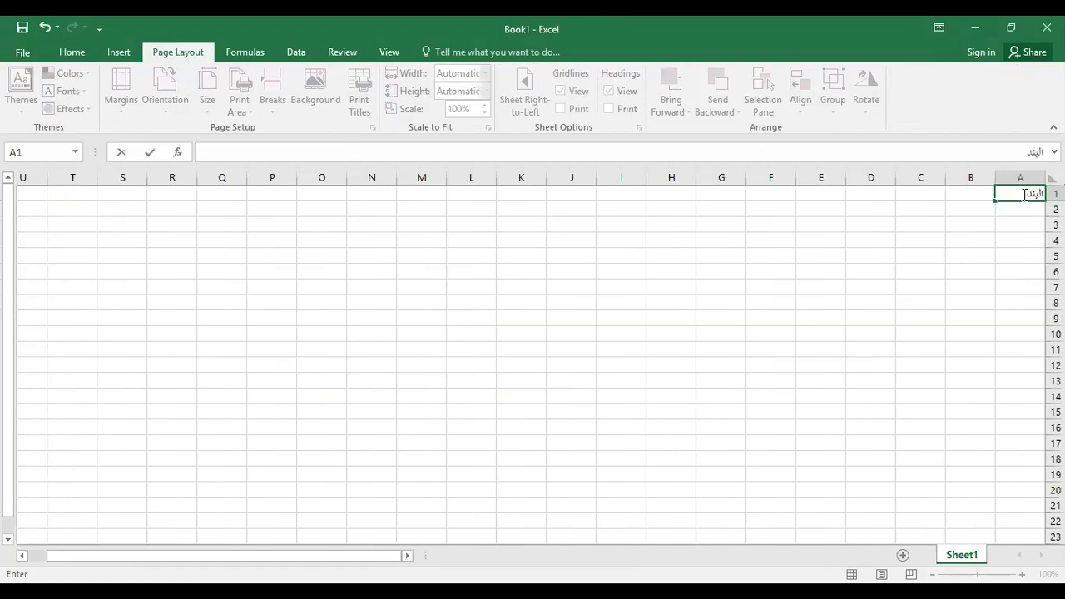
key(Tab)
text(ع)
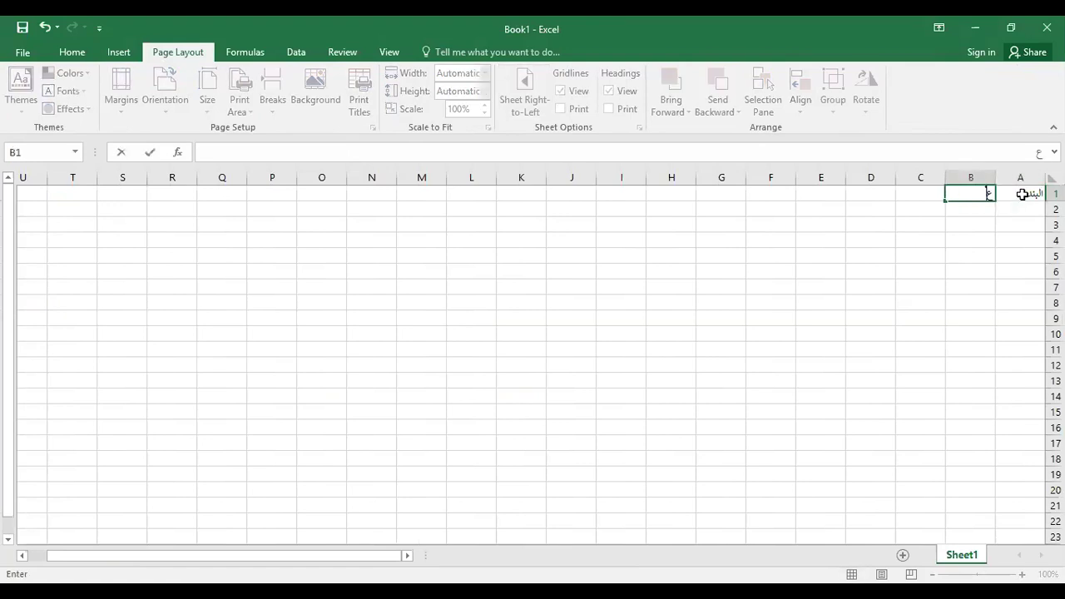
text(دد الوحدات)
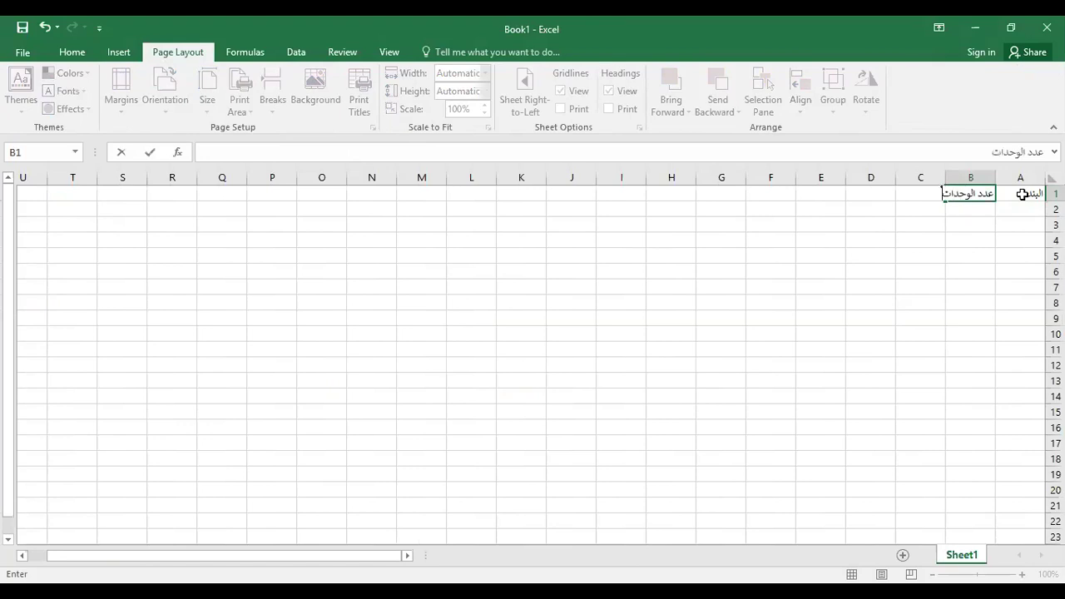
key(Return)
key(Up)
key(Tab)
text(س)
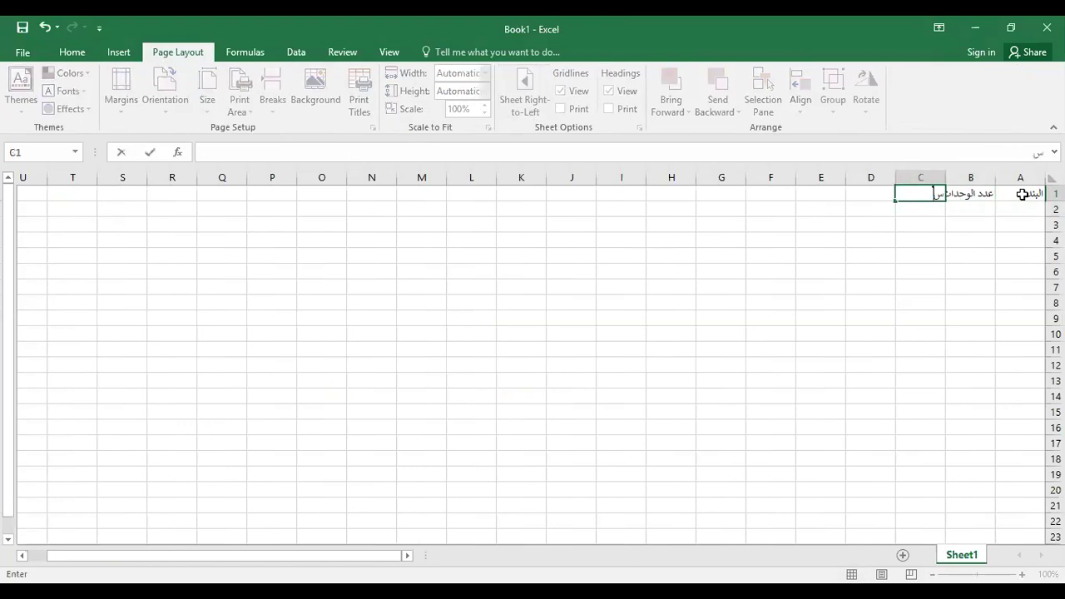
text(عر الوحدة)
key(Return)
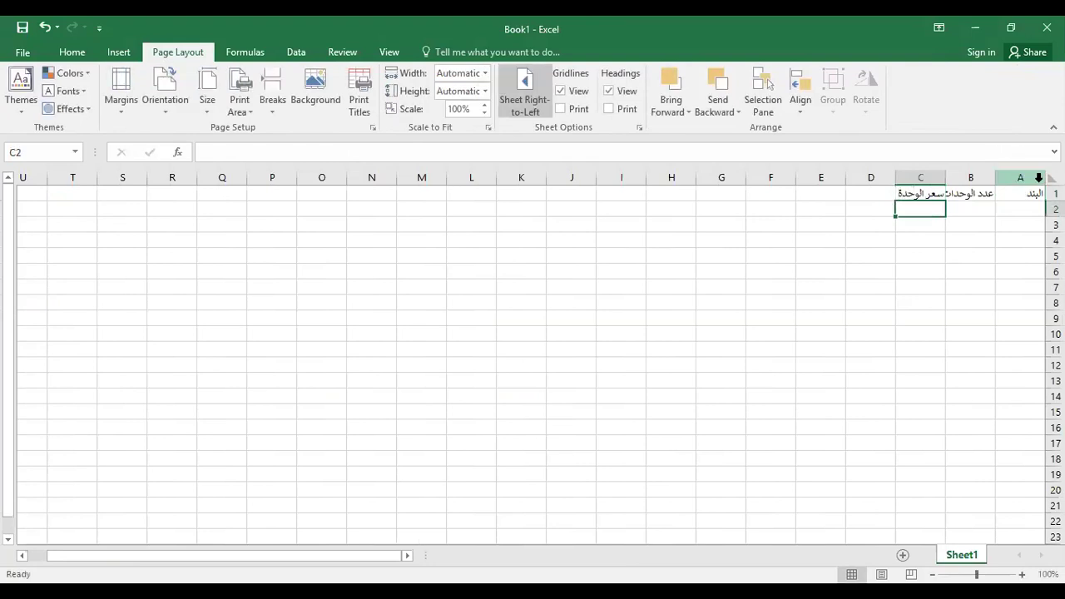
Widen columns A to D equally to nearly three times their default width
click(1028, 177)
key(shift+Left)
key(shift+Left)
key(shift+Left)
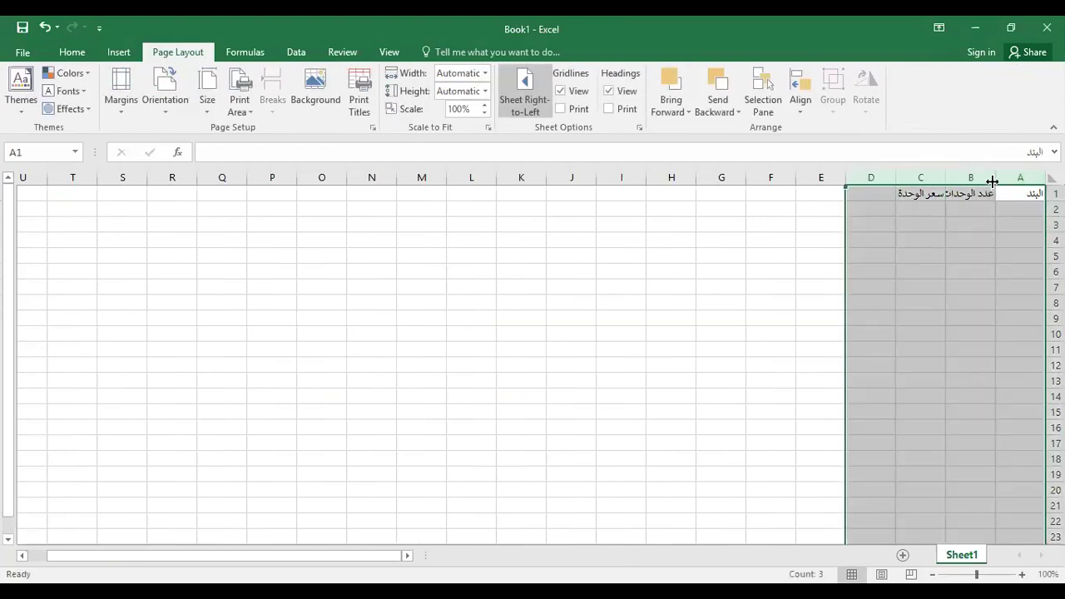
drag(993, 181, 852, 256)
click(852, 256)
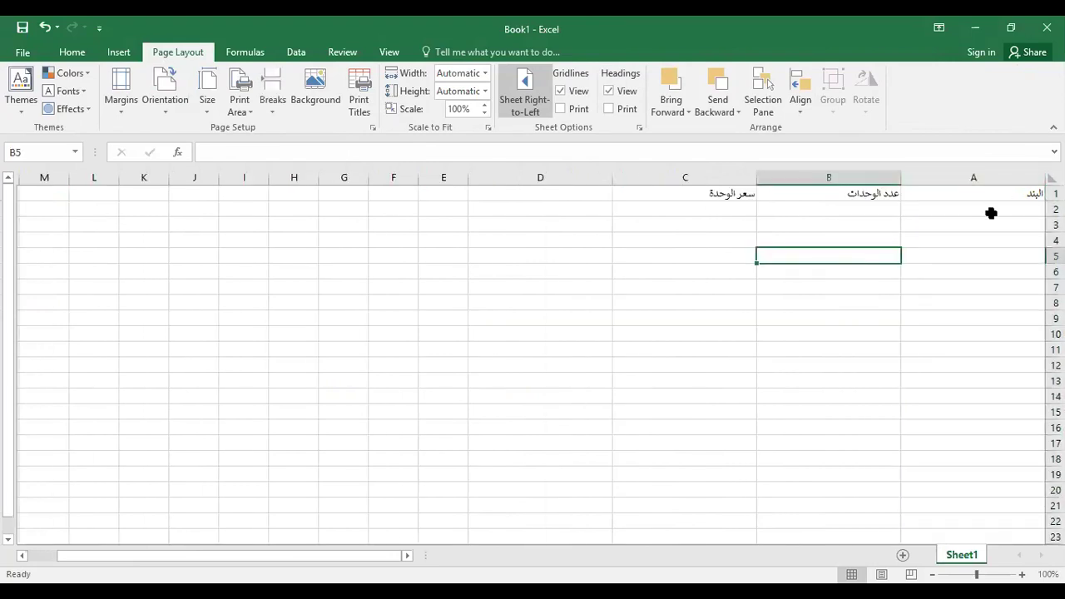
Enter the item أبواب خشبية in cell A2
click(991, 217)
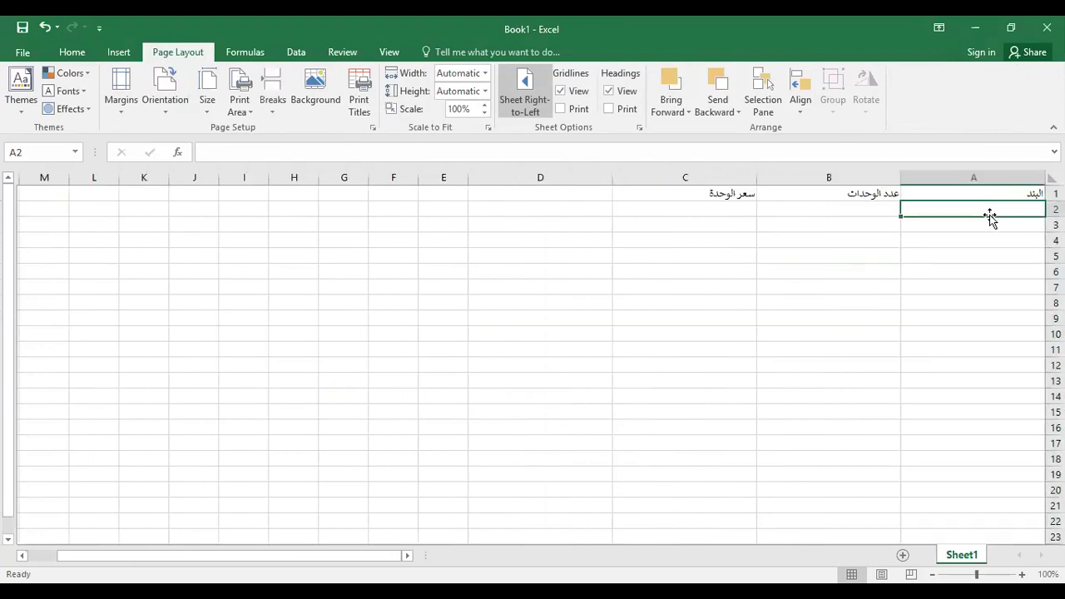
text(jv;df)
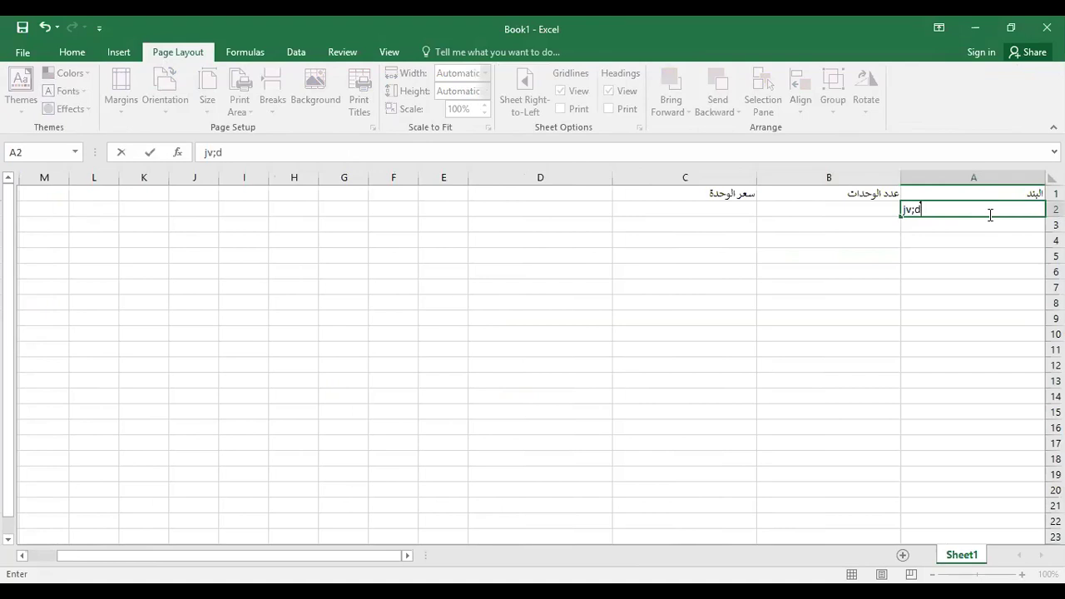
key(BackSpace)
key(BackSpace)
key(BackSpace)
key(BackSpace)
key(BackSpace)
text(ابو)
text(اب)
text( خشبية)
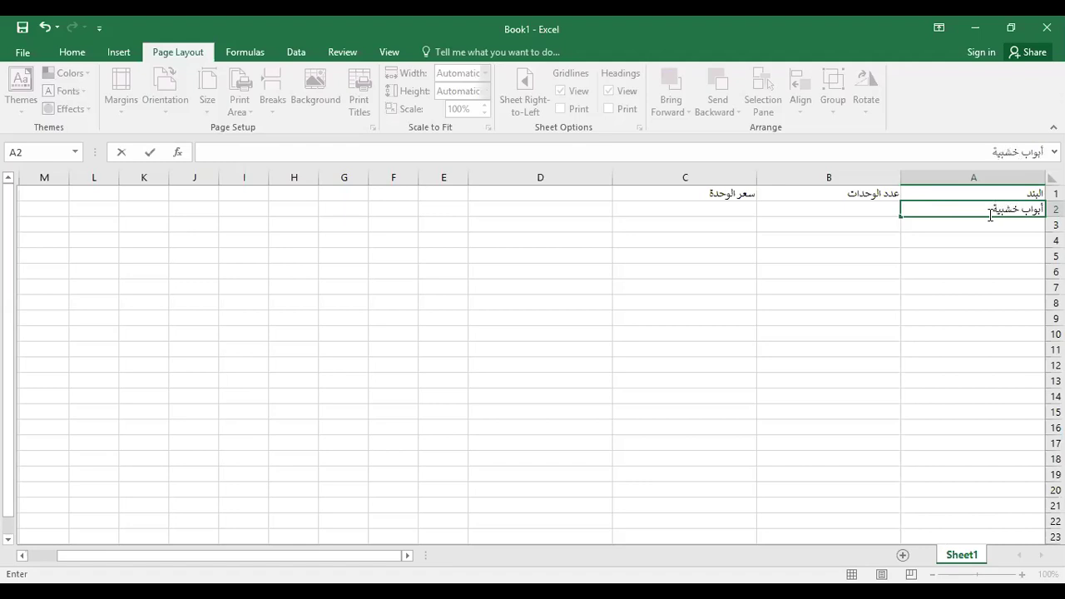
Enter a unit count of 6 and a unit price of 2000 for أبواب خشبية in B2 and C2
key(Tab)
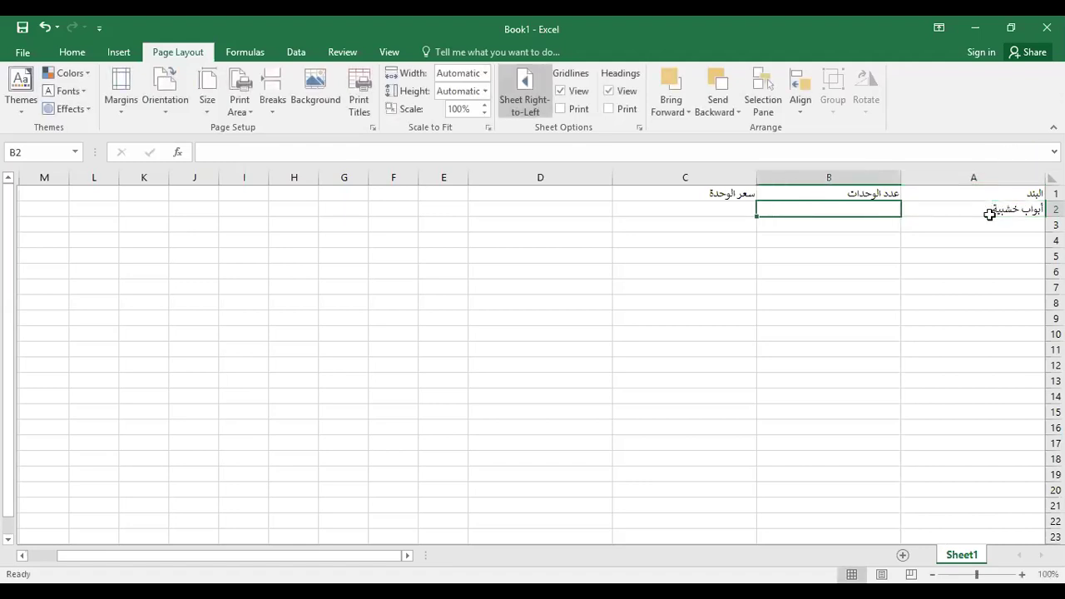
text(6)
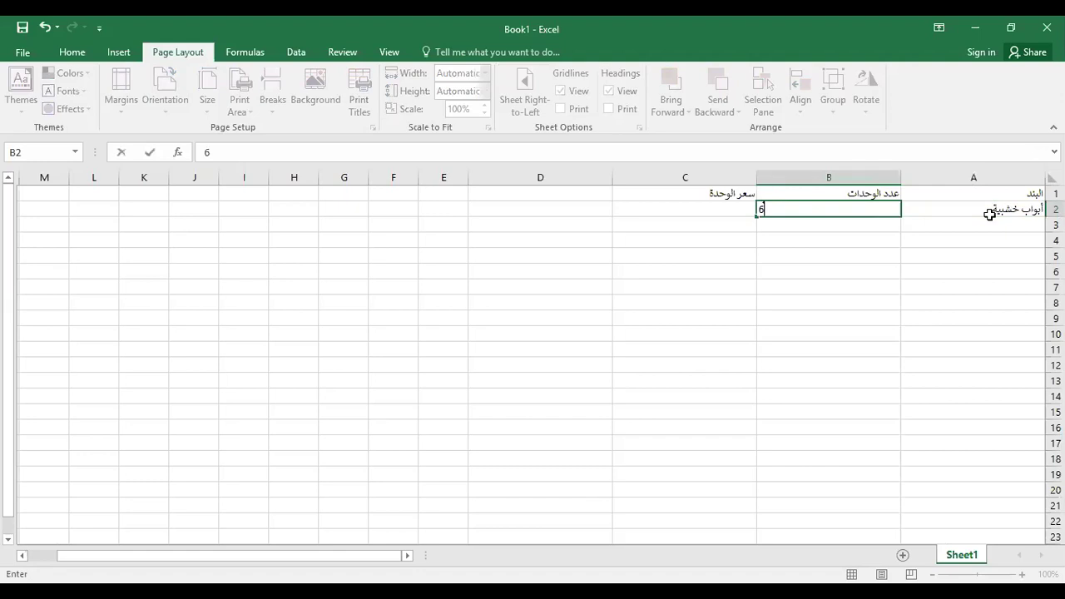
key(Tab)
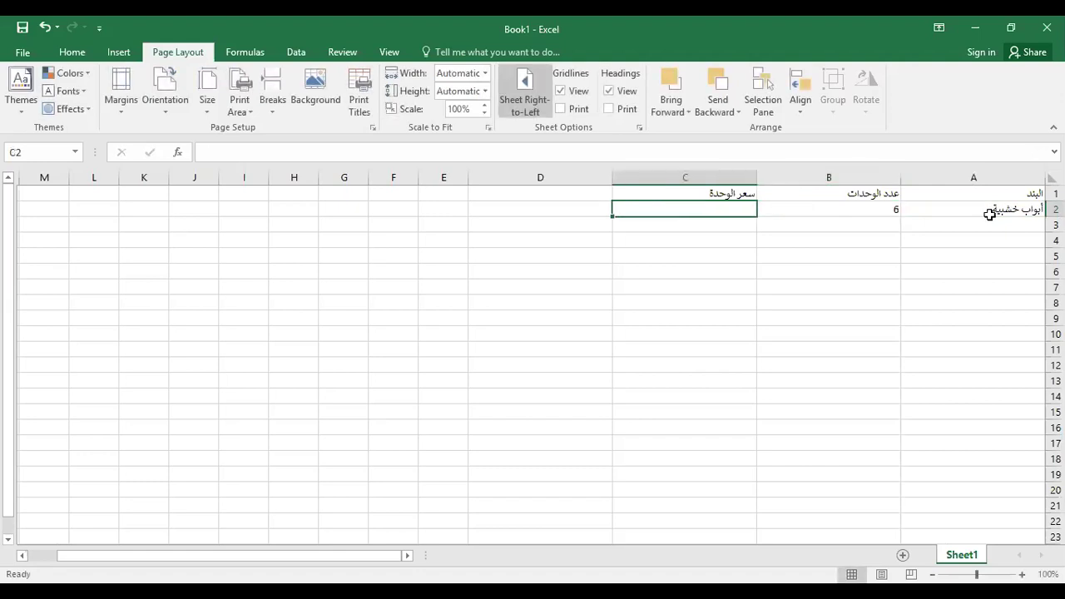
text(2000)
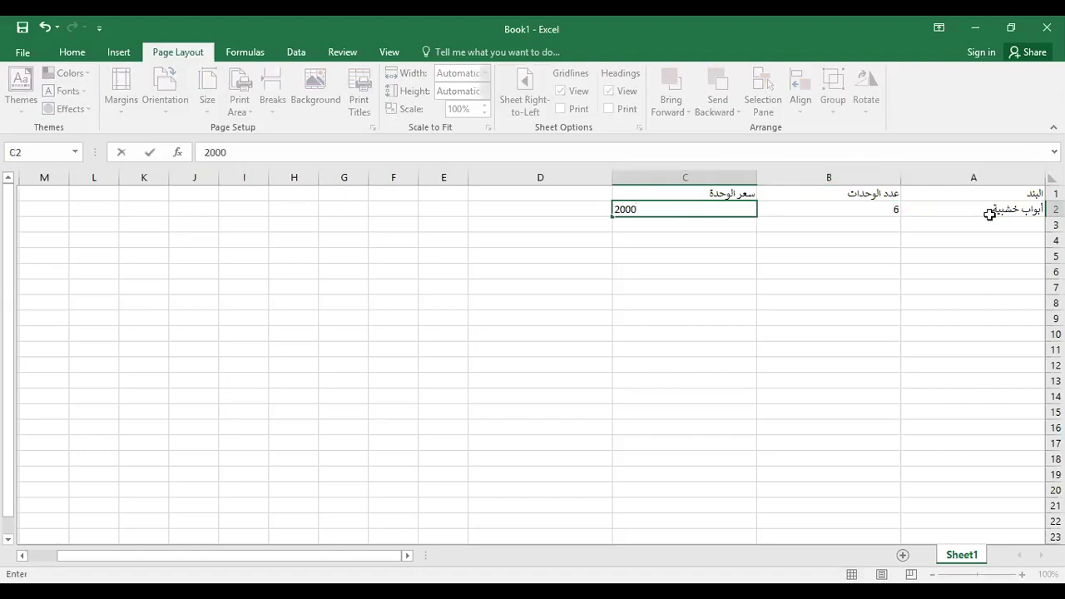
key(Return)
Add the column heading الإجمالي in cell D1
key(Up)
key(Up)
key(Left)
text(الاجمالي)
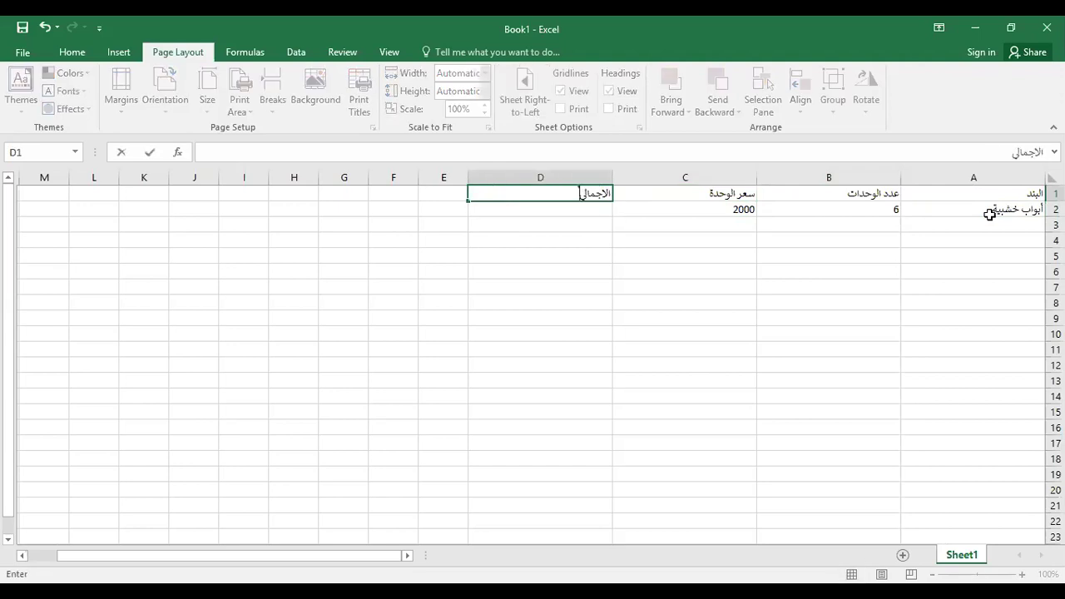
key(Return)
Calculate the total in D2 with =B2*C2 and fill the formula down to D13
text(=)
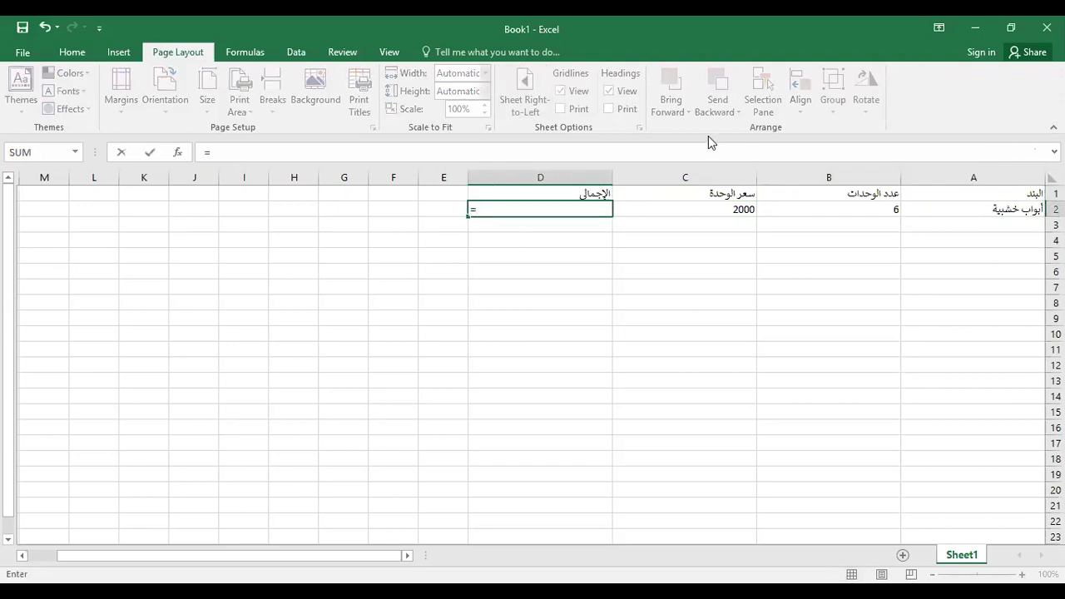
click(827, 209)
text(*)
click(721, 210)
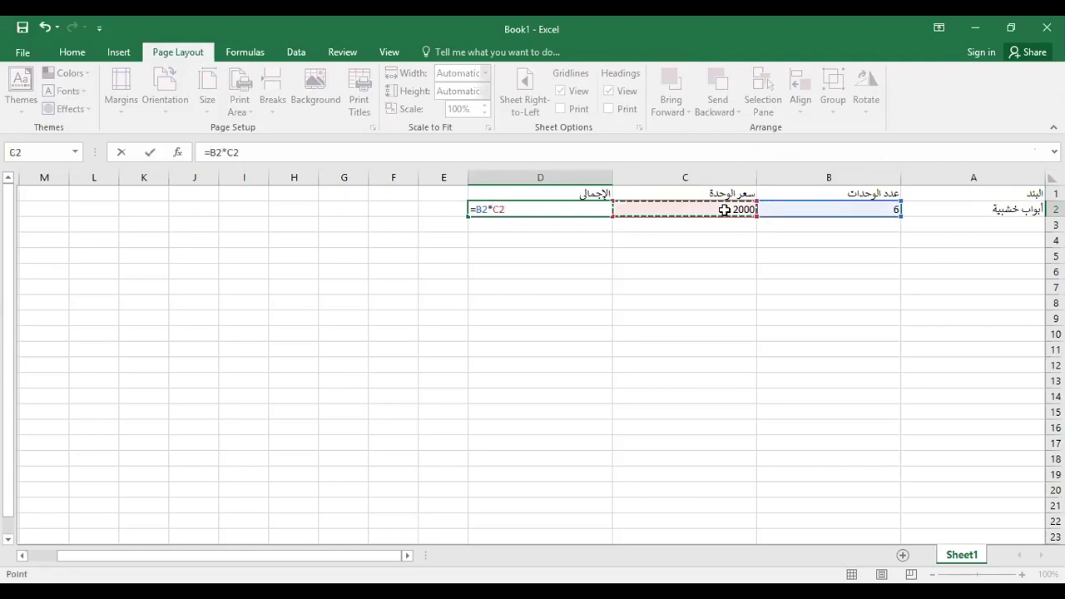
key(Return)
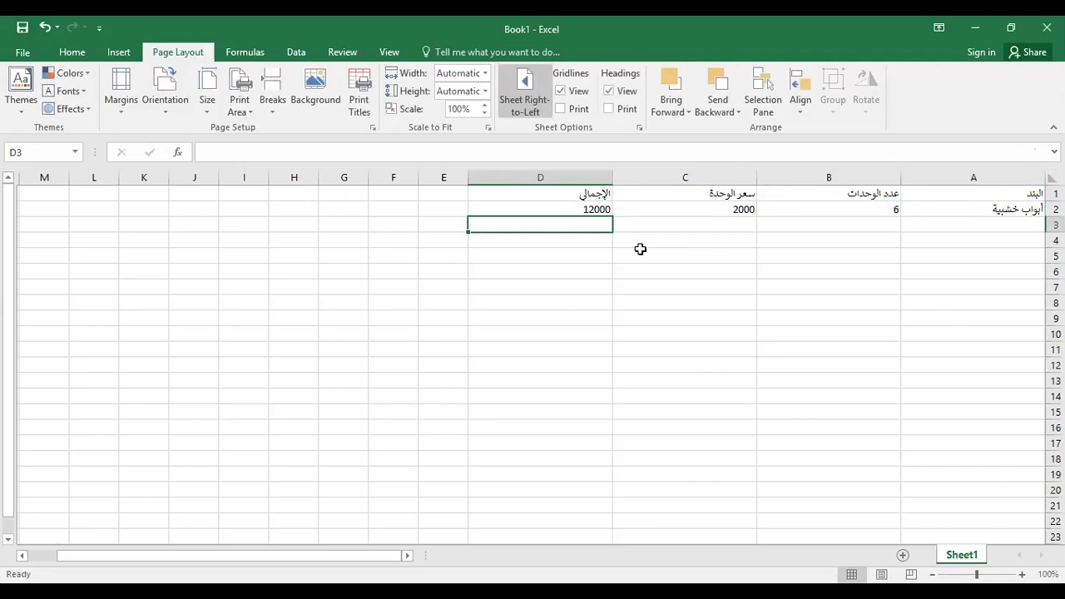
click(595, 208)
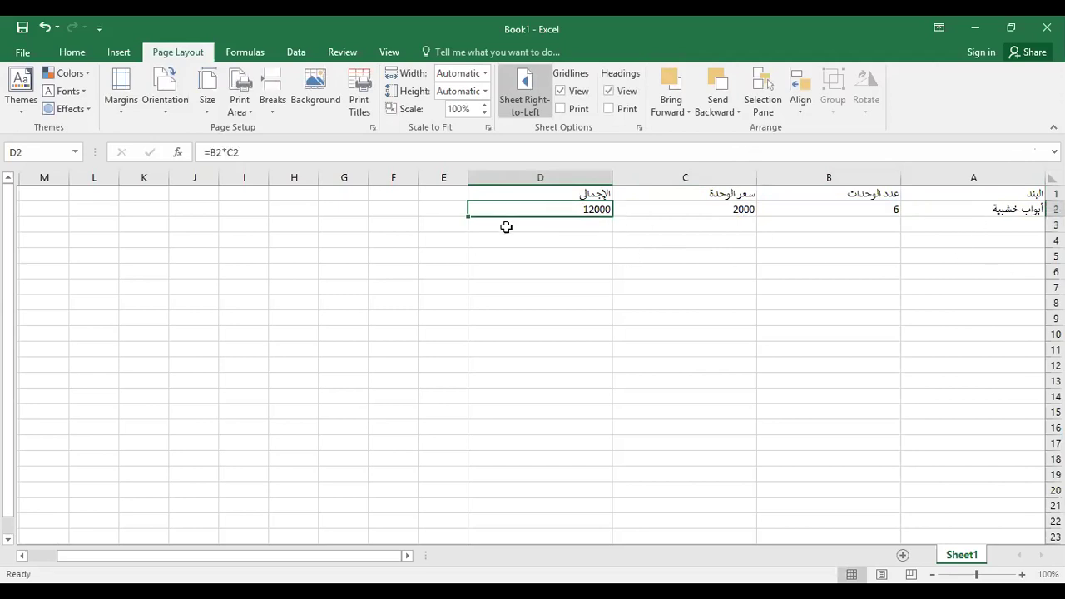
drag(468, 216, 449, 384)
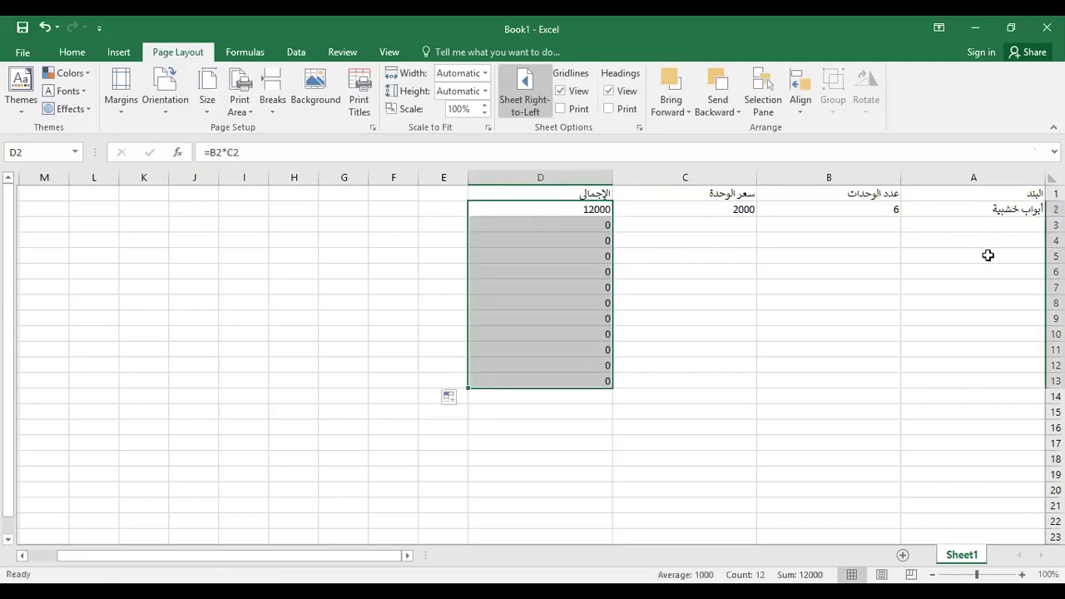
Enter the item شبابيك in row 3 with 5 units and a unit price of 3000
click(991, 225)
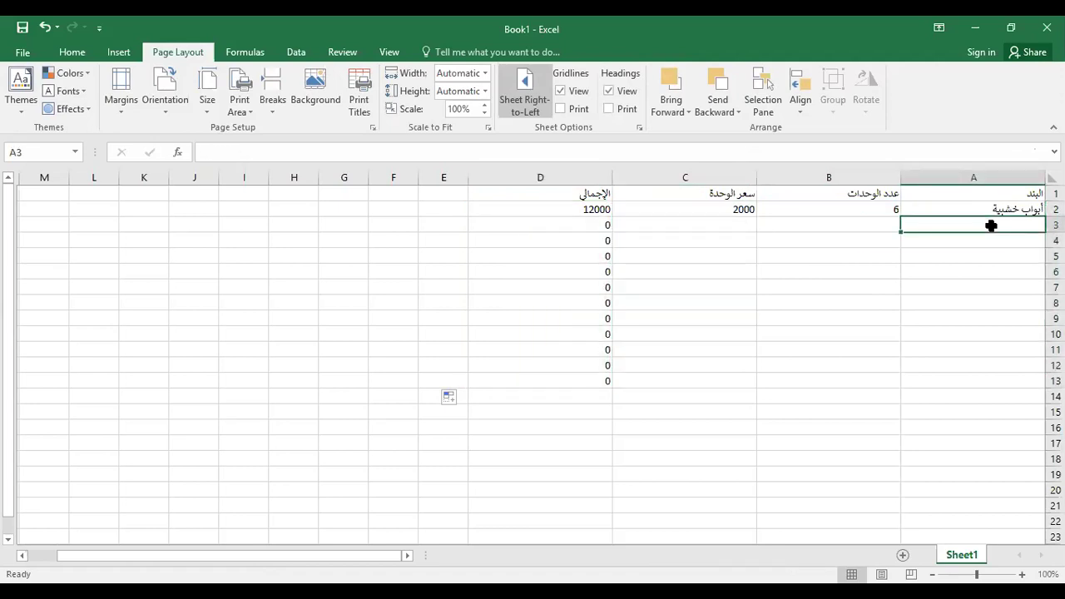
text(شل)
key(BackSpace)
text(بابيك)
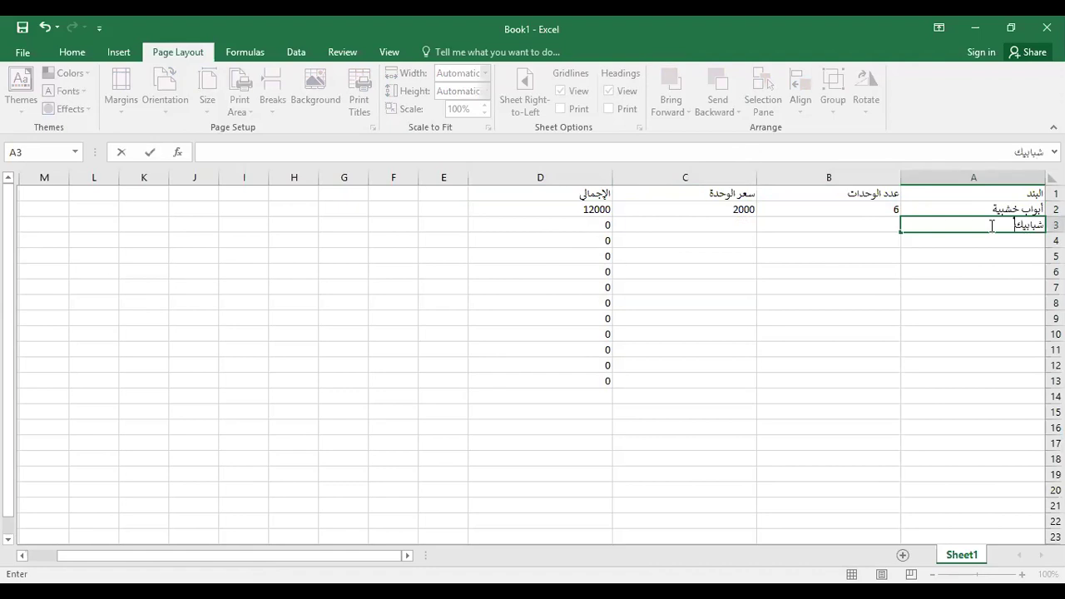
key(Tab)
text(5)
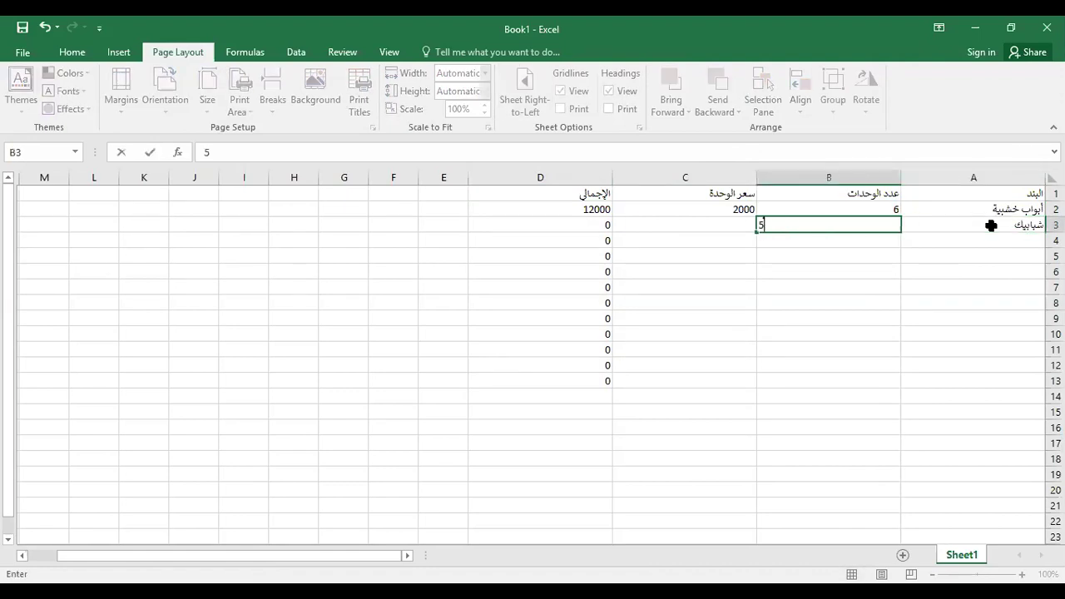
key(Tab)
text(3000)
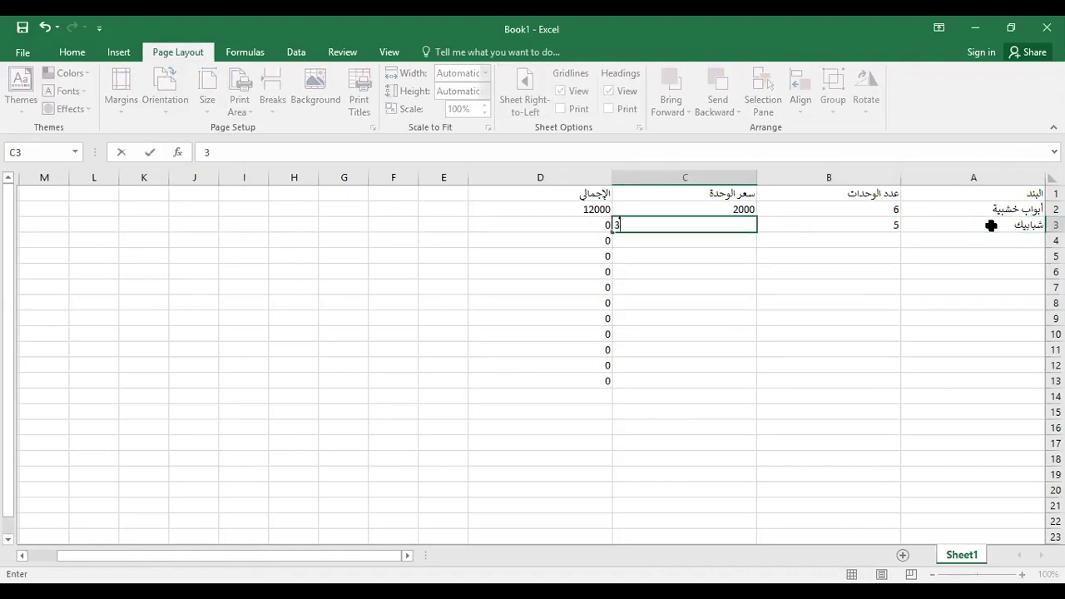
key(Return)
Enter the item كرانيش in row 4 with 200 units and a unit price of 50
key(Up)
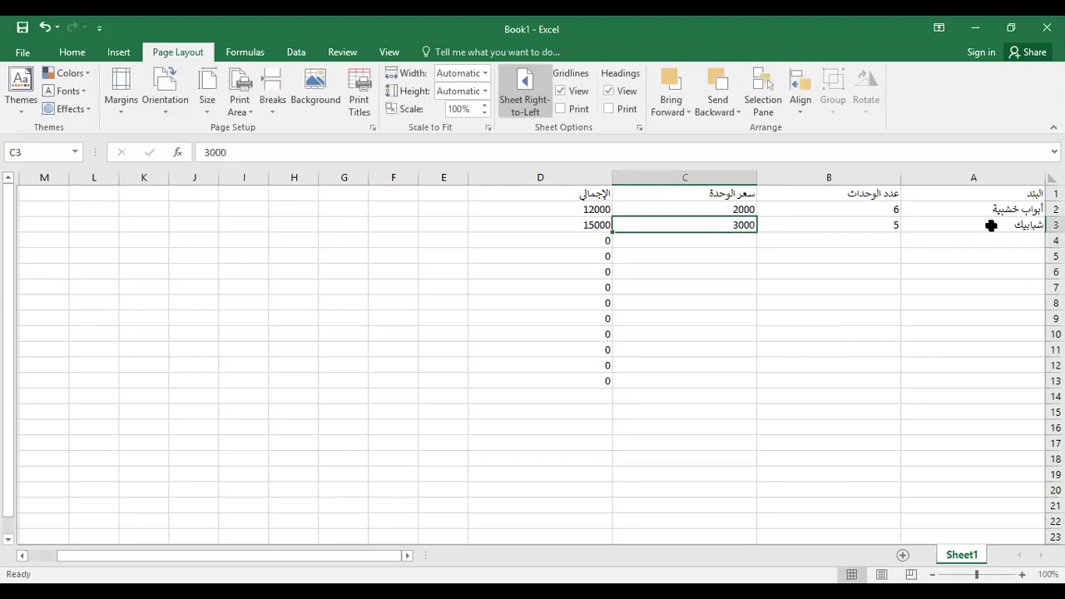
key(Right)
key(Right)
key(Down)
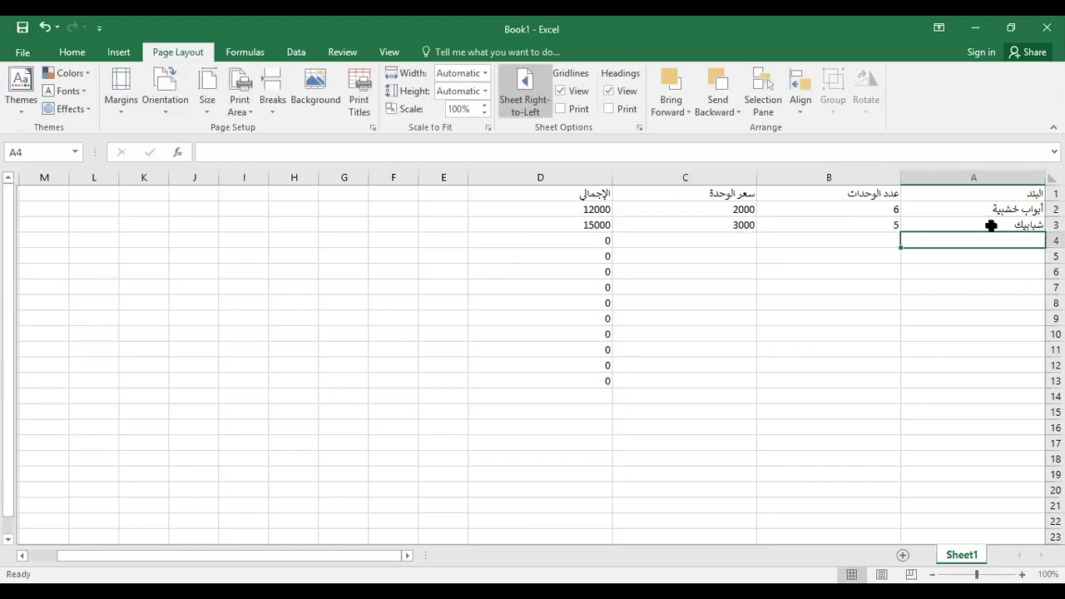
text(كرانيش)
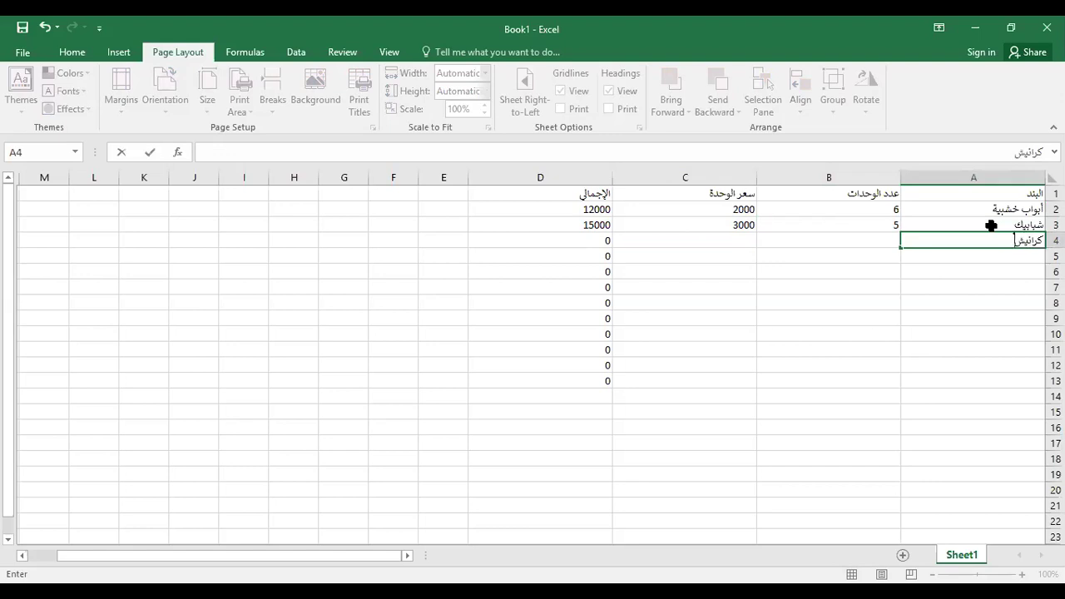
key(Tab)
text(200)
key(Tab)
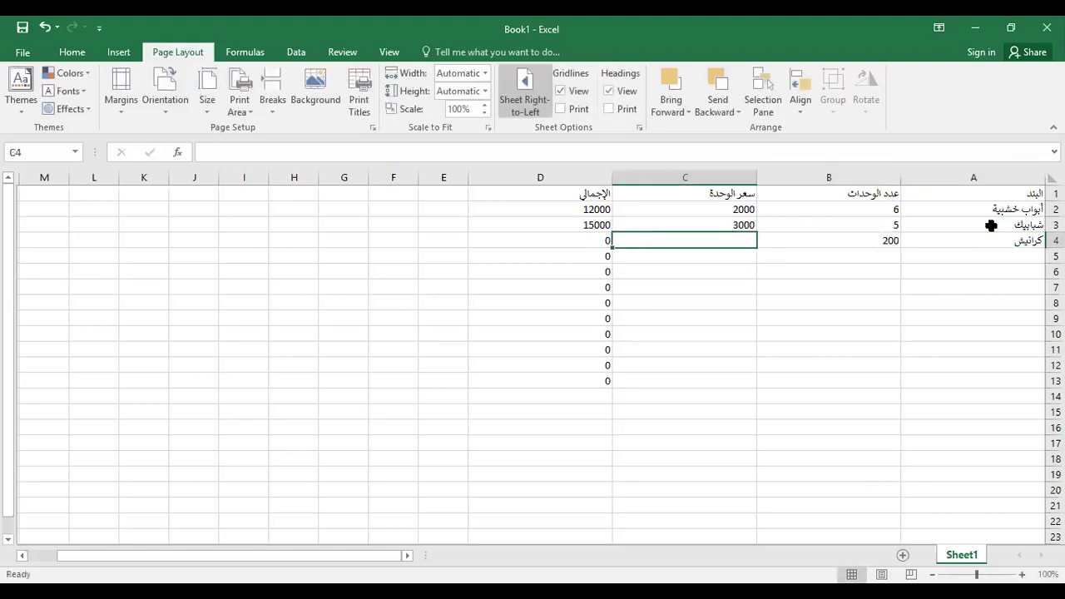
text(50)
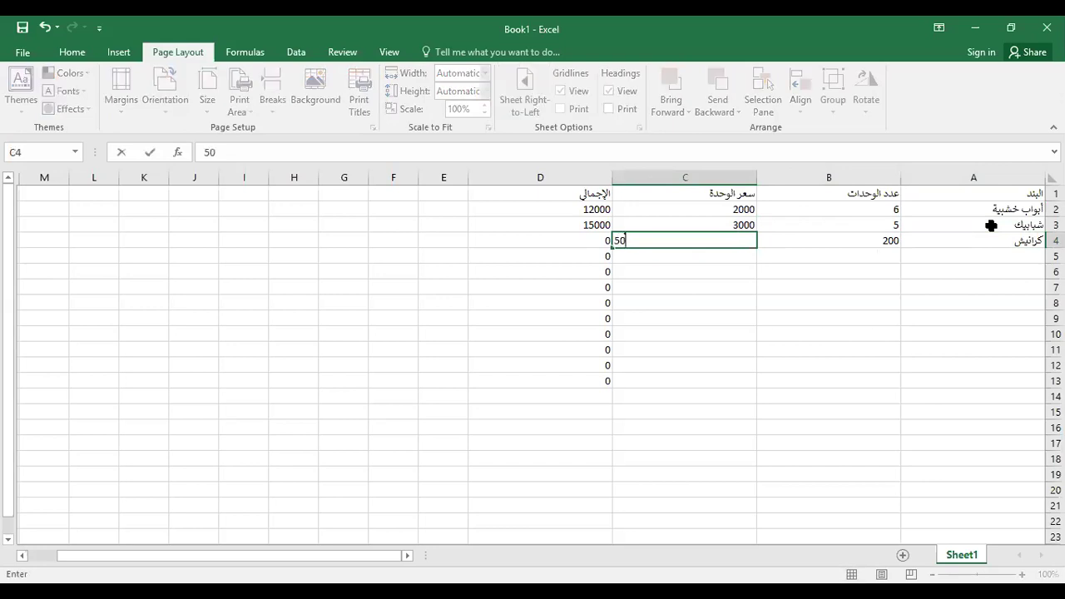
key(Return)
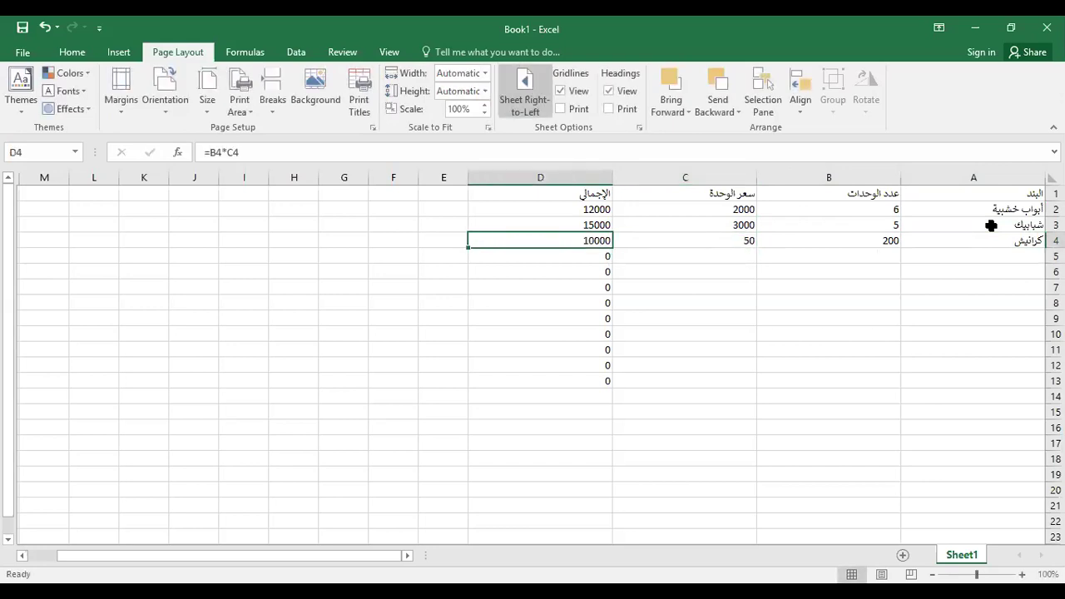
Label the total row below the filled formulas الإجمالي in cell A14
key(Down)
key(Down)
key(Down)
key(Down)
key(Down)
key(Down)
key(Down)
key(Down)
key(Down)
key(Down)
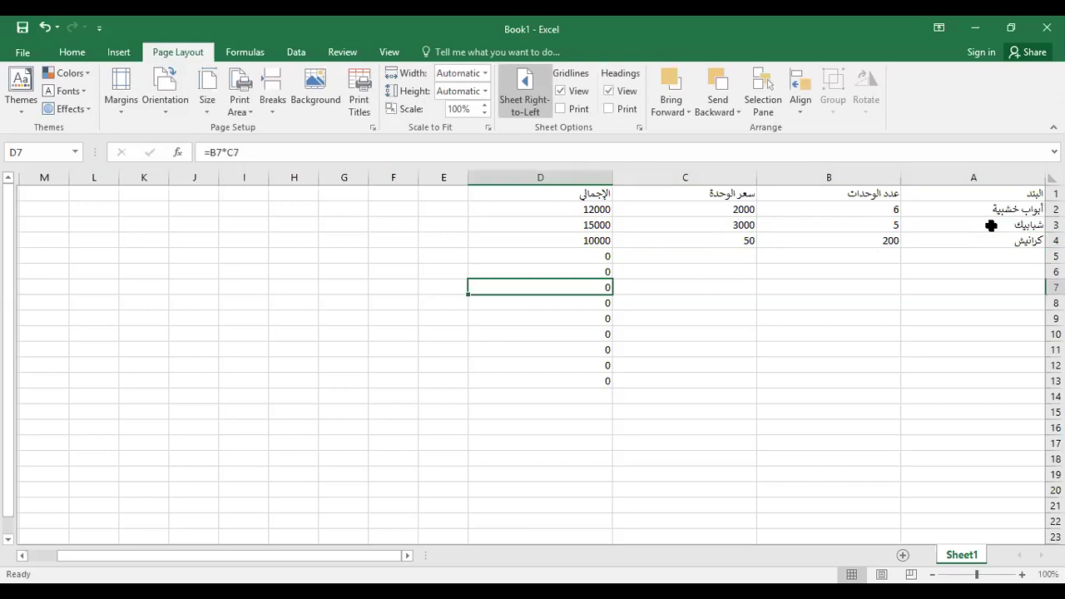
key(Right)
key(Right)
key(Right)
text(ال)
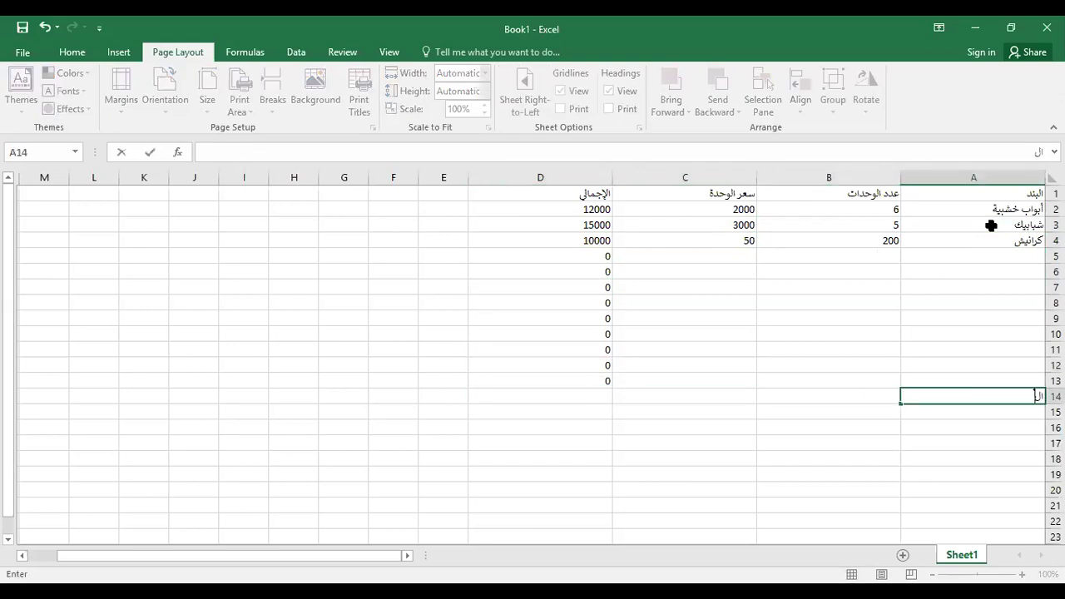
text(اجمالي)
Sum the totals D2:D13 in cell D14 with AutoSum
key(Left)
key(Left)
key(Left)
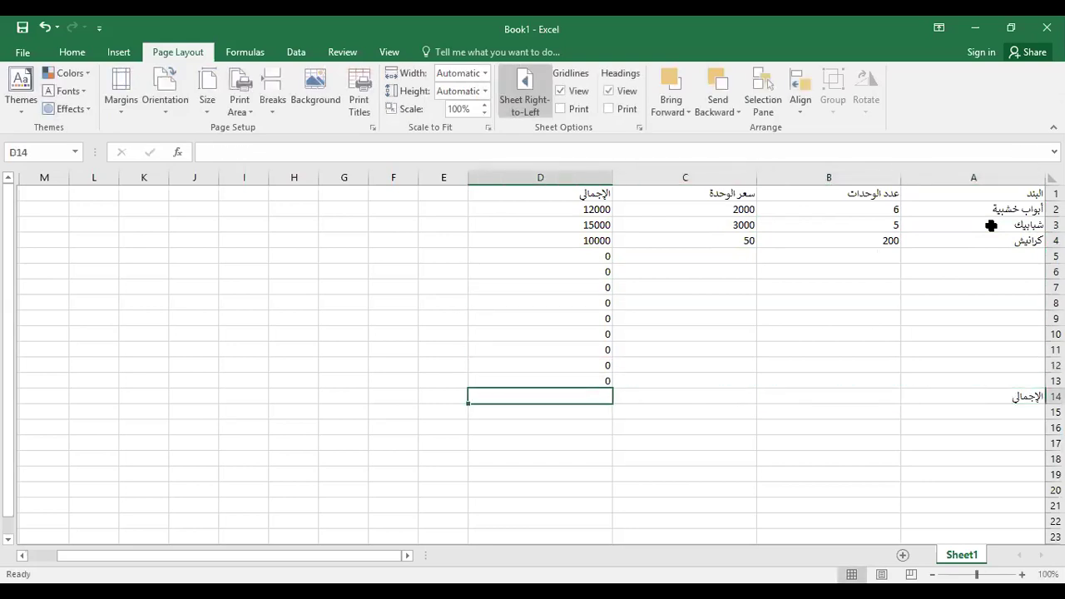
click(72, 50)
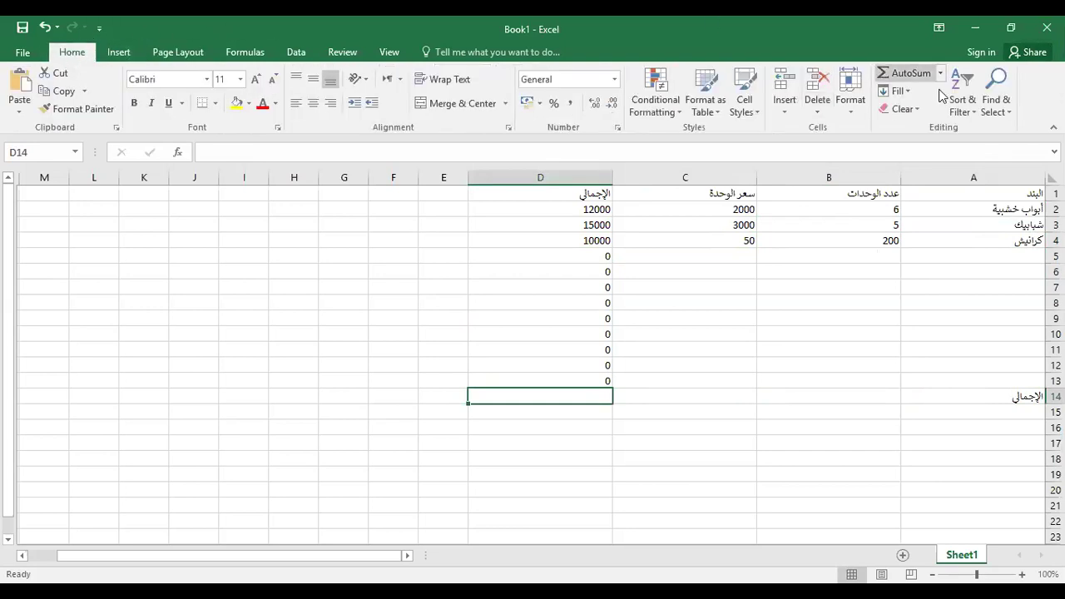
click(889, 76)
key(Return)
key(Up)
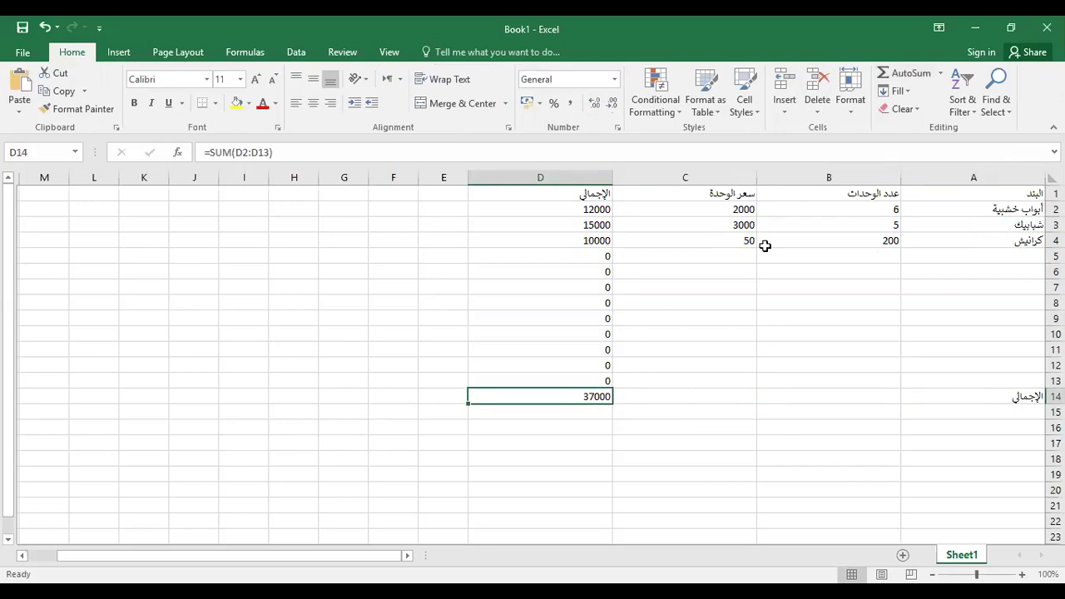
Apply All Borders to the table range A1:D14
click(566, 195)
key(ctrl+a)
key(shift+Down)
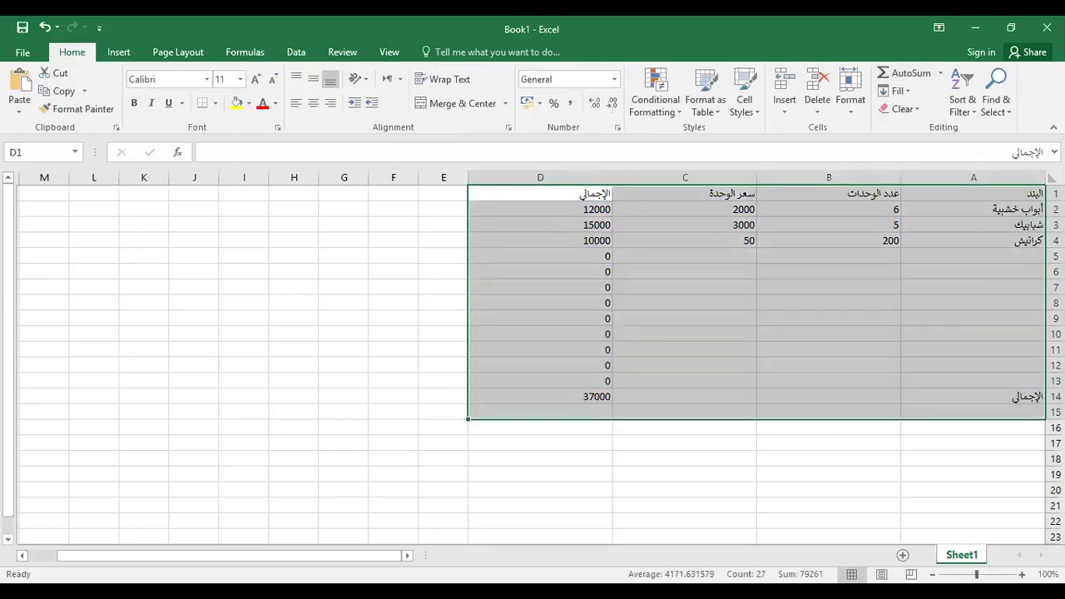
drag(565, 193, 990, 396)
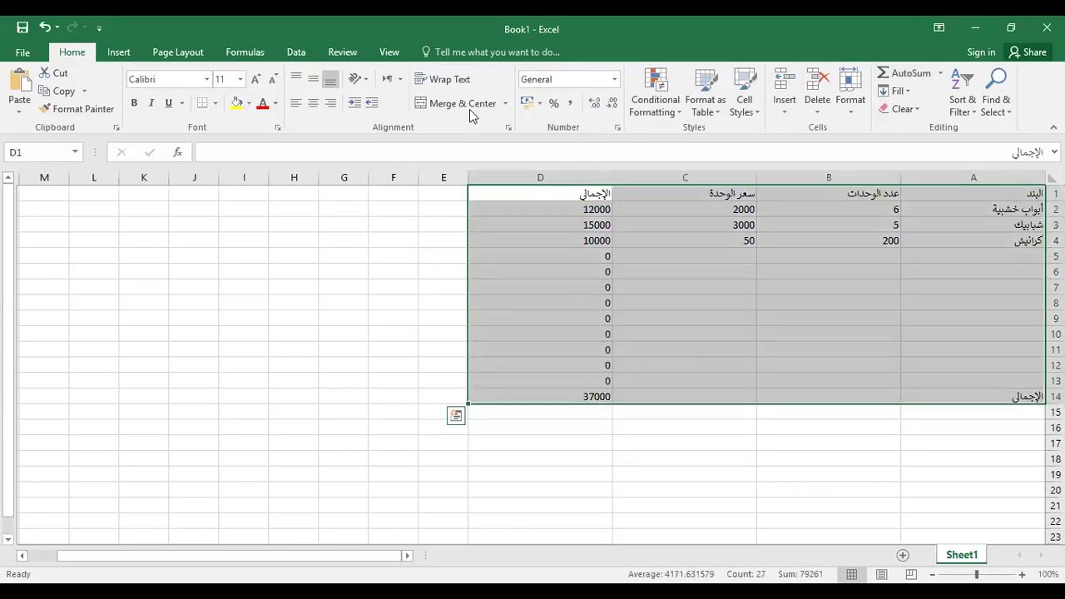
click(344, 51)
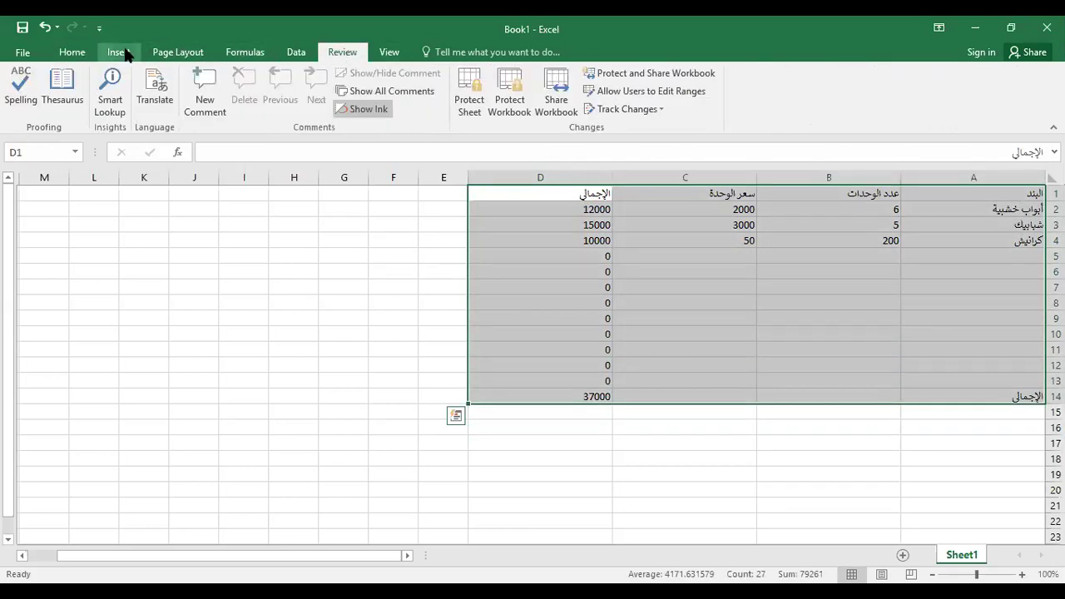
click(72, 55)
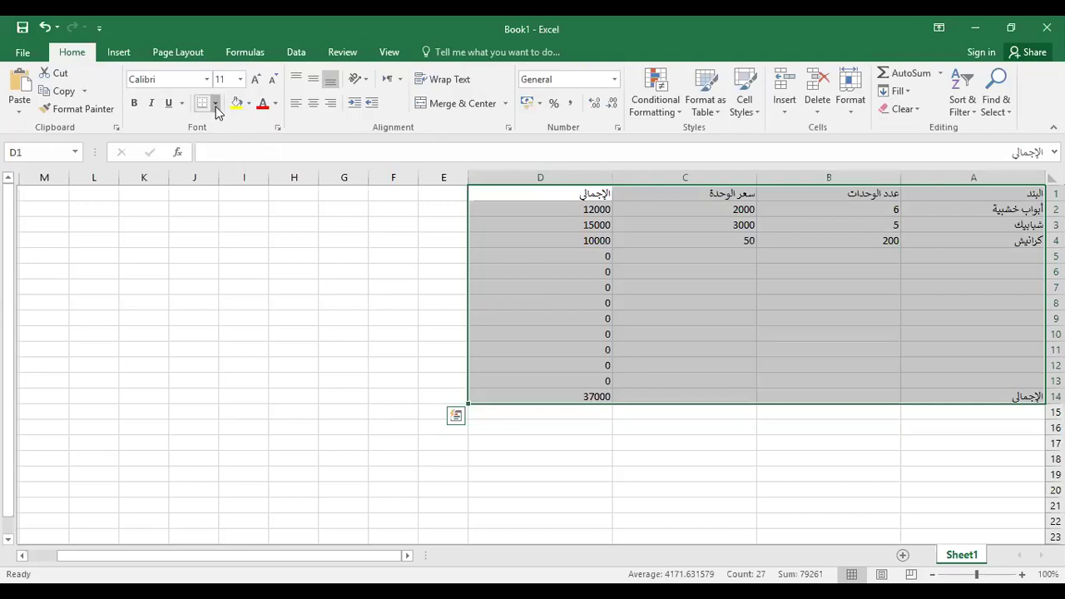
key(alt+h)
key(b)
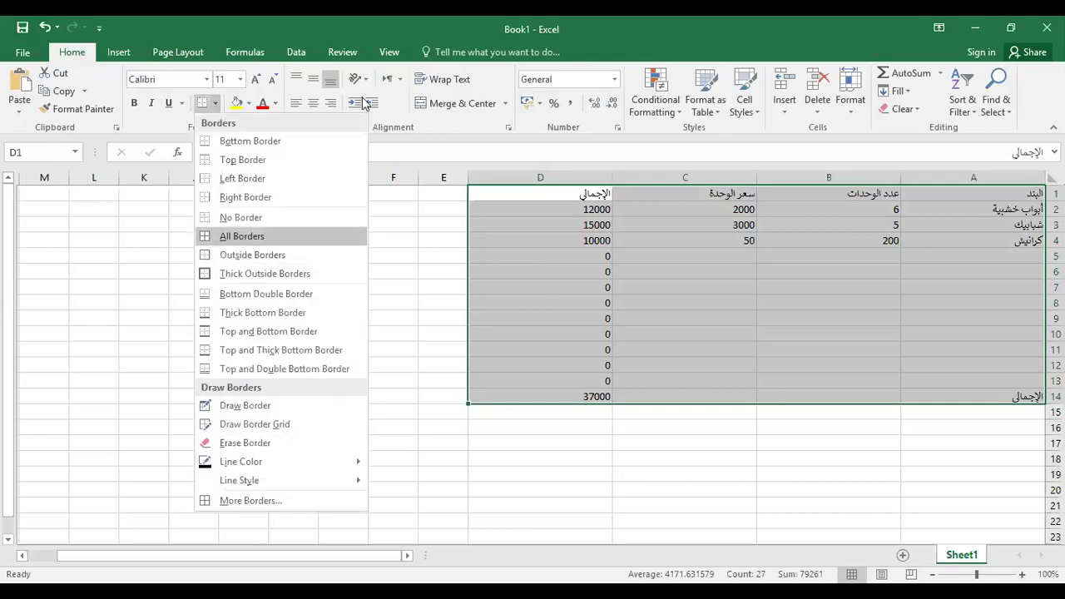
click(235, 236)
Apply Comma Style with no decimal places to the table range A1:D14
click(571, 102)
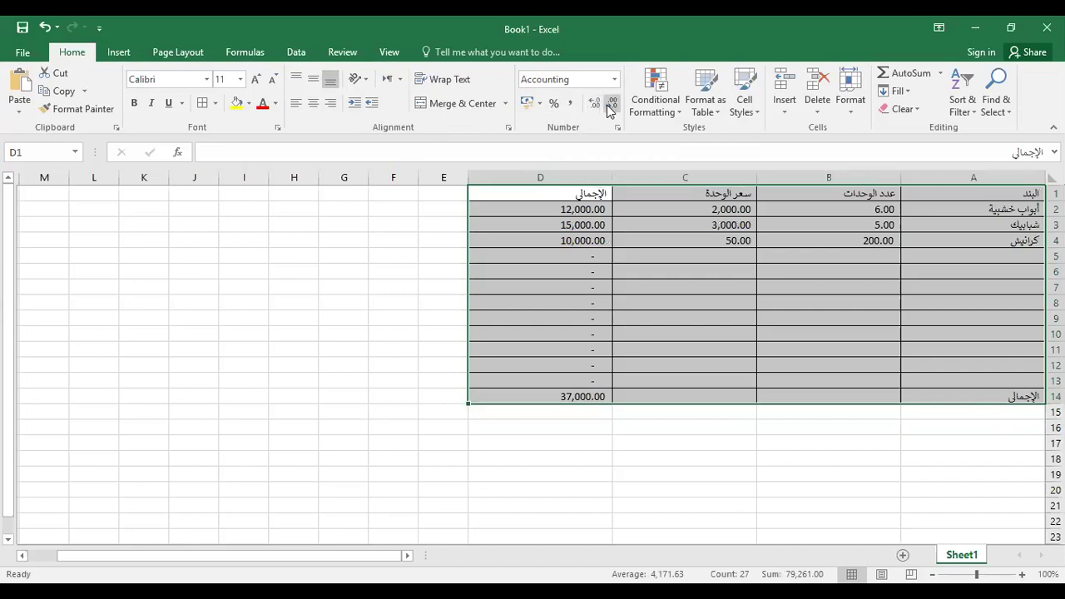
right_click(611, 106)
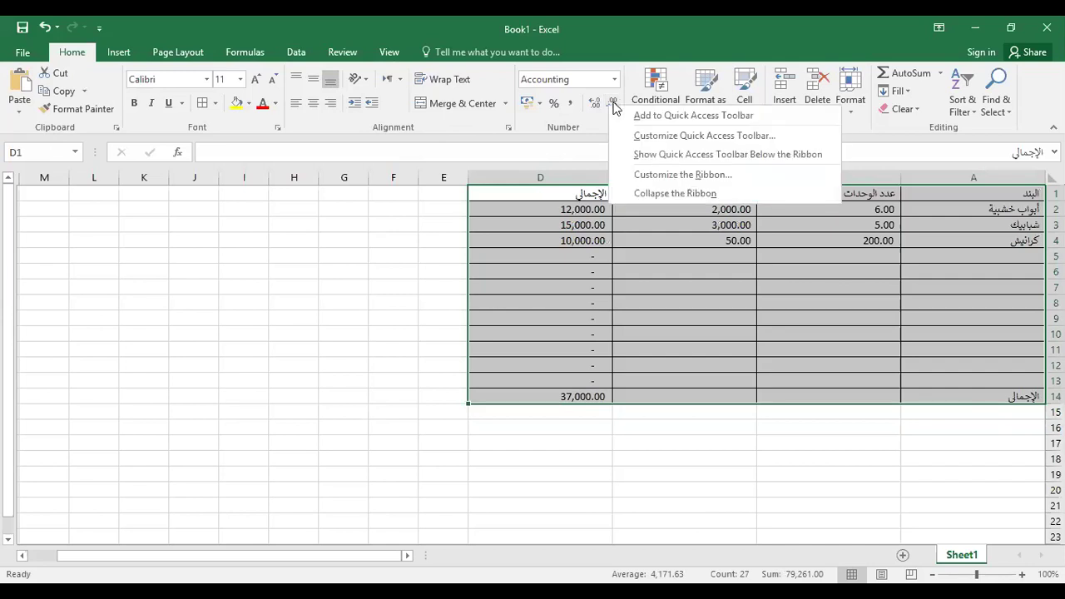
click(612, 106)
click(611, 107)
click(623, 471)
Fill the total row A14:D14 and the header row A1:D1 with yellow
drag(1021, 397, 577, 397)
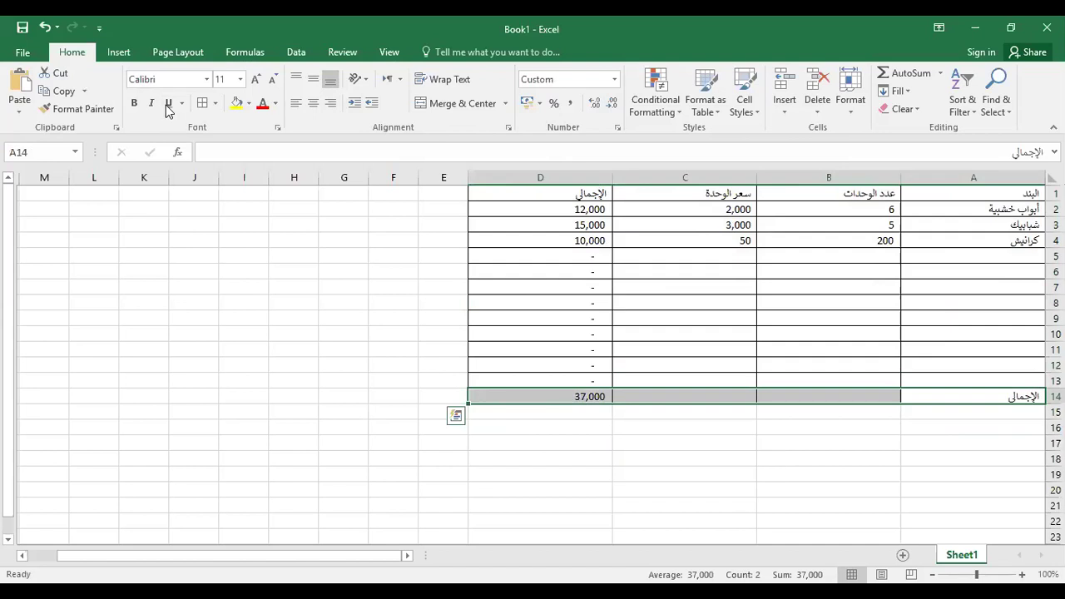
click(236, 103)
drag(513, 194, 946, 203)
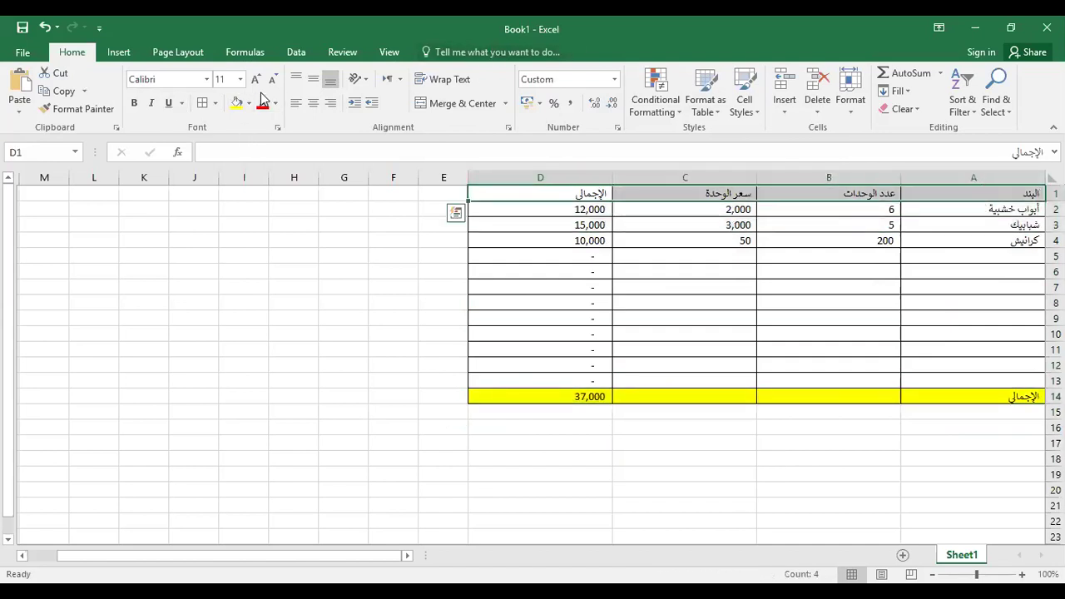
click(236, 103)
click(397, 316)
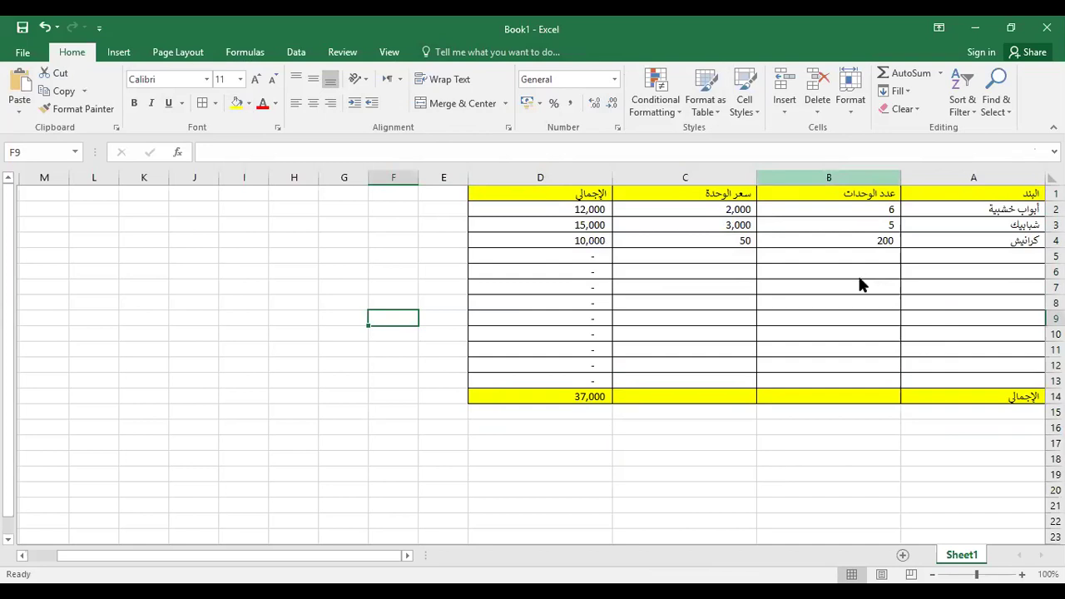
Insert a new column before the unit-count column B and give it the header الوحدة in B1
right_click(834, 177)
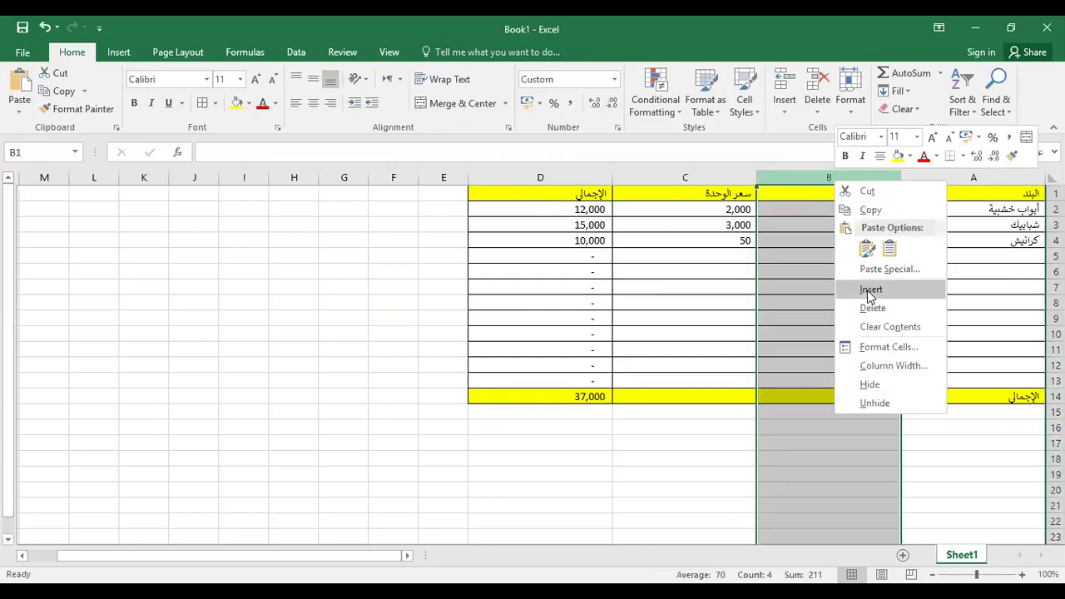
click(870, 290)
text(الوحدة)
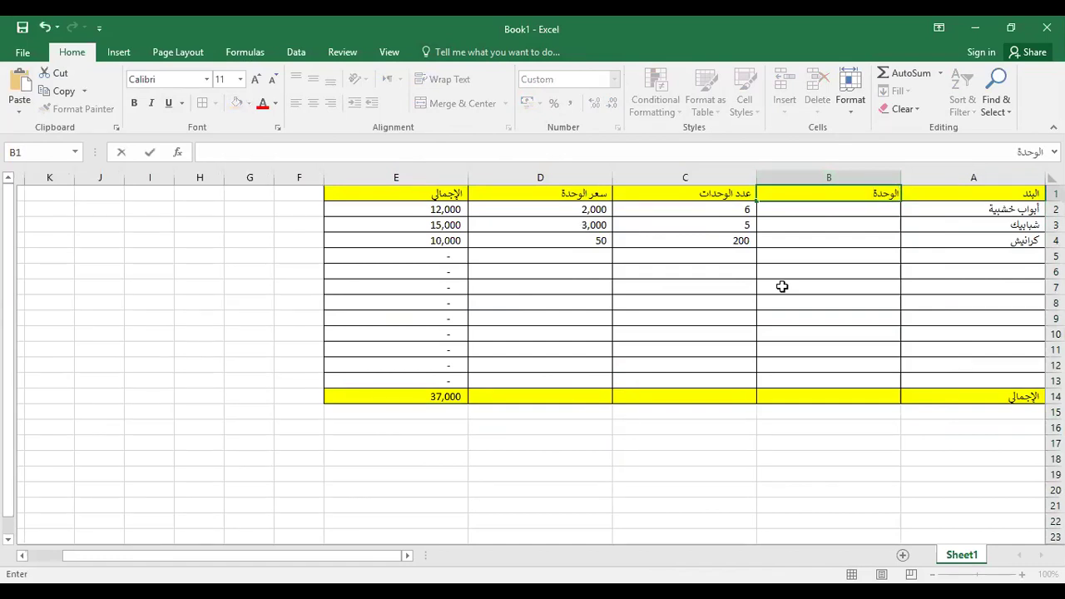
key(Return)
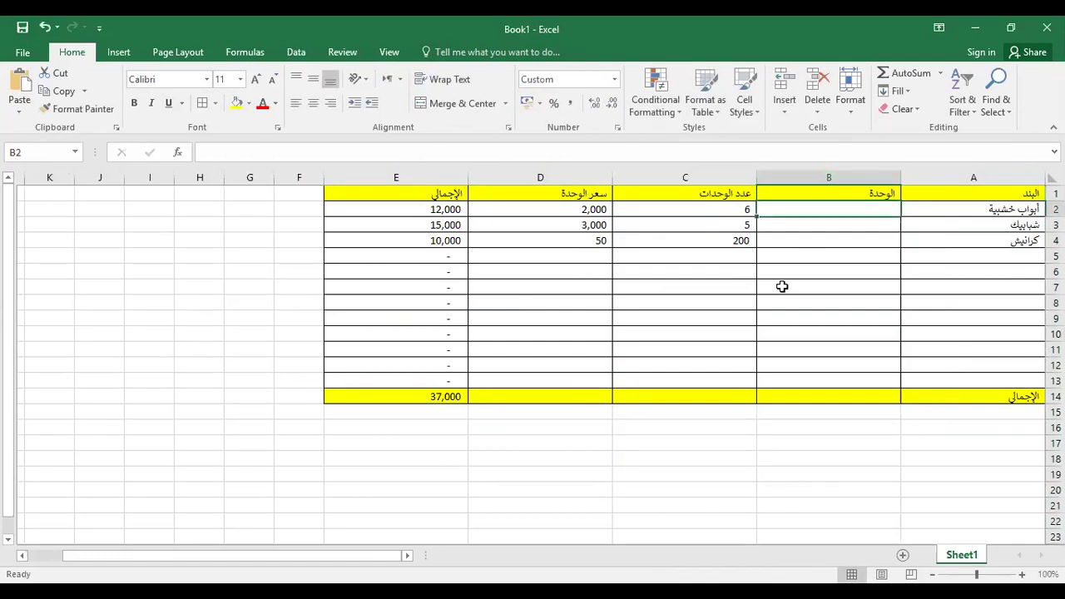
Fill in the measuring units: قطعة in B2 and B3, and متر طولى in B4
text(قطع)
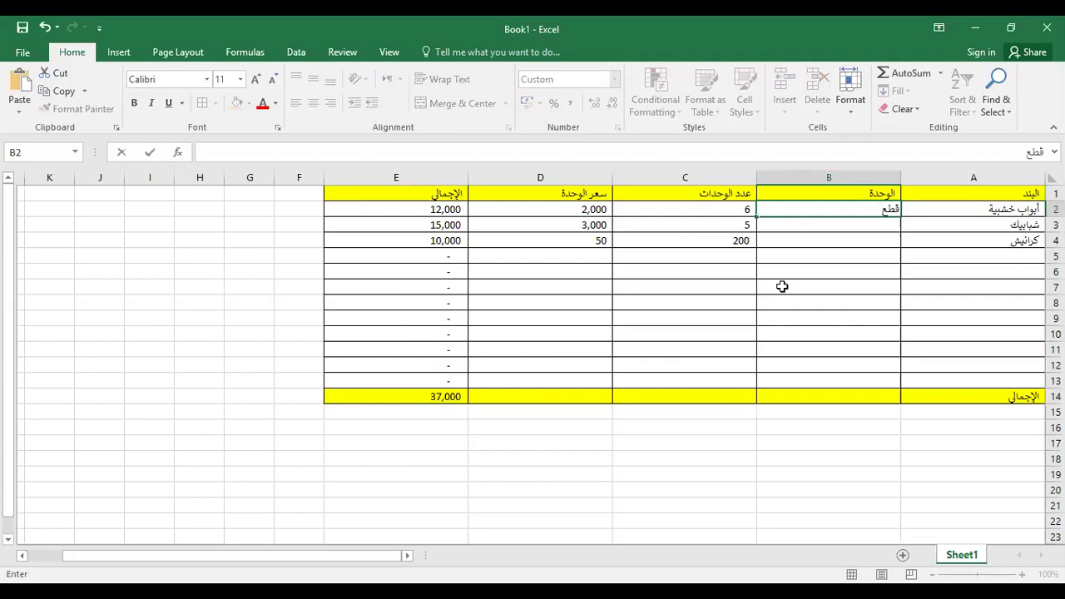
key(ctrl+Return)
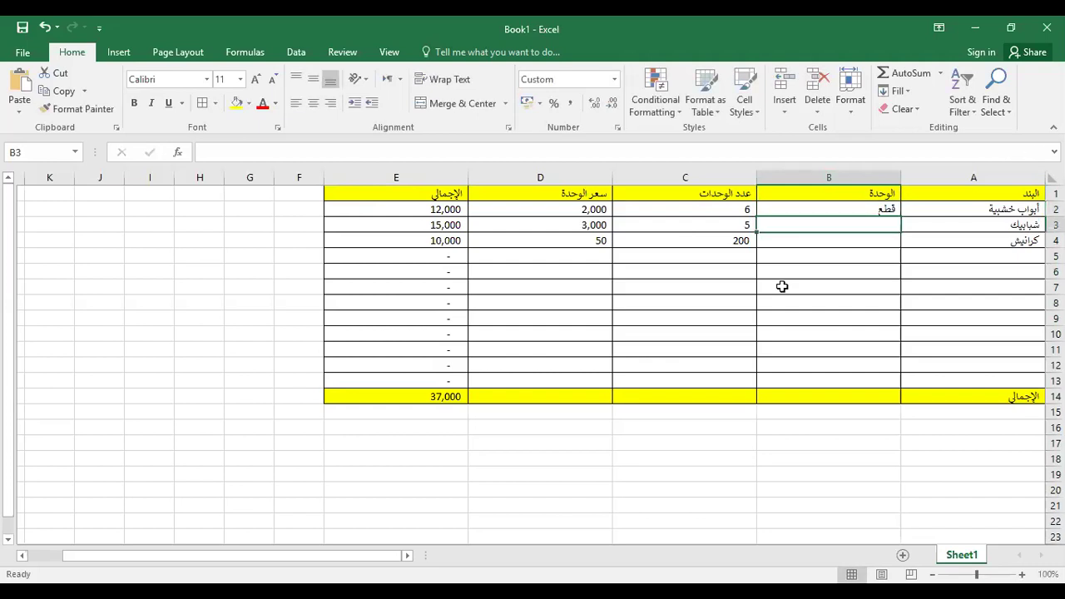
key(F2)
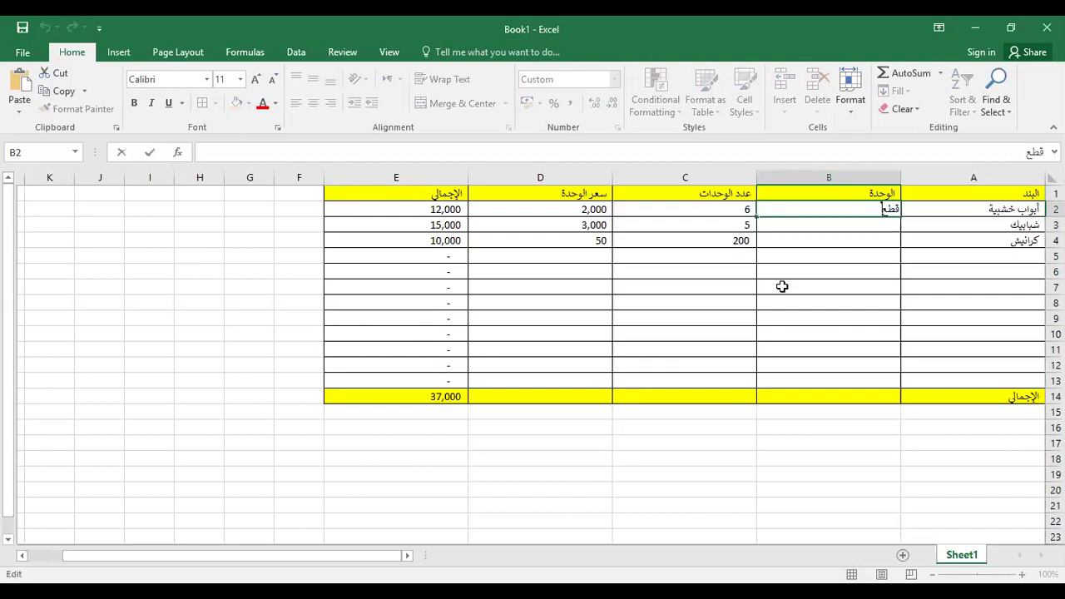
text(ة)
key(Return)
text(ق)
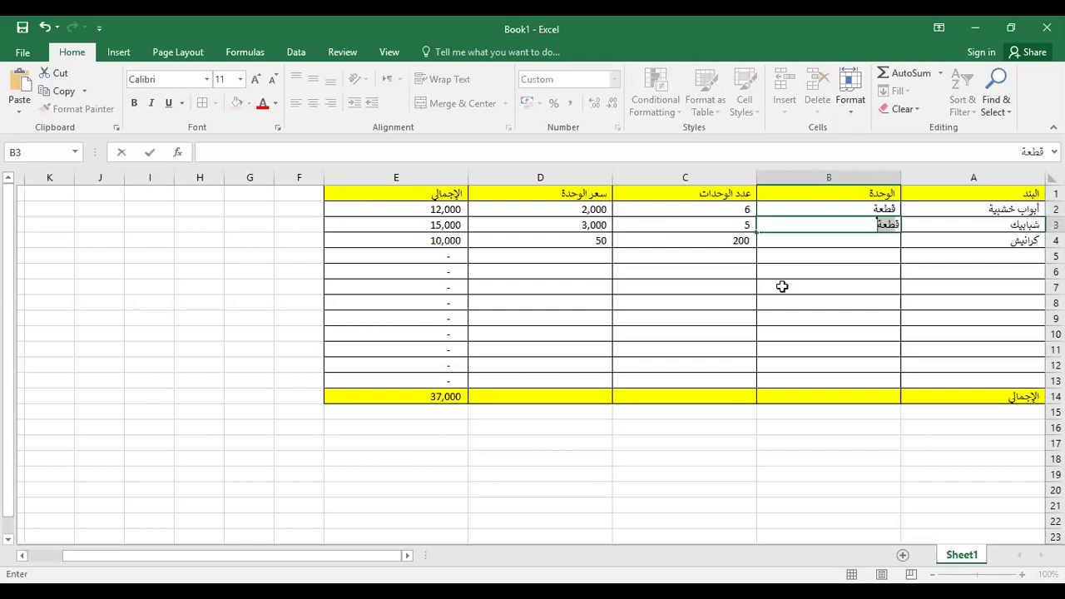
text(طعة)
key(Return)
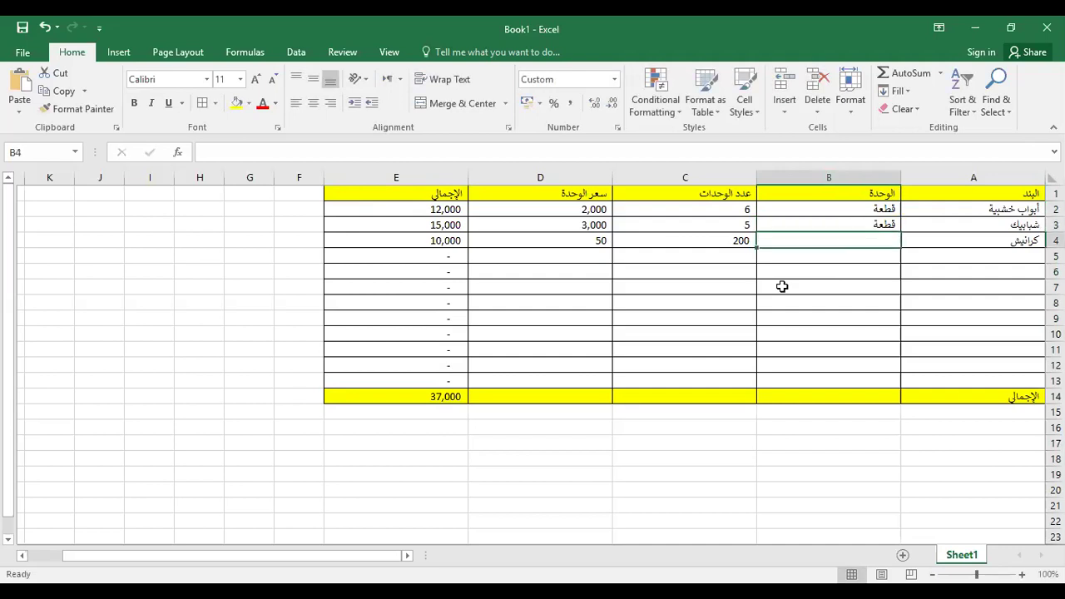
text(متر طو)
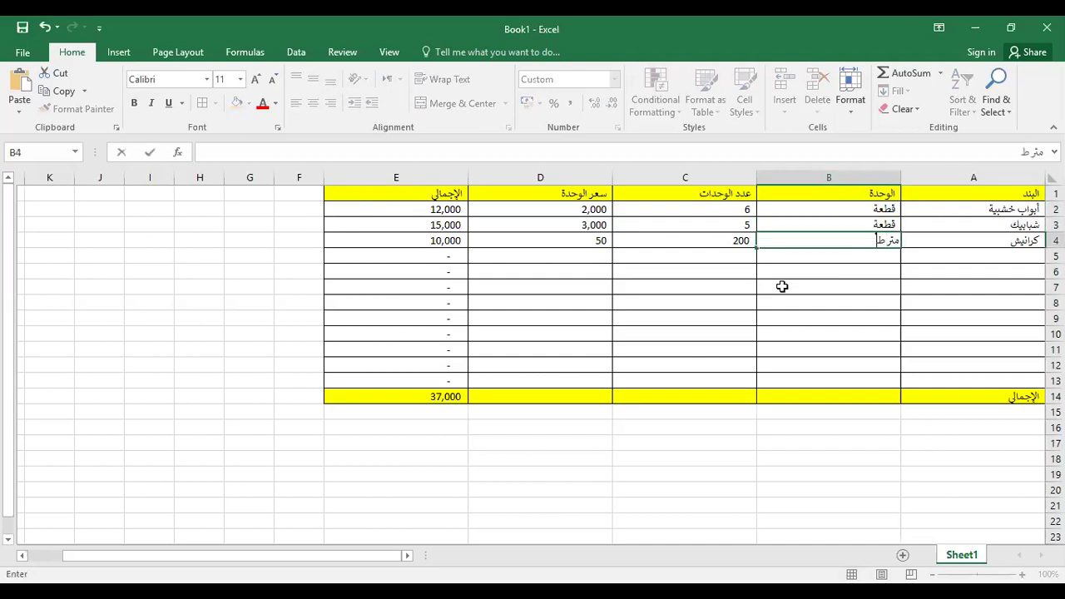
text(لى)
key(Return)
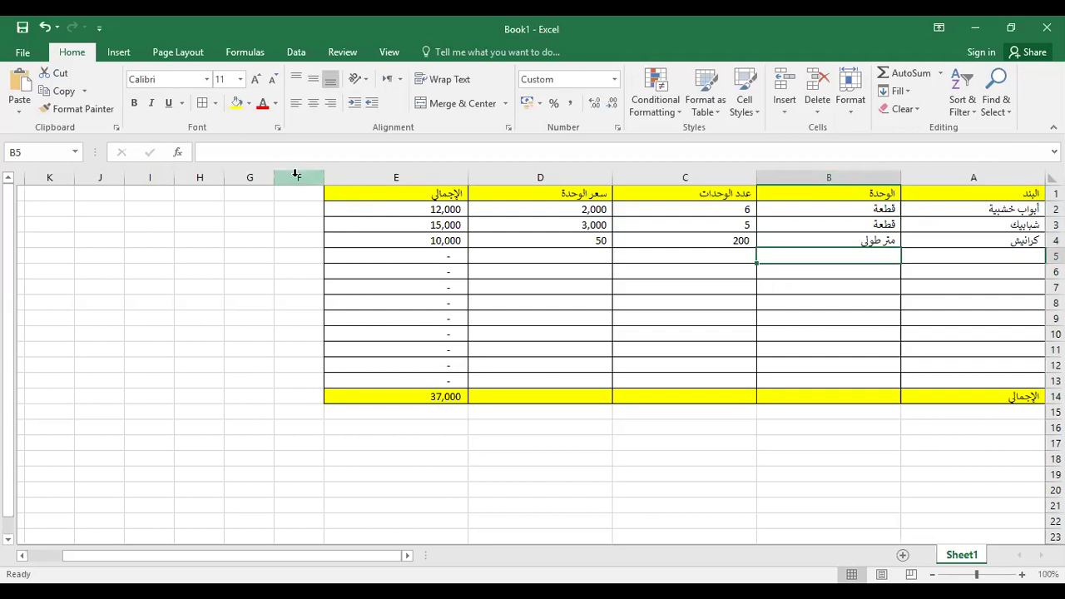
Review the unit count and unit price cells and the grand total formula in E14
click(295, 177)
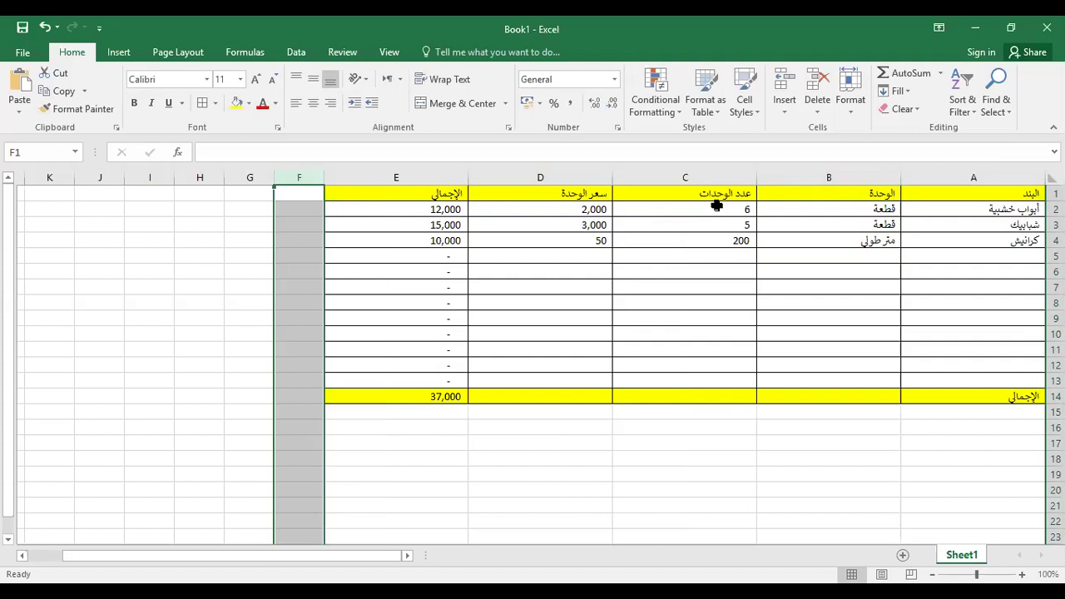
click(657, 224)
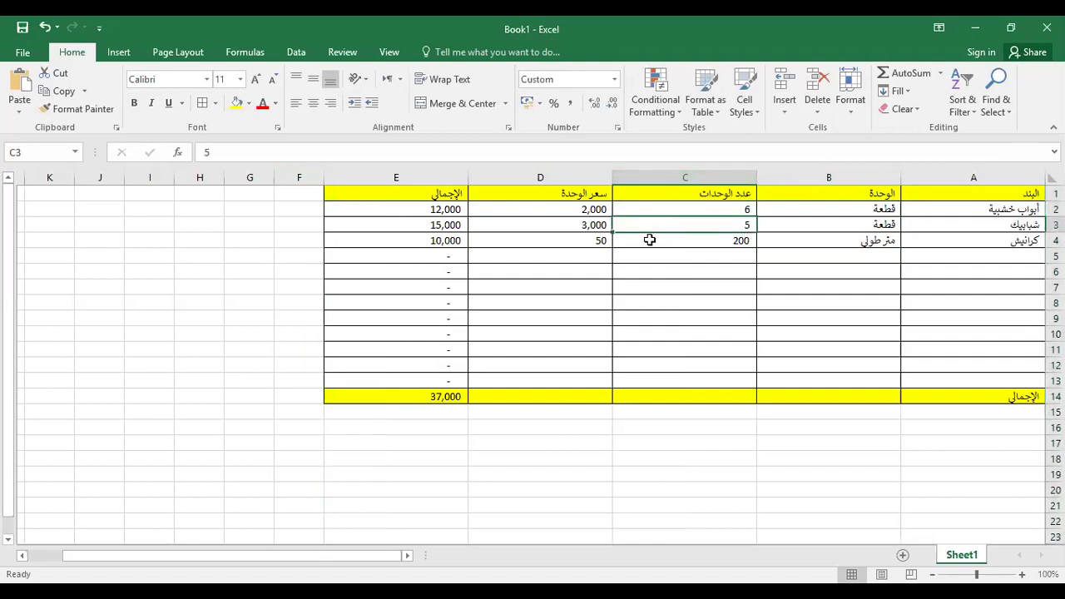
click(643, 254)
click(647, 208)
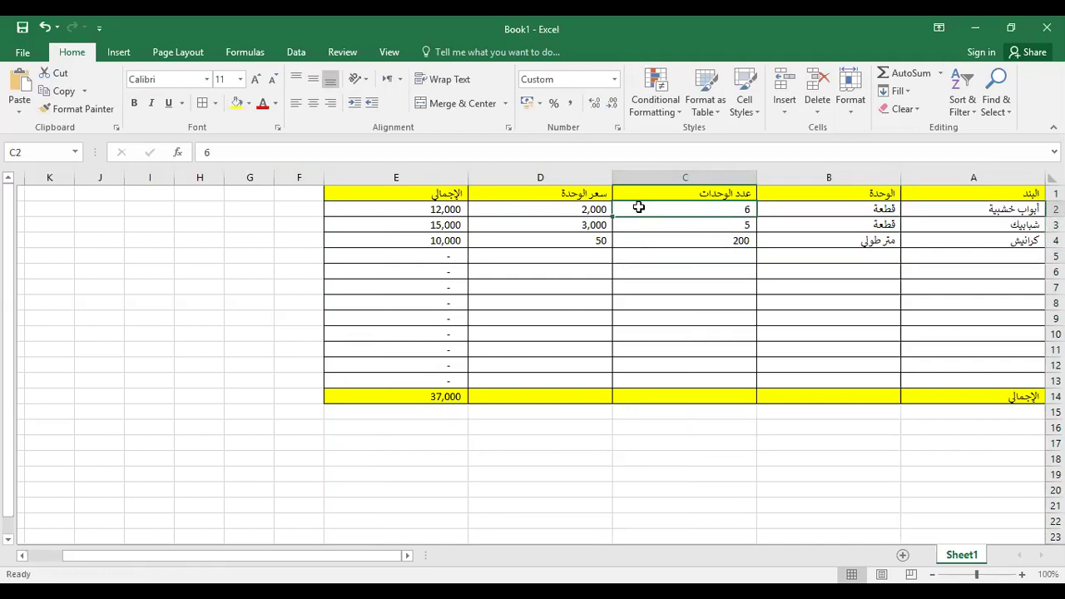
click(592, 210)
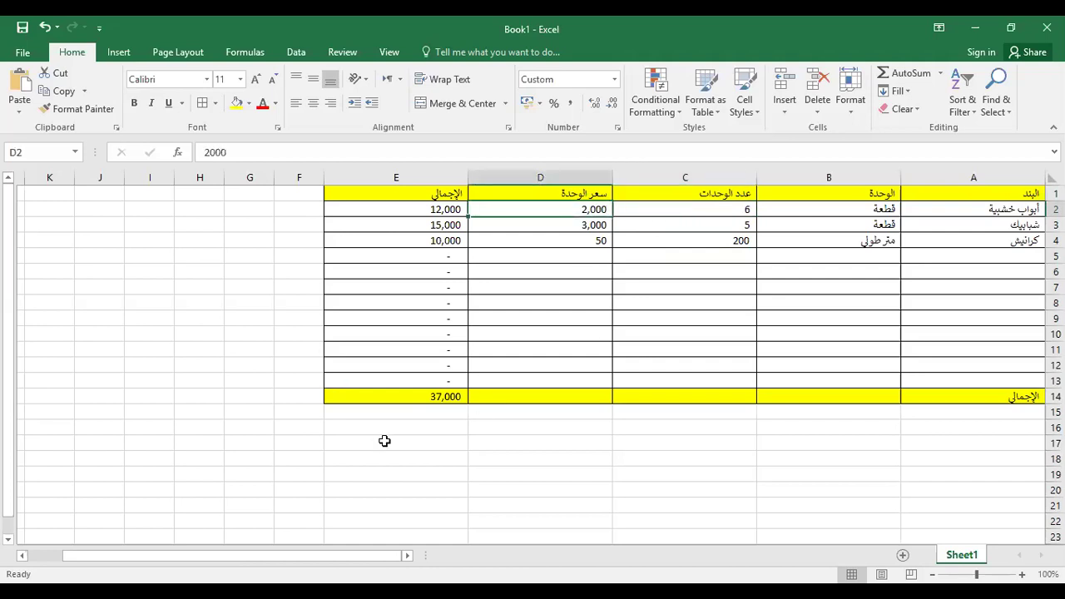
click(447, 397)
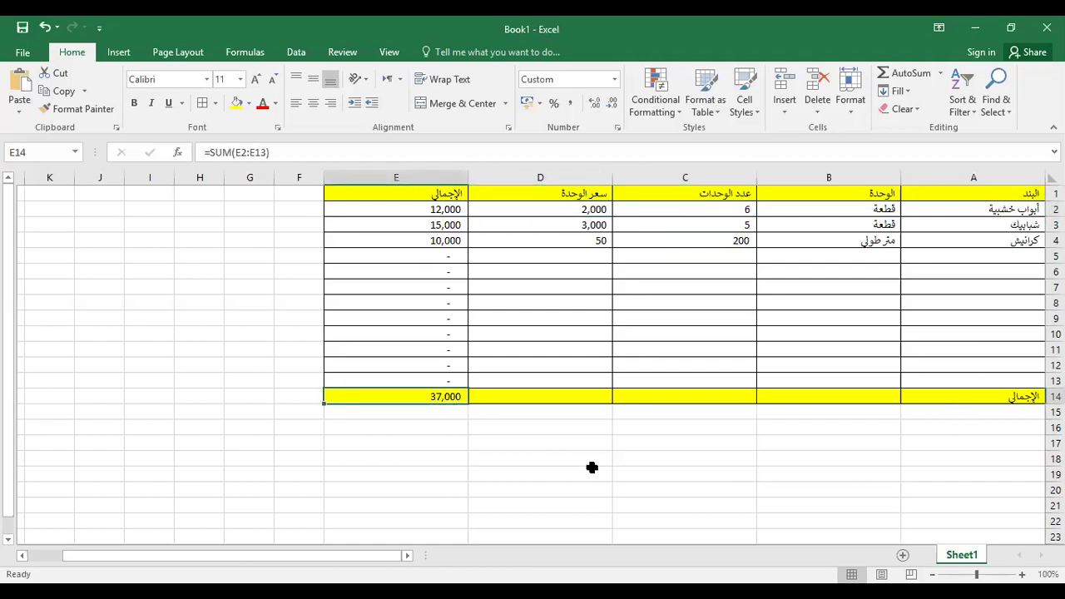
click(426, 430)
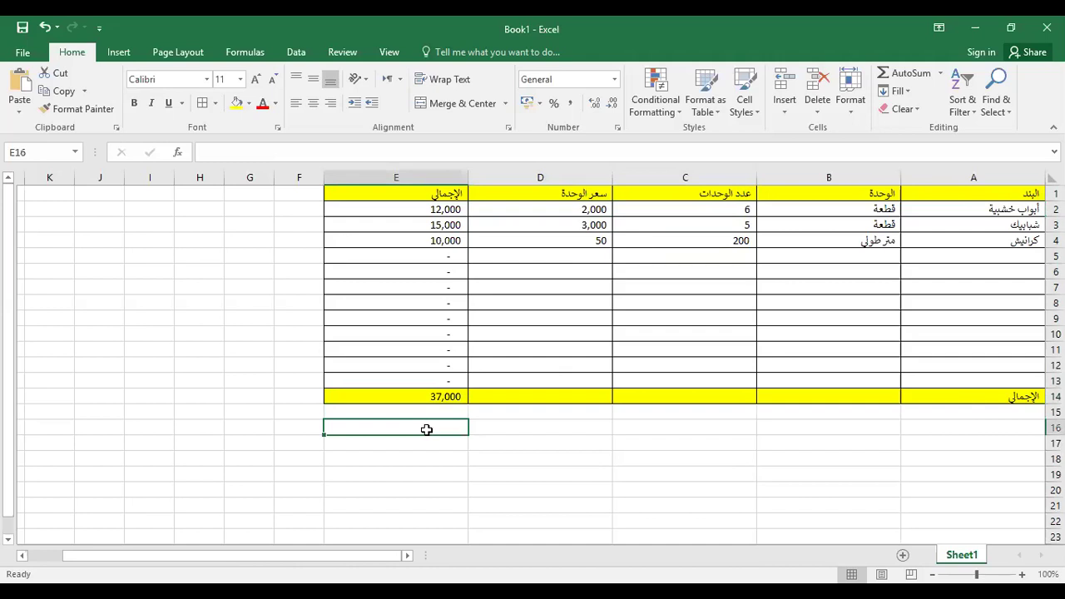
Enter the item مصاريف عمومية in A13 with a lump-sum total of 10000 in E13
click(1007, 380)
right_click(1006, 380)
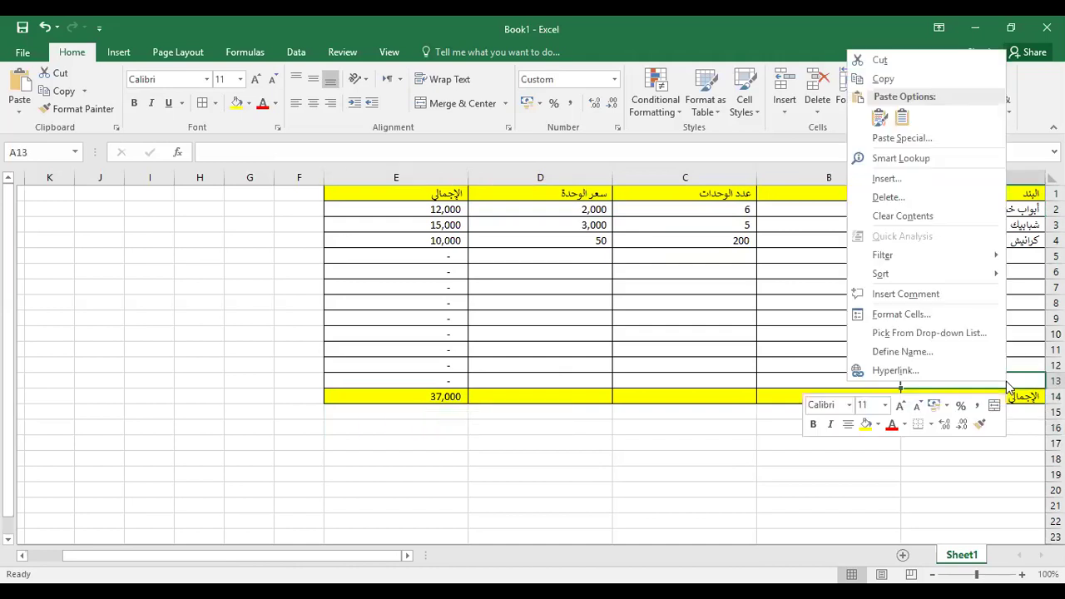
key(l)
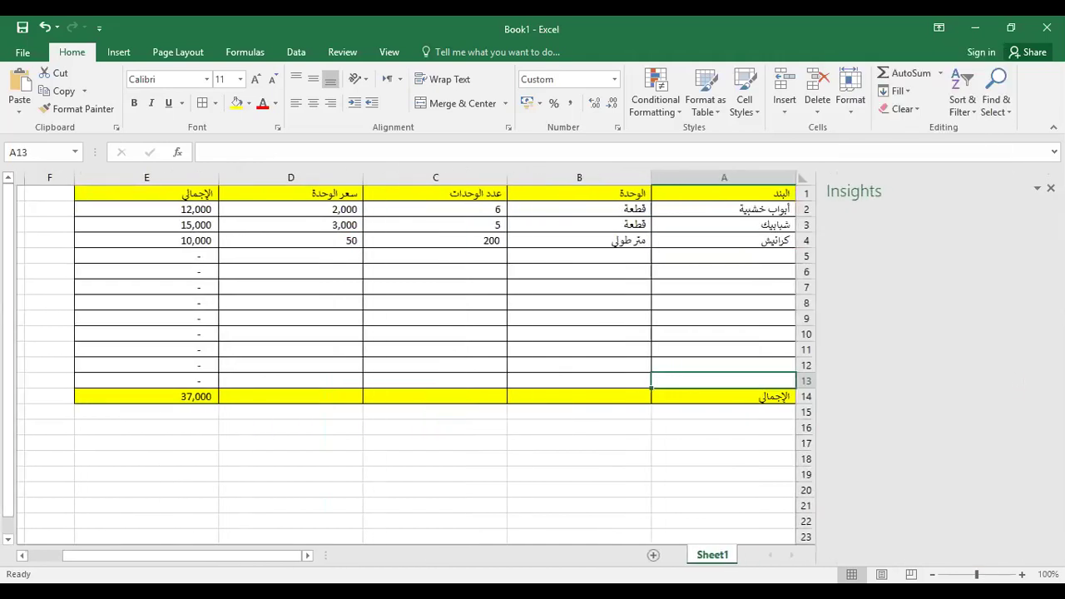
click(1050, 188)
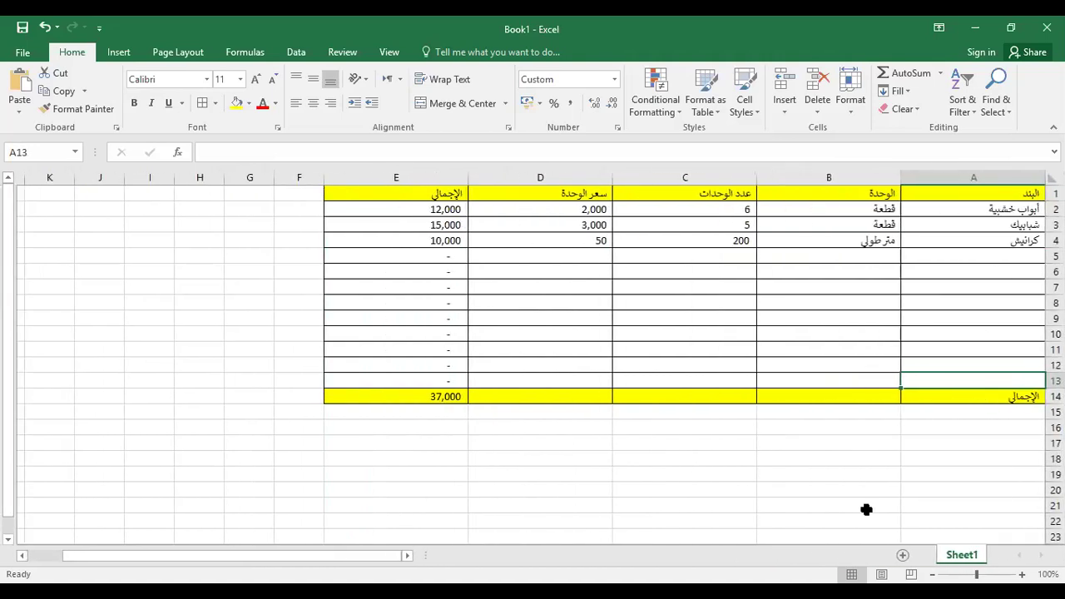
text(مصار)
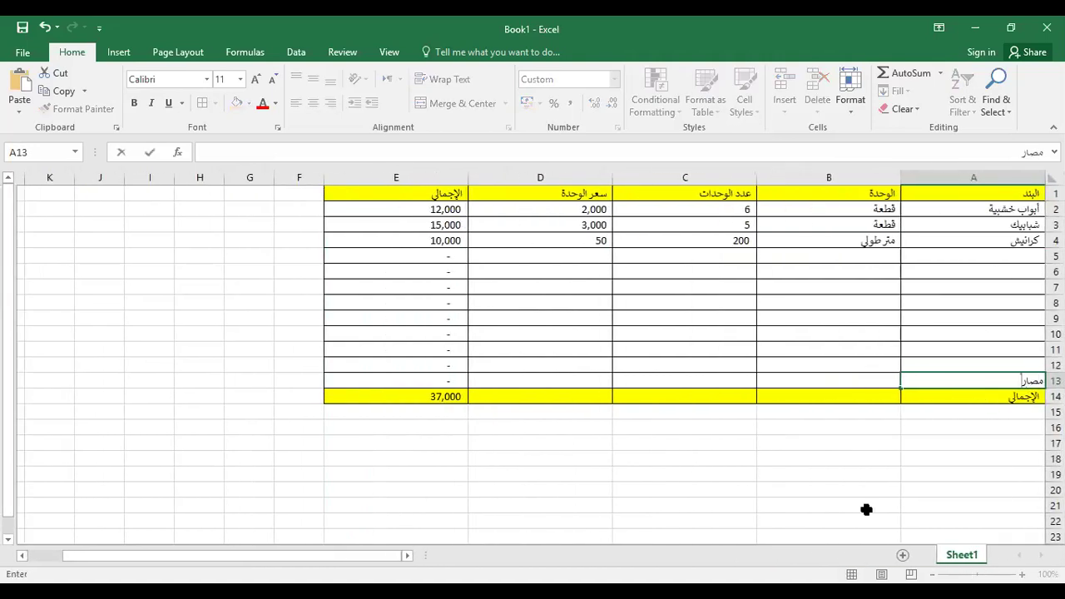
text(يف عمومية)
key(Tab)
key(Tab)
key(Tab)
key(Tab)
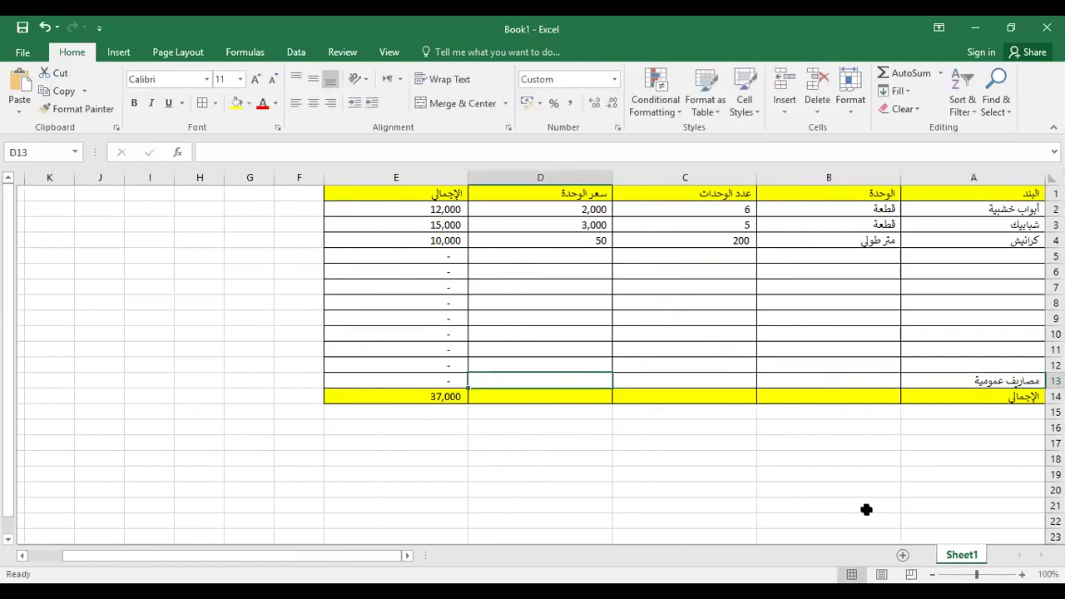
text(10000)
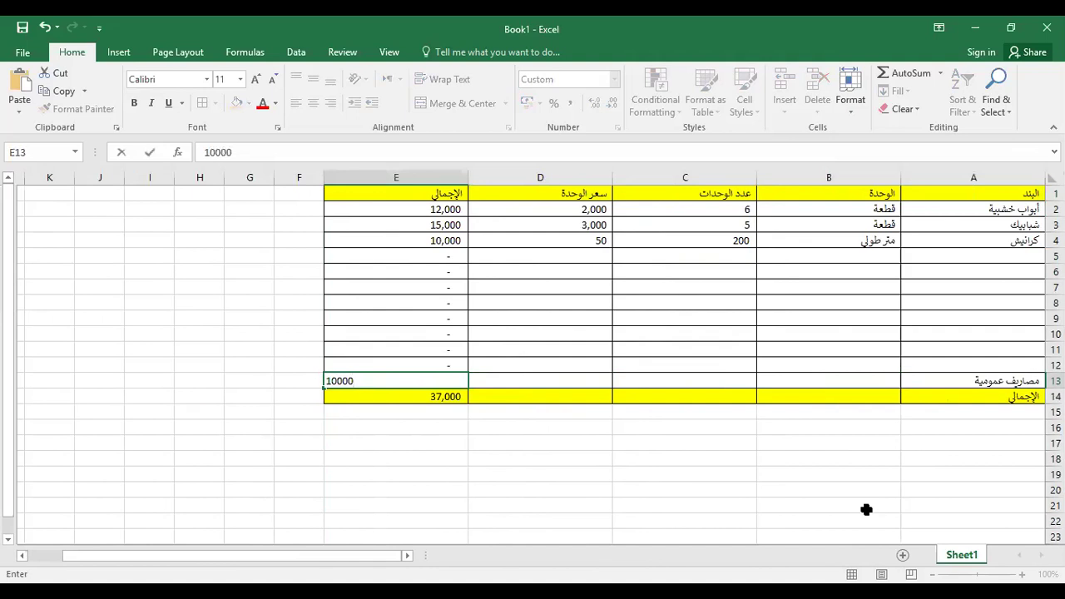
key(Return)
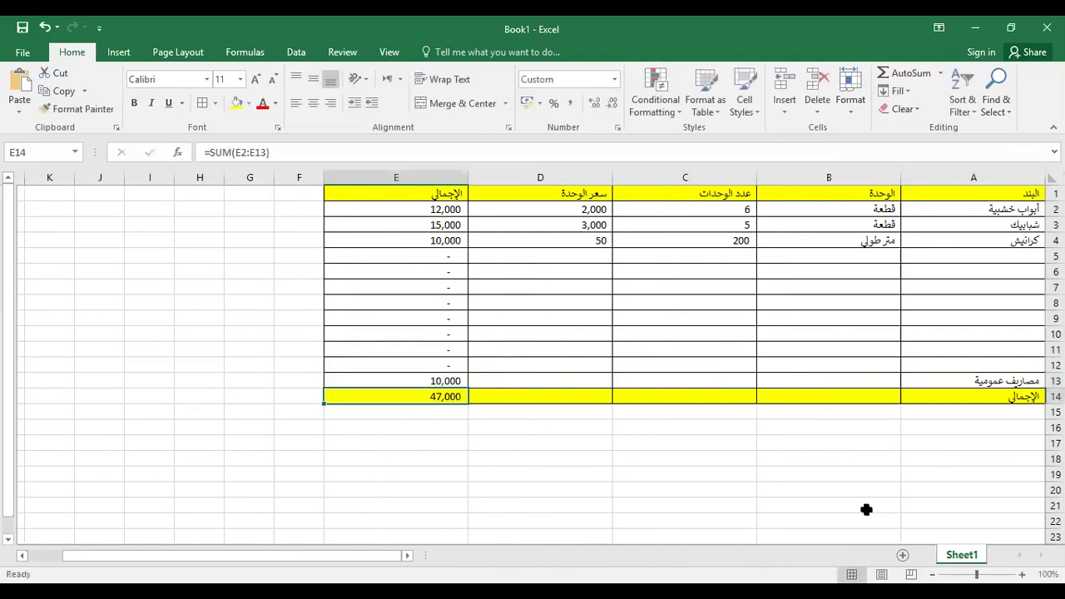
Enter the item تصاريح in A12 with a lump-sum total of 20,000 in E12
click(997, 366)
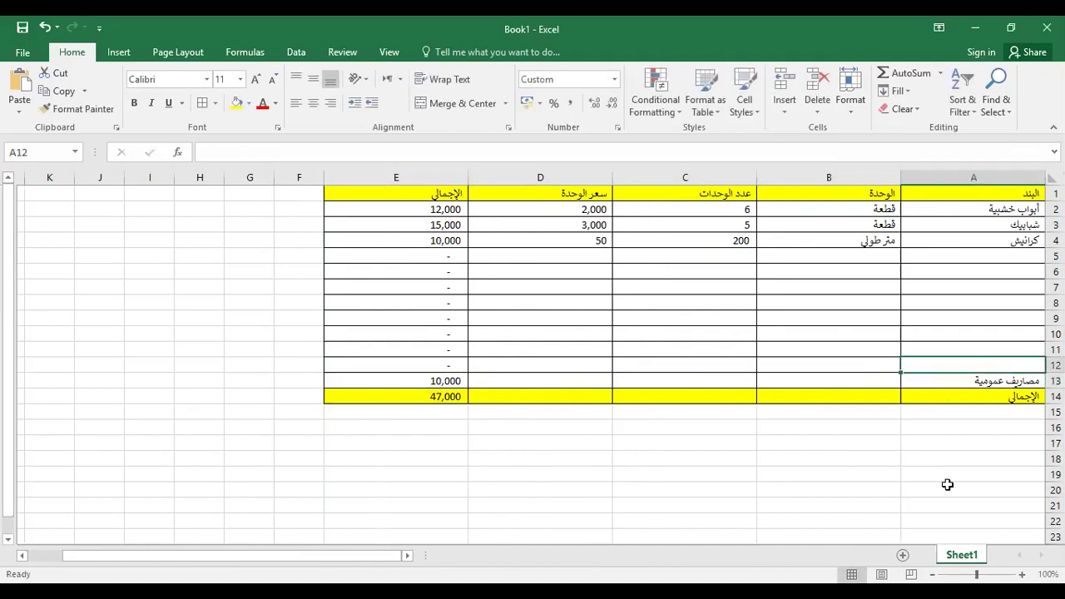
text(تصاريح)
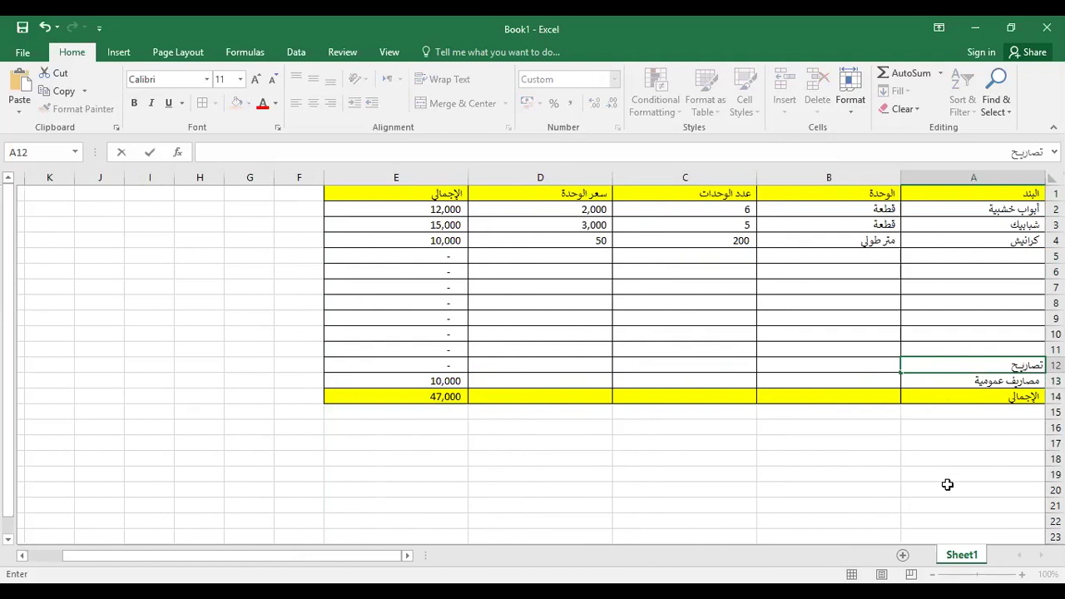
key(Tab)
key(Tab)
key(Tab)
key(Tab)
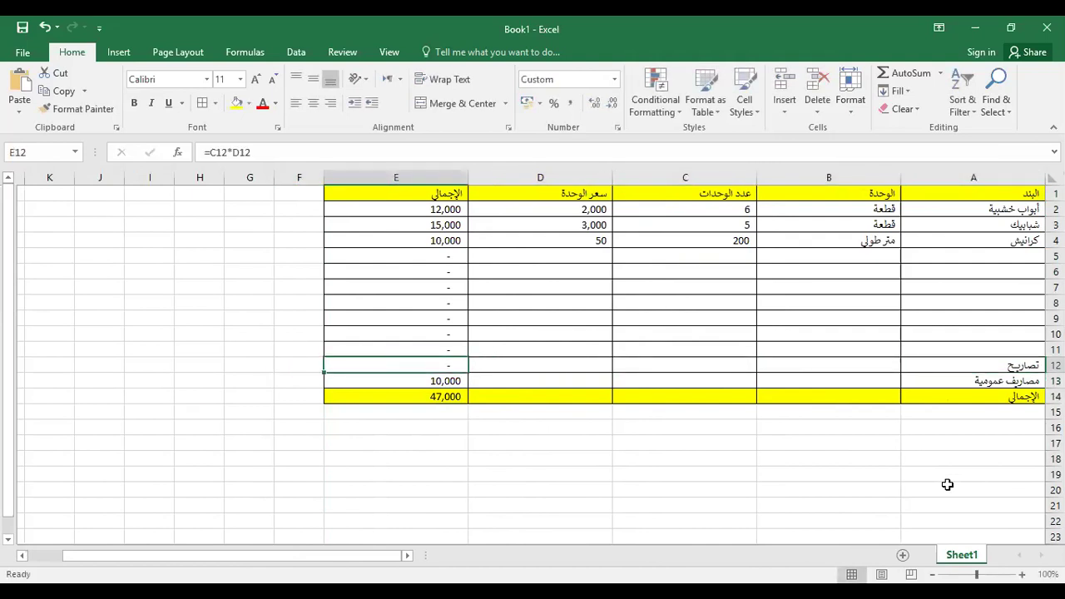
text(20,000)
key(Return)
key(Return)
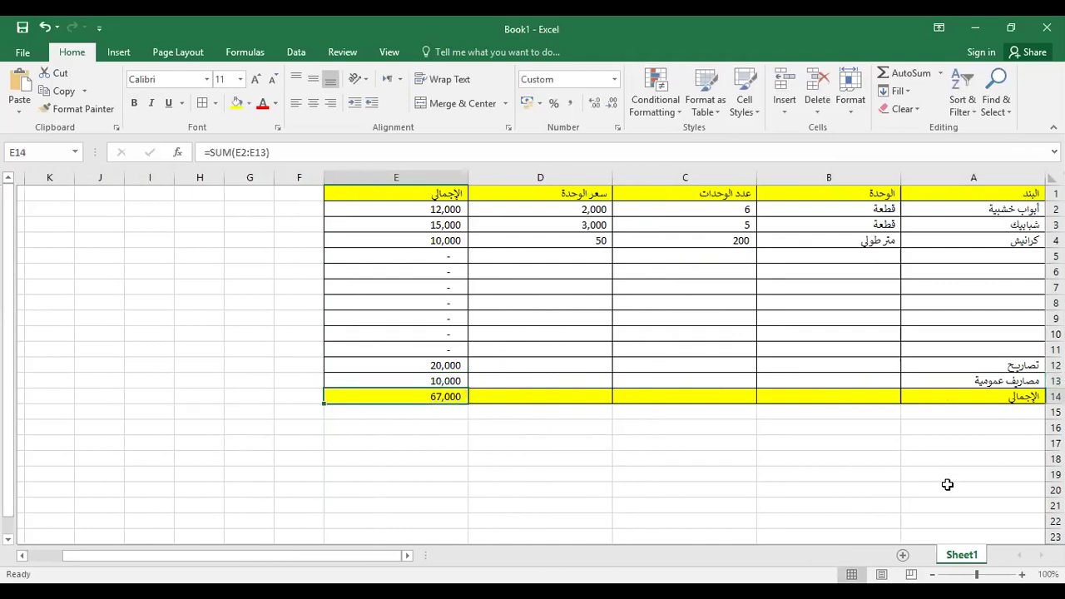
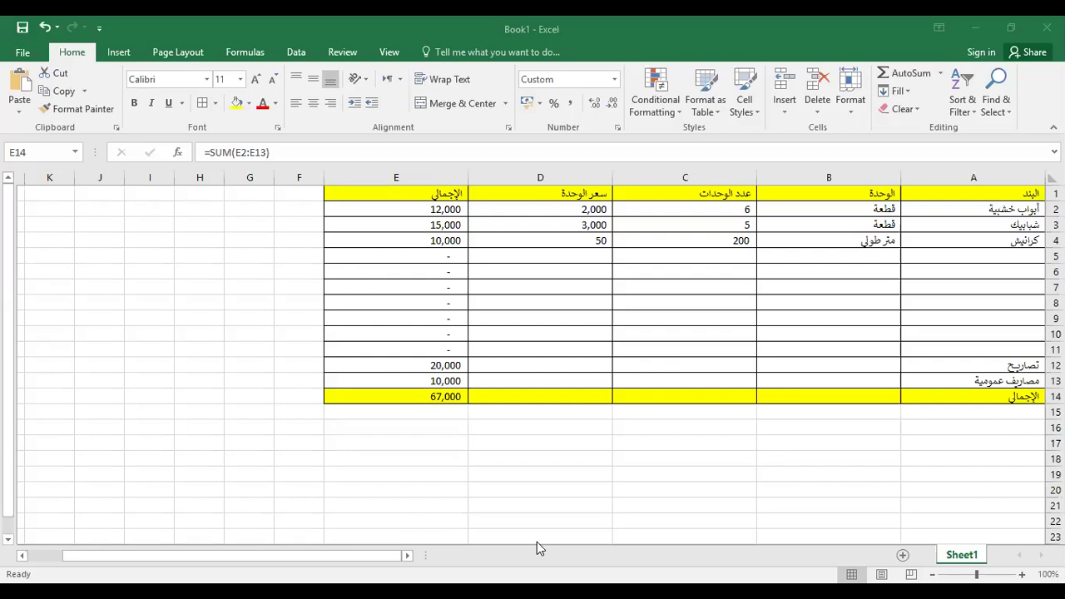
Switch to the apartment finishing plan in Microsoft Project and select the task تأسيس الحوائط
key(alt+Tab)
click(692, 145)
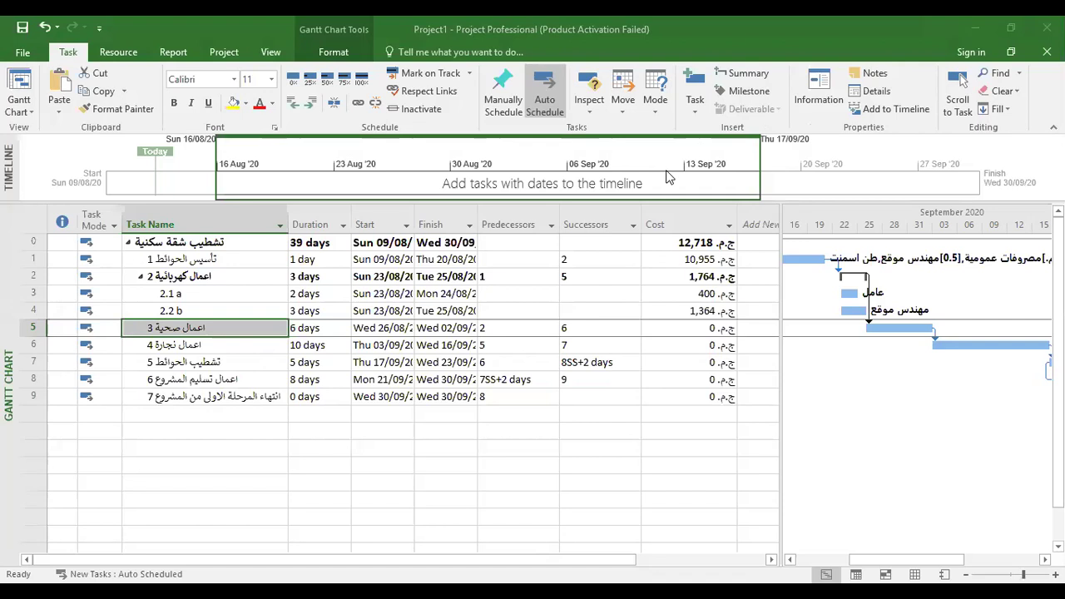
click(18, 107)
click(18, 106)
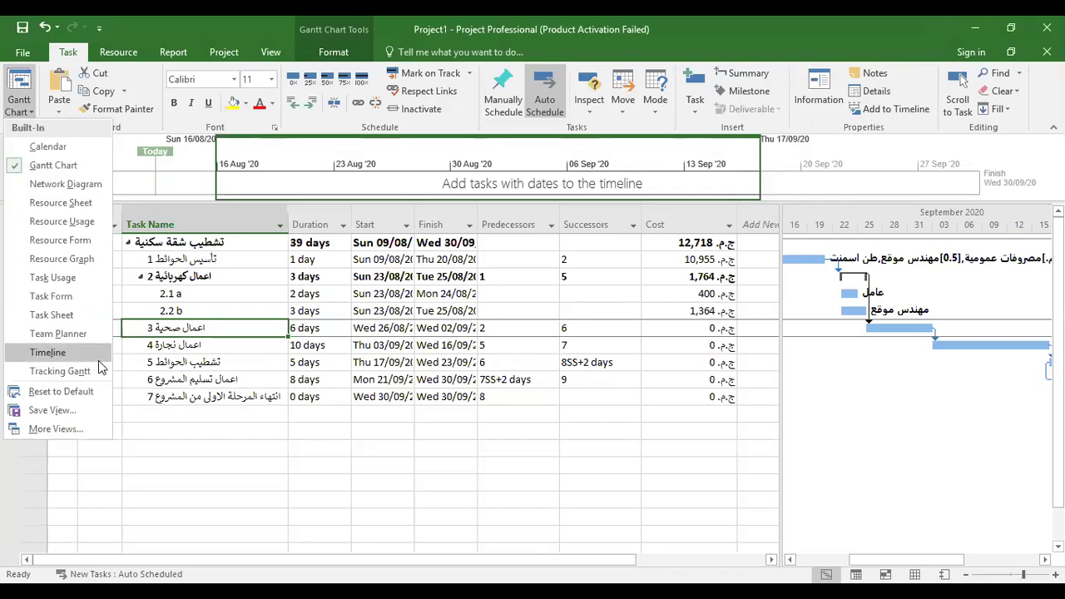
click(194, 260)
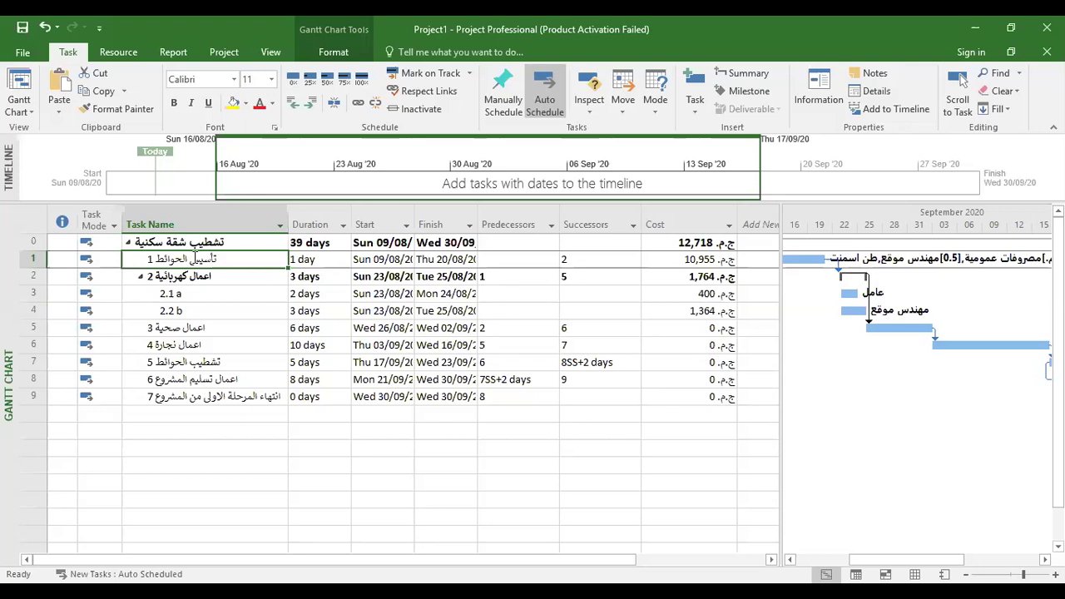
Open the Resource Sheet and add two people by first name as resources in rows 7 and 8
click(23, 117)
click(51, 206)
click(108, 326)
text(احمد)
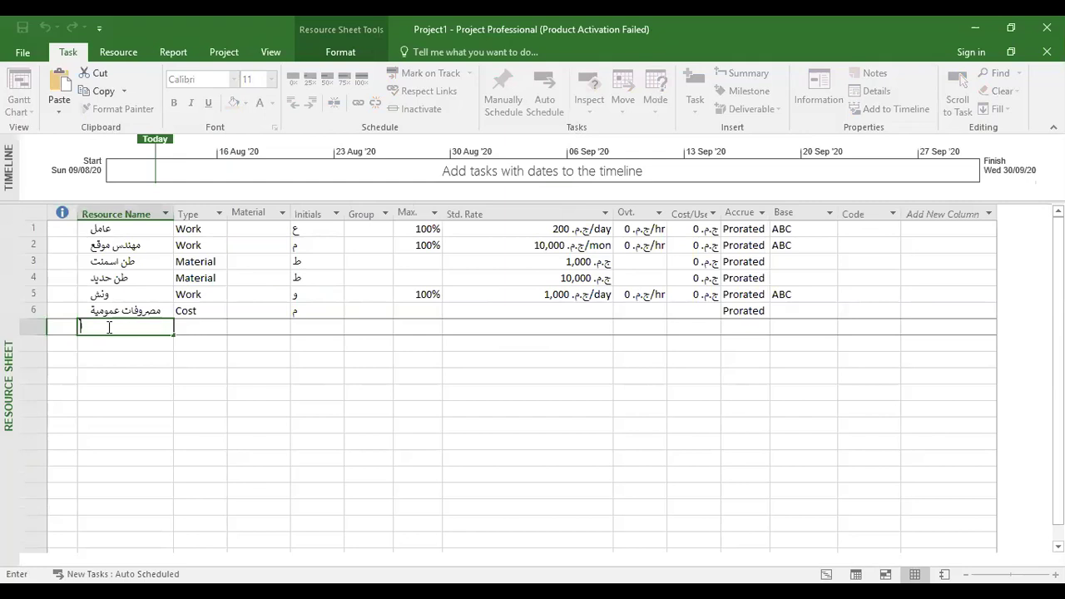
key(Return)
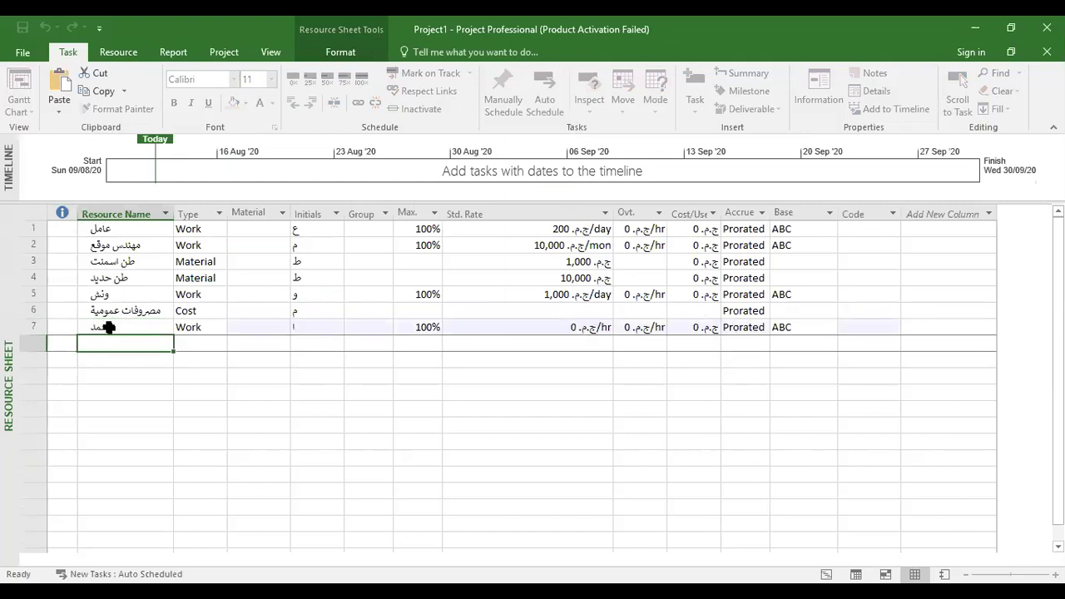
text(محمد)
key(Up)
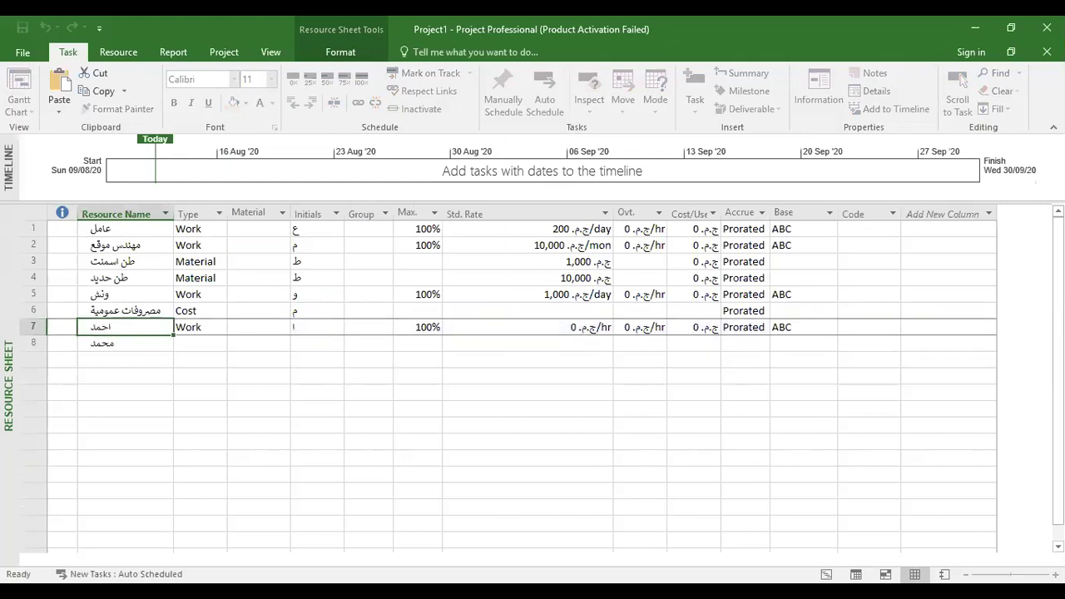
Try to set the standard rate of the resource in row 7 to 150 per day, written as 150/D
key(Right)
key(Right)
key(Right)
key(Right)
key(Right)
key(Right)
key(Right)
key(Left)
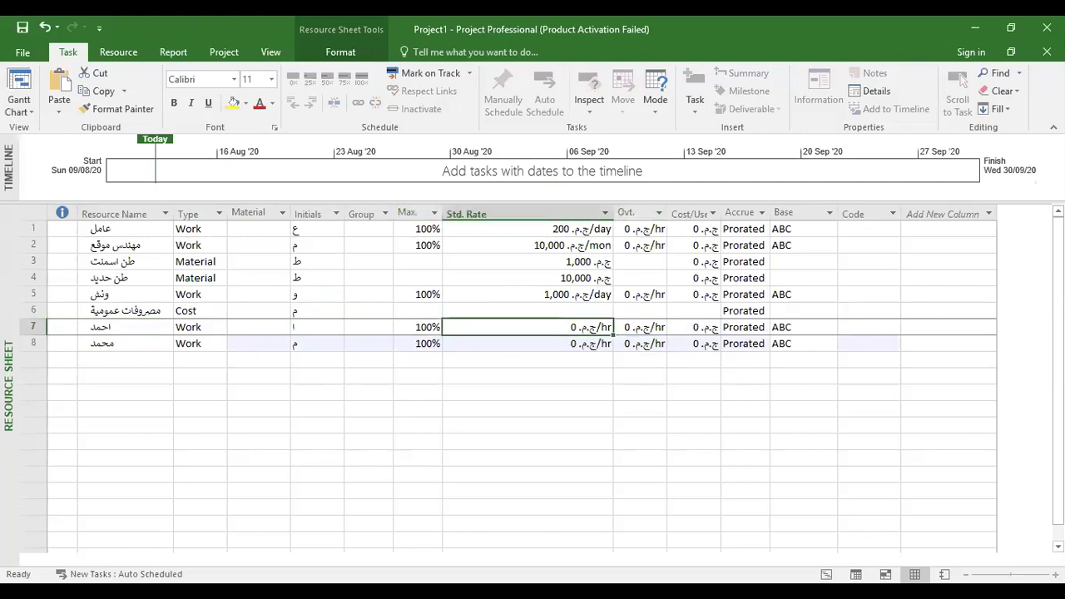
text(150ظ)
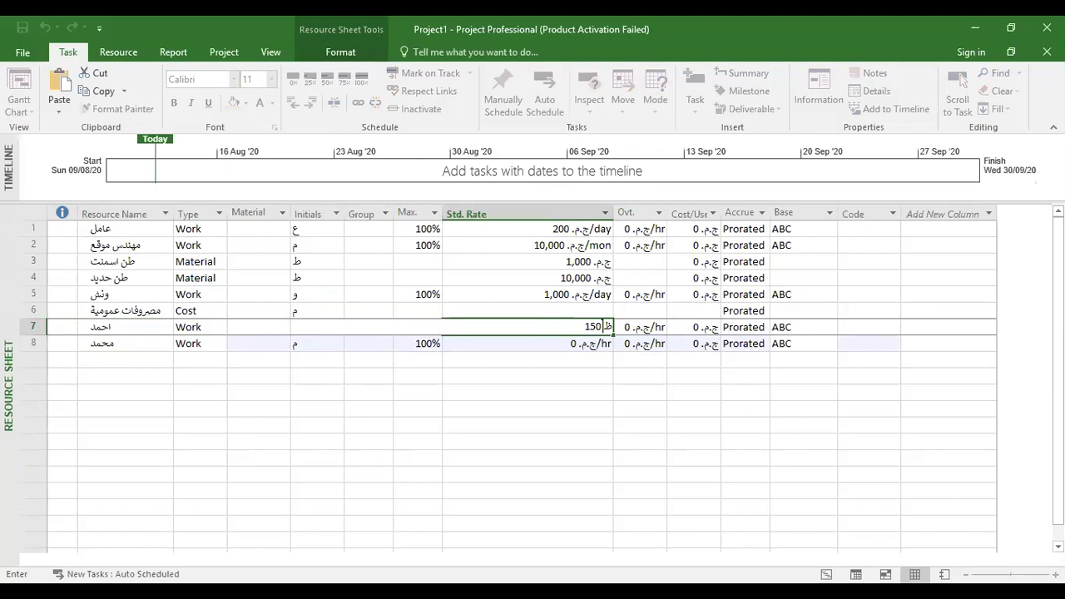
key(BackSpace)
text(/)
key(Escape)
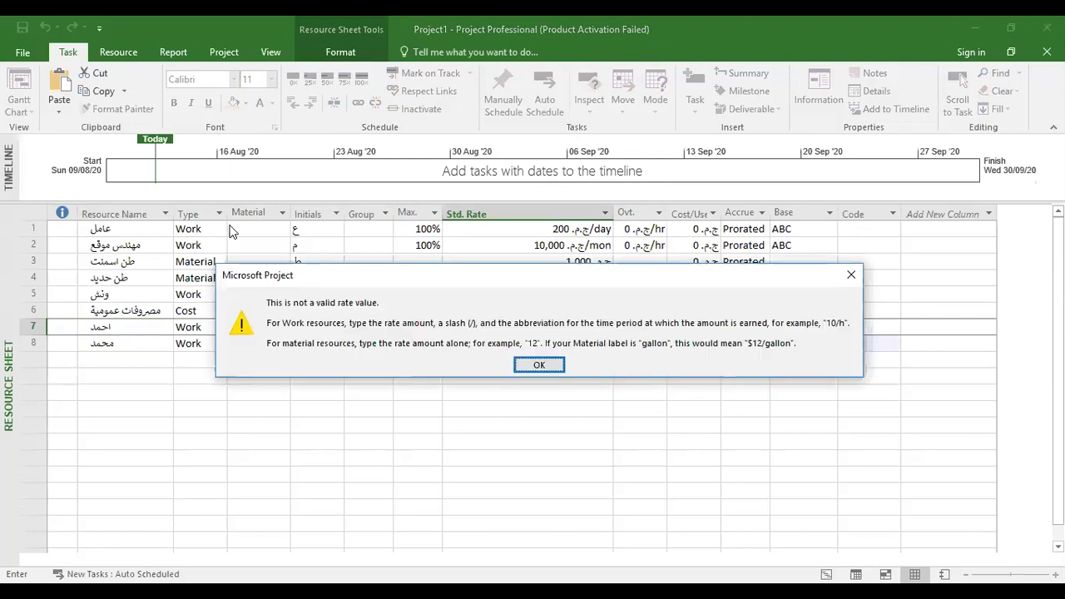
click(542, 364)
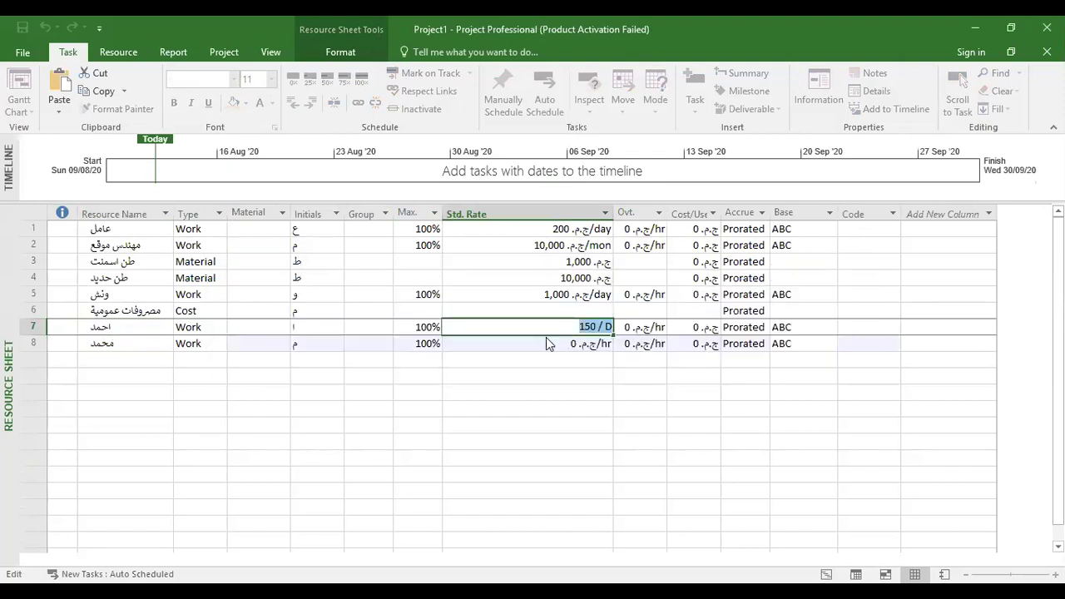
click(546, 340)
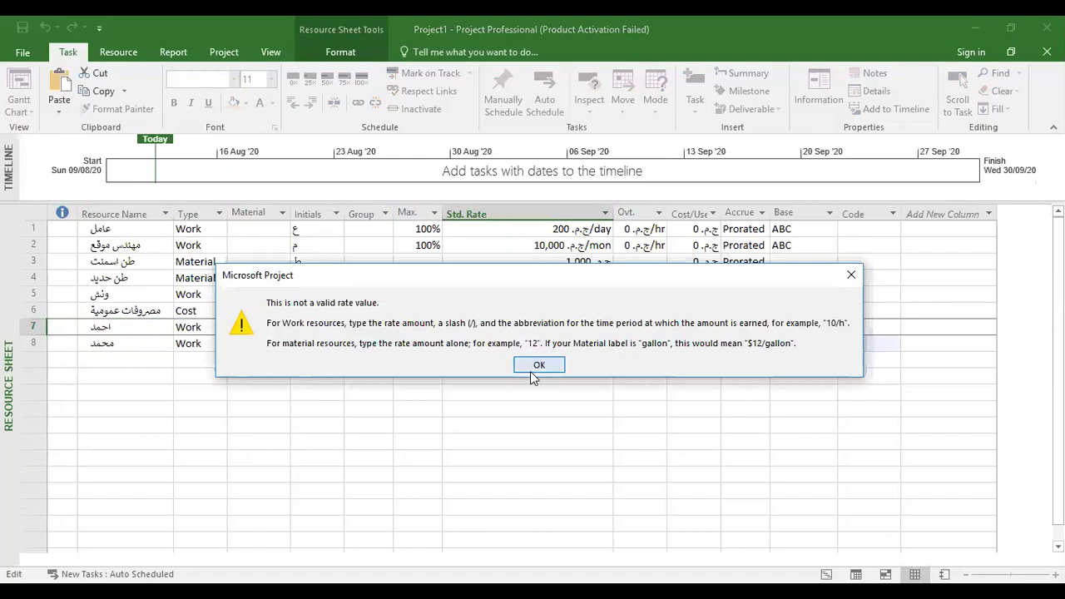
click(530, 368)
key(BackSpace)
text(150/D)
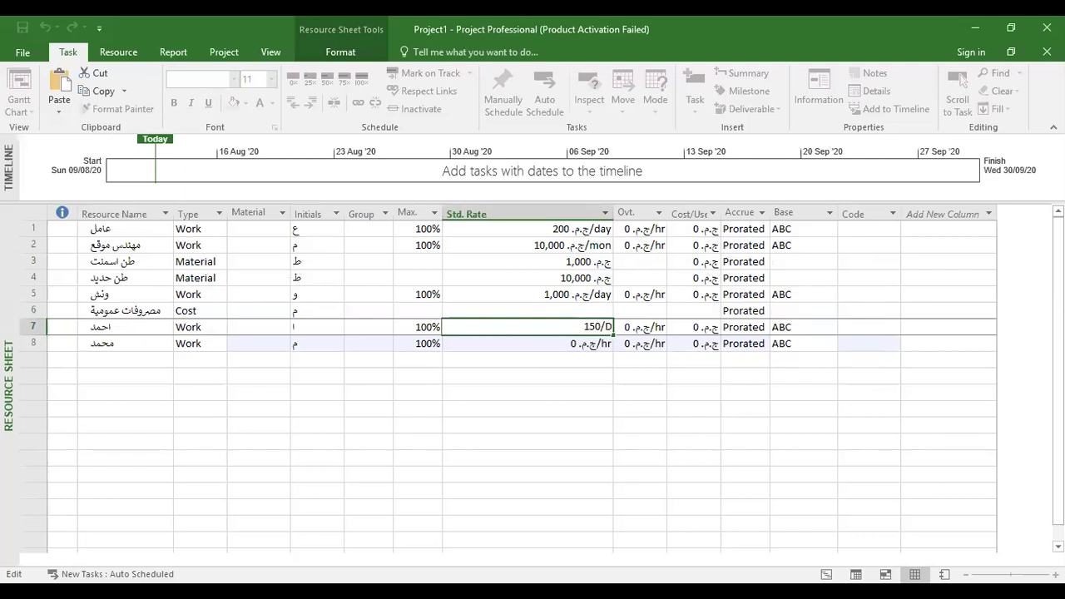
key(Escape)
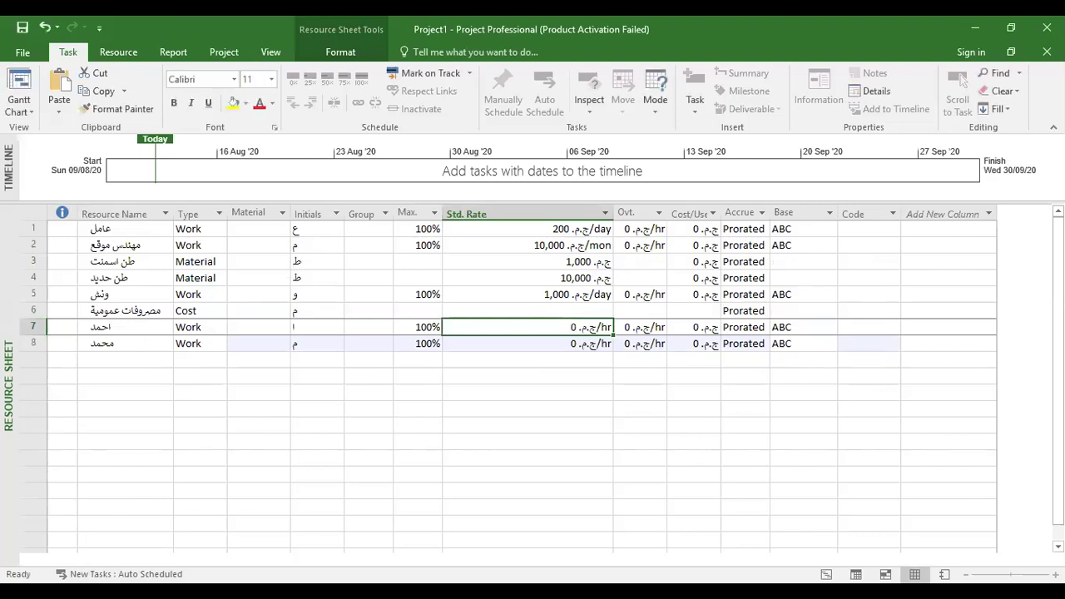
Set the standard rates of the two new people to 150/d in row 7 and 220/d in row 8
text(1)
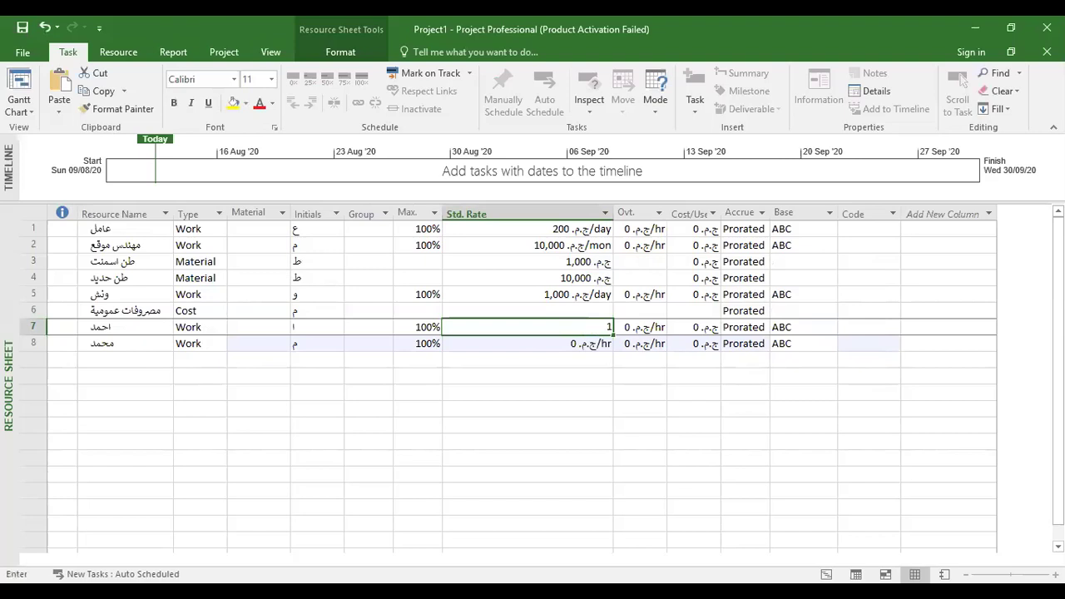
text(50/d)
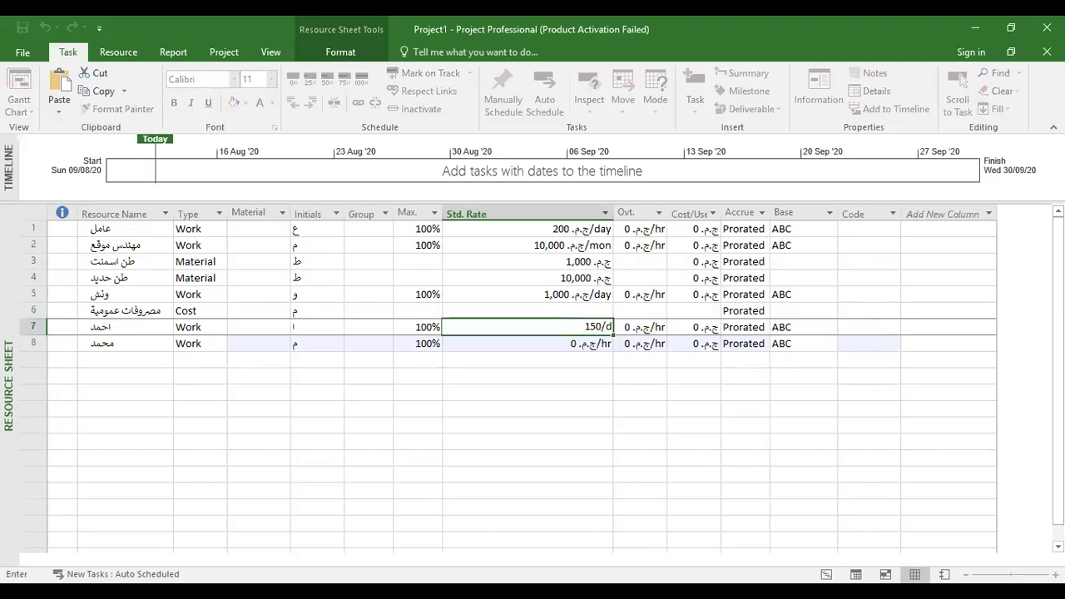
key(Return)
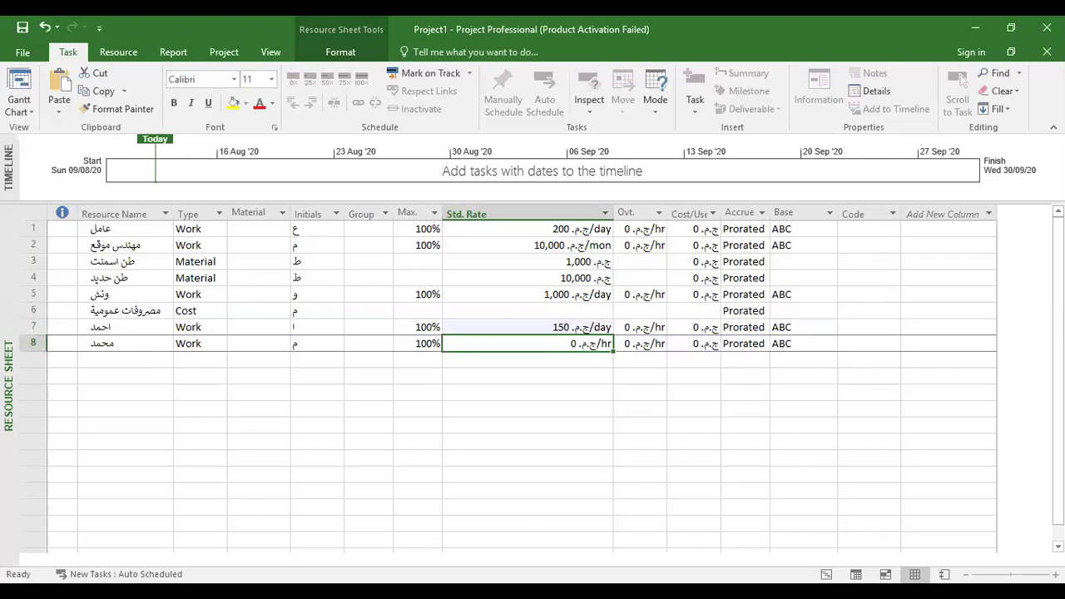
key(F2)
text(220/d)
key(Return)
click(528, 344)
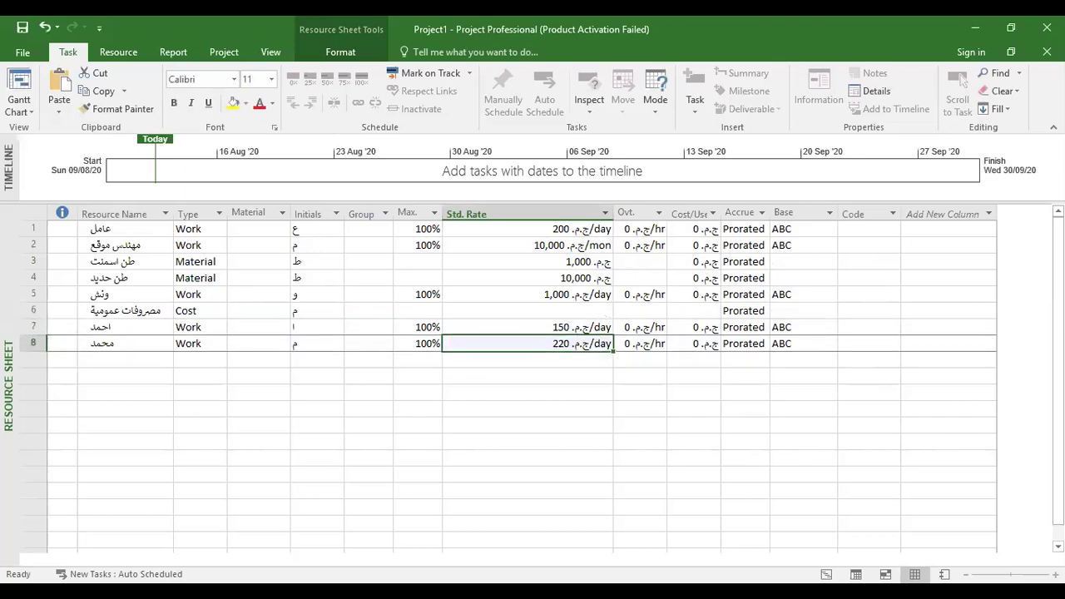
Return to the Gantt Chart and assign the person from resource row 7 to the task تأسيس الحوائط
click(27, 100)
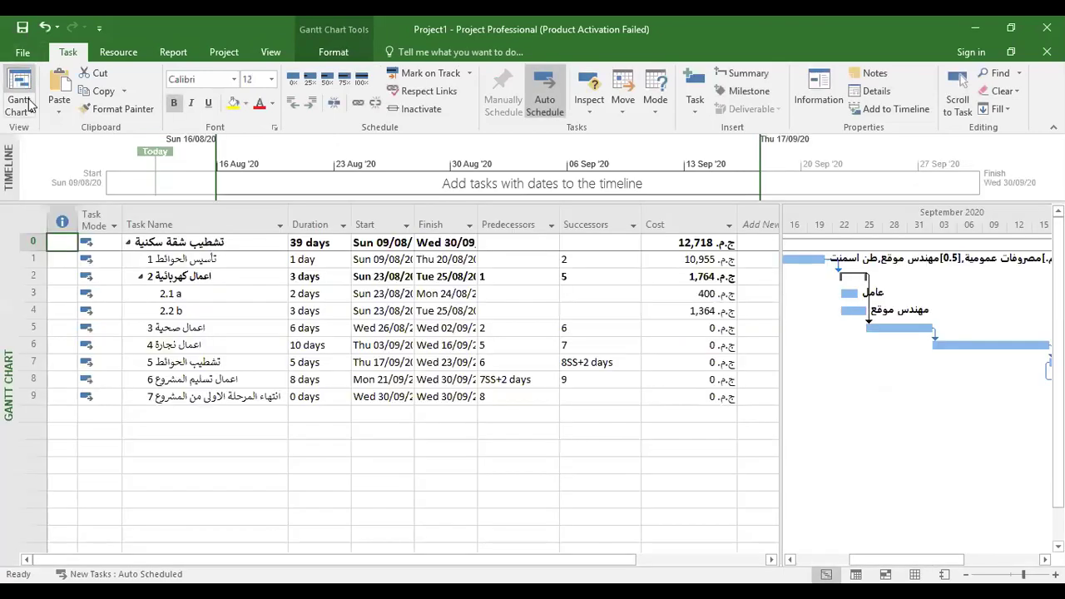
click(204, 261)
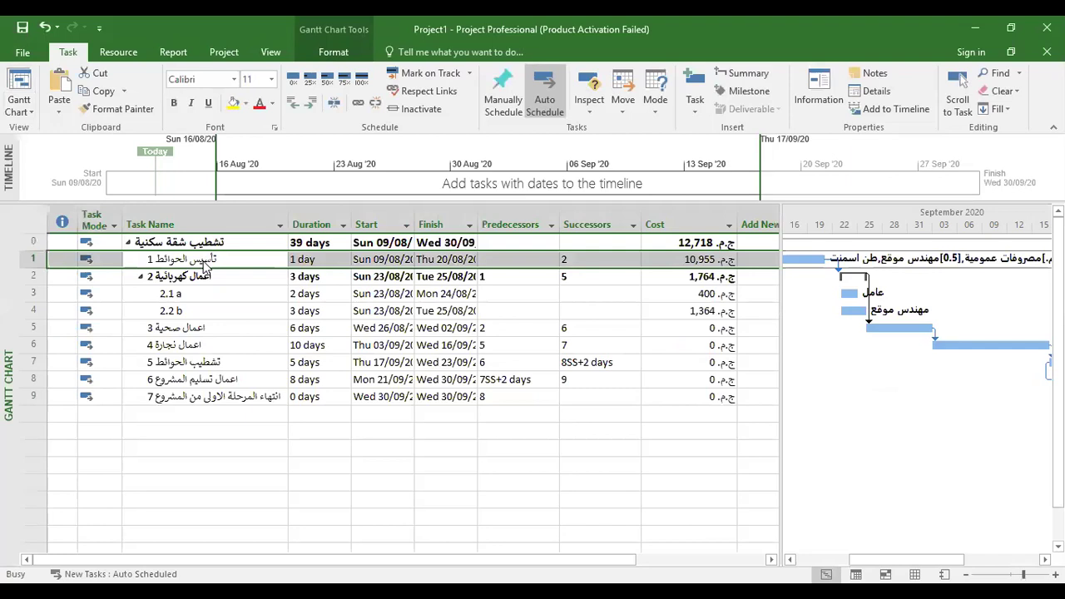
click(357, 291)
click(479, 293)
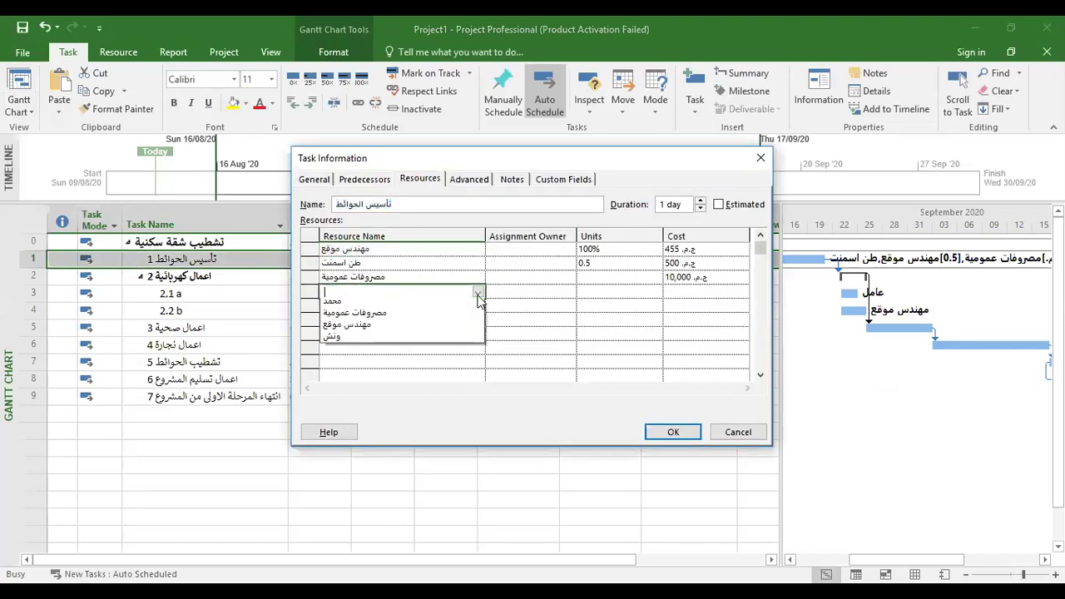
click(371, 312)
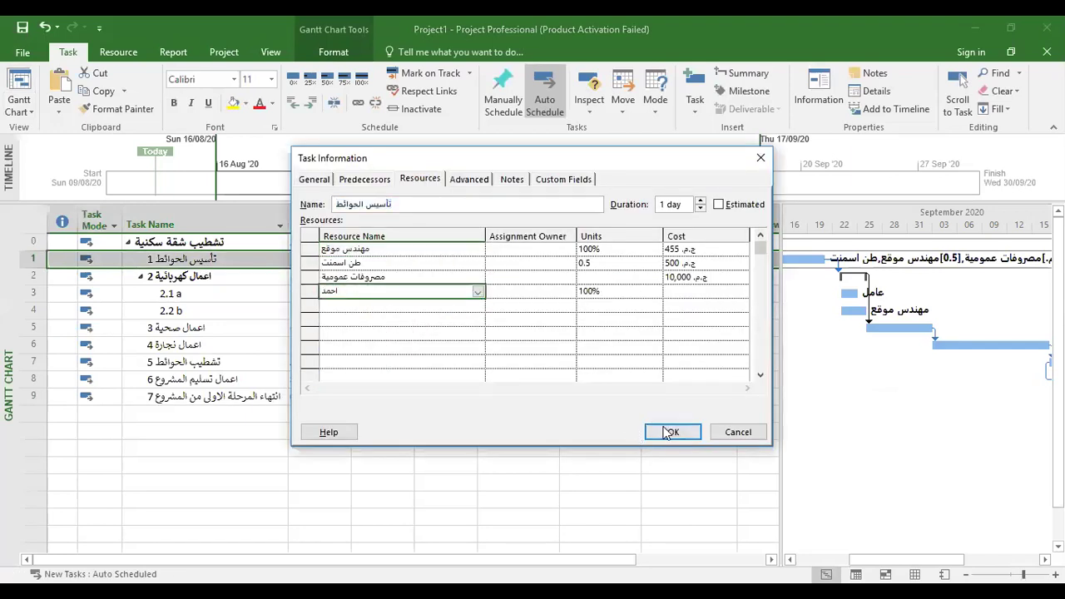
click(671, 431)
click(207, 294)
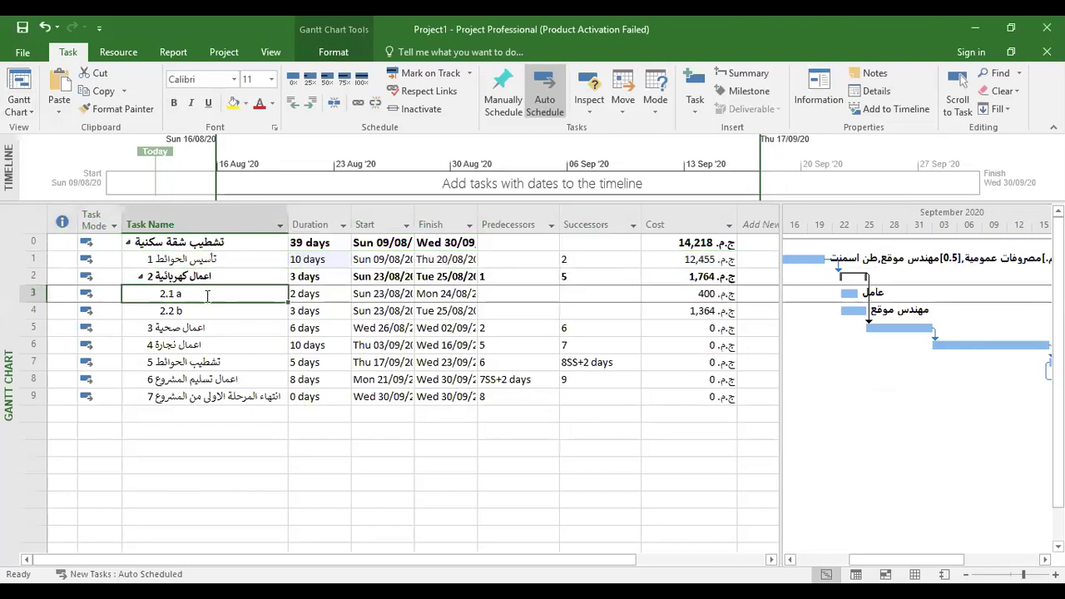
click(212, 260)
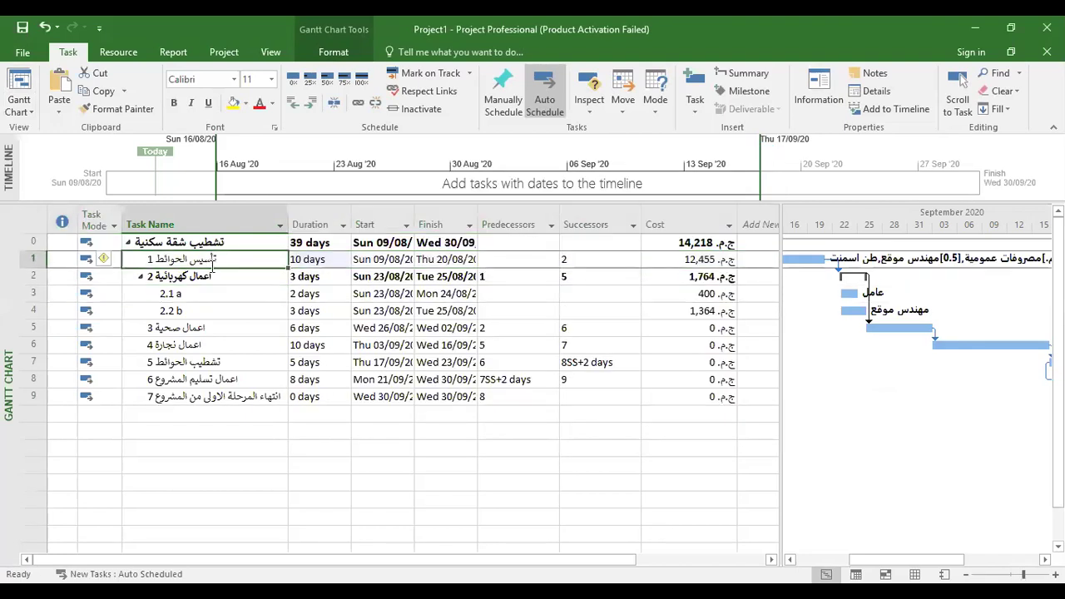
Add a Resource Group column after the Cost column in the task table
click(754, 217)
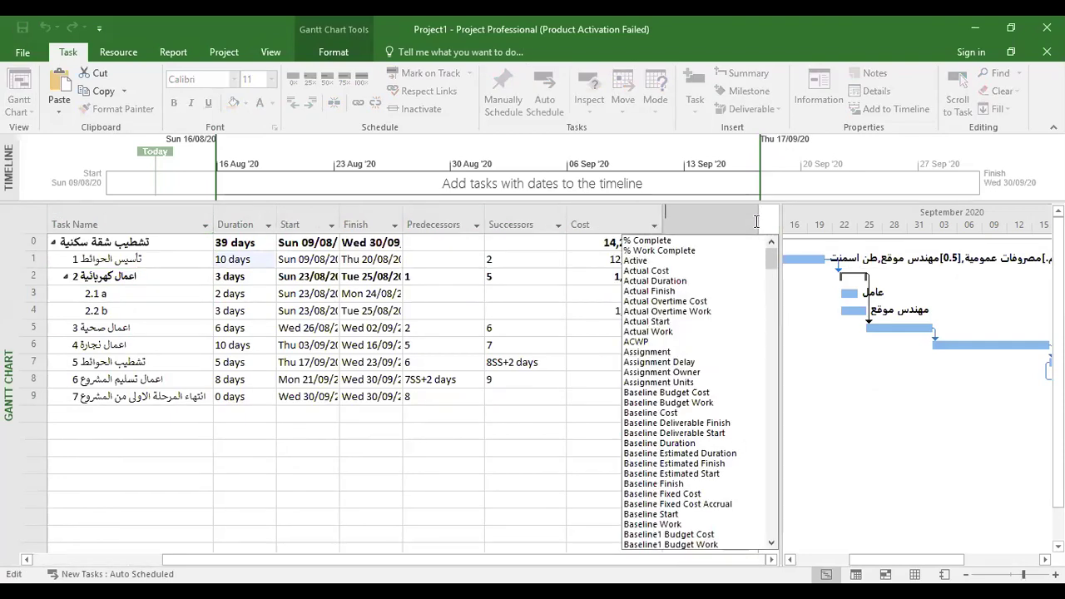
text(recurring)
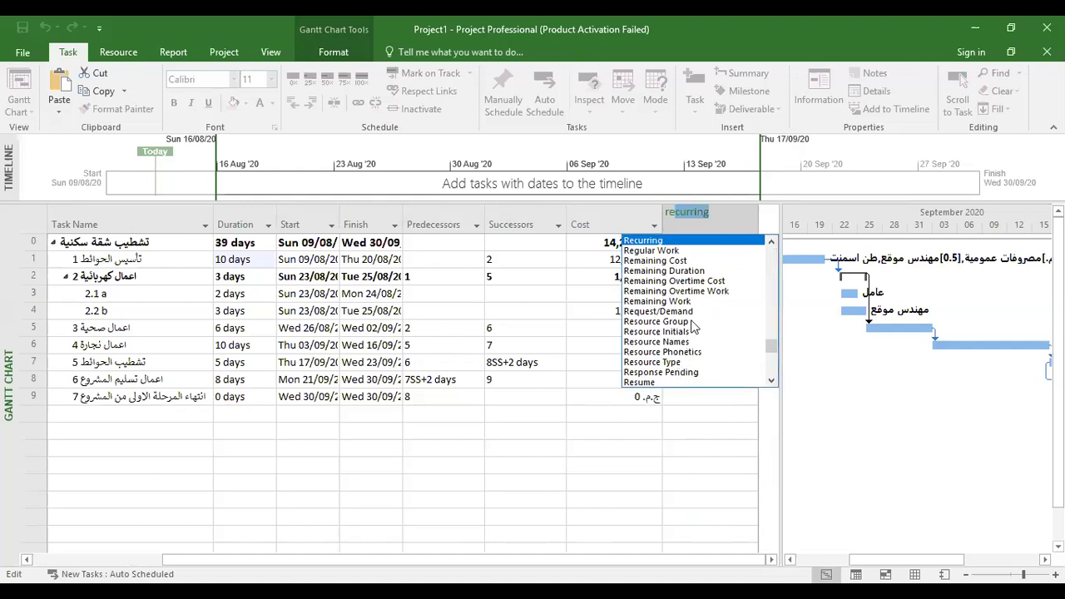
click(692, 323)
Try to assign a resource to the project summary task تشطيب شقة سكنية
double_click(709, 247)
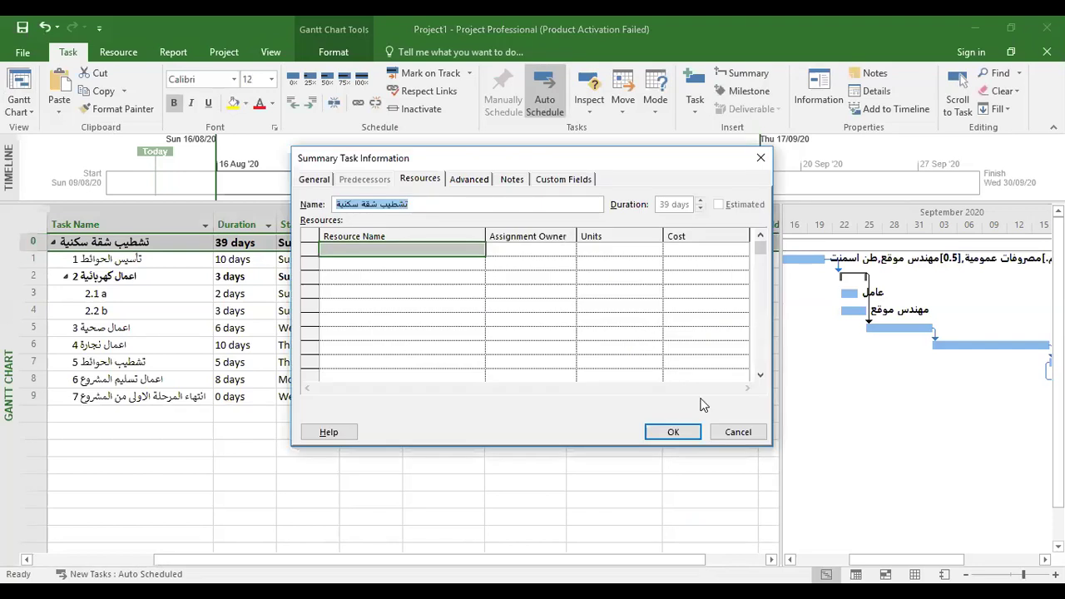
click(405, 250)
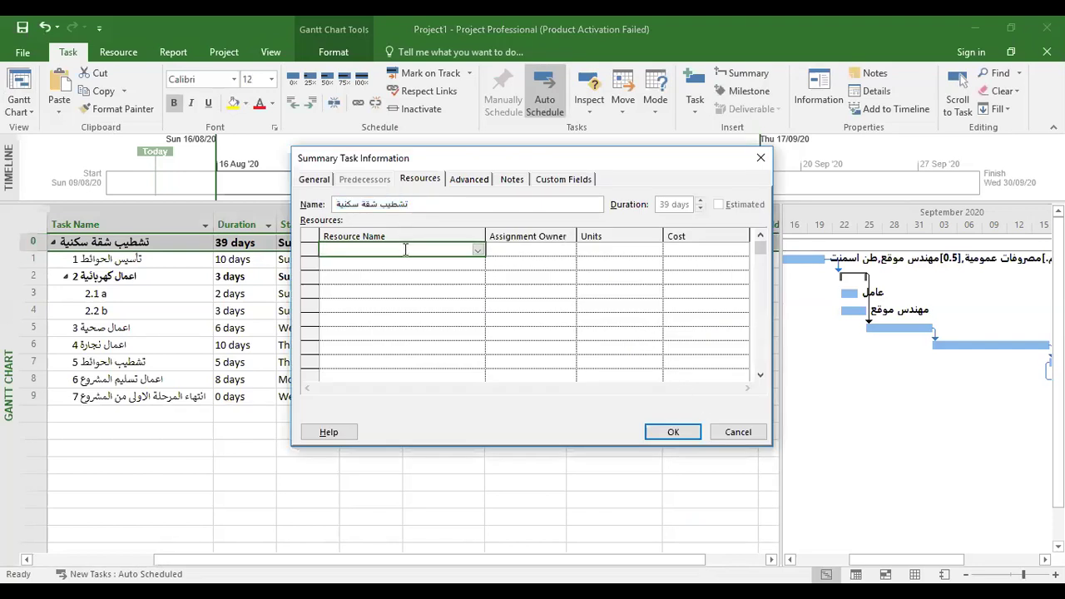
click(476, 250)
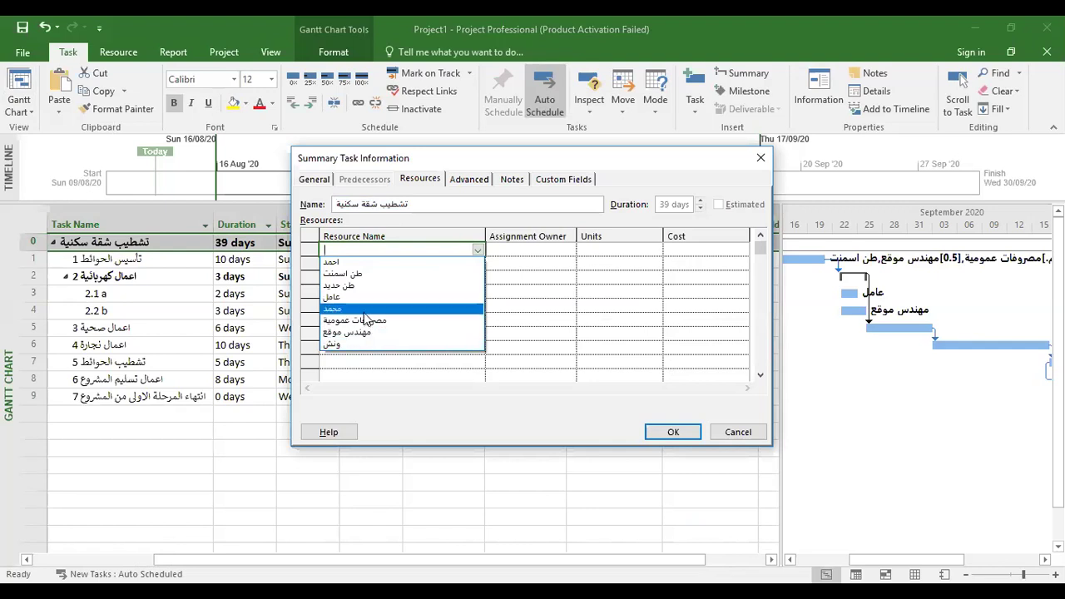
click(359, 301)
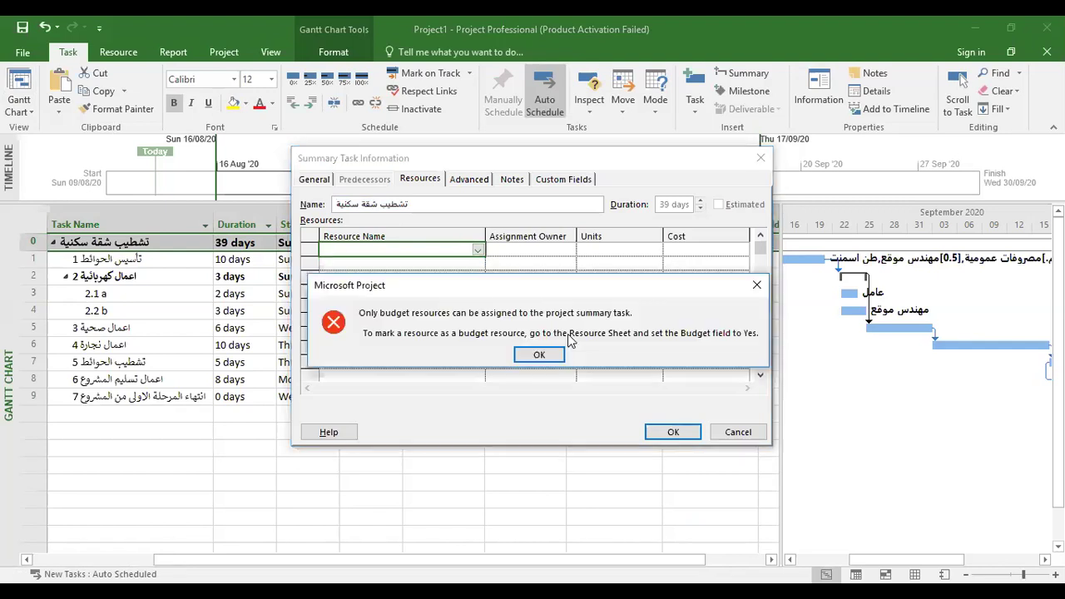
click(539, 354)
click(738, 433)
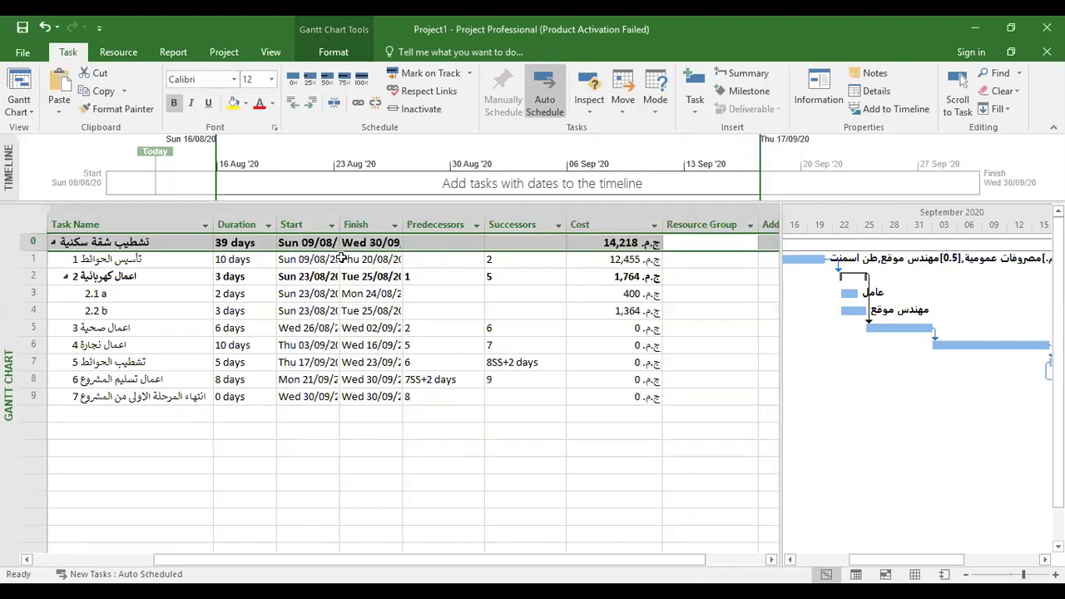
Review the resources, units and costs assigned to the task تأسيس الحوائط
click(346, 263)
double_click(345, 263)
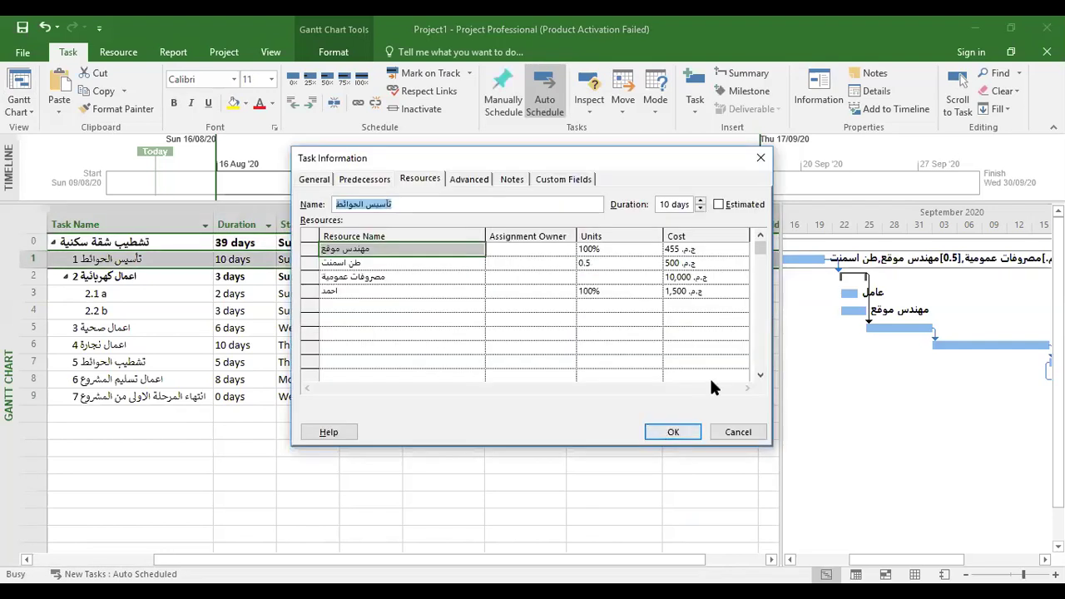
key(Escape)
click(703, 262)
double_click(703, 262)
key(Escape)
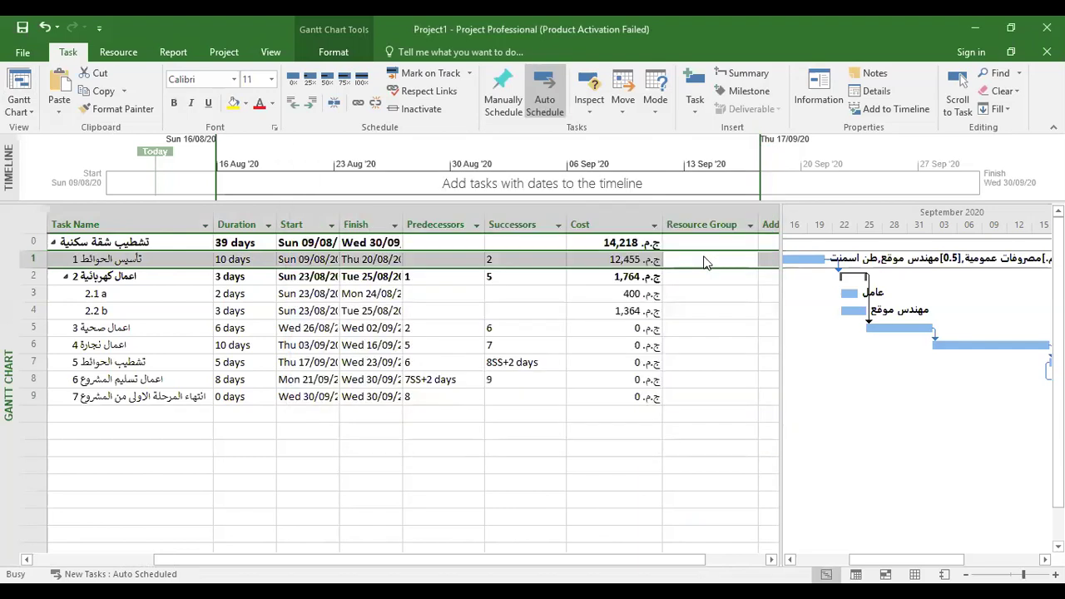
Set the units of the resource مهندس موقع on the task تأسيس الحوائط to 200%, and recheck its assignment cost
double_click(703, 262)
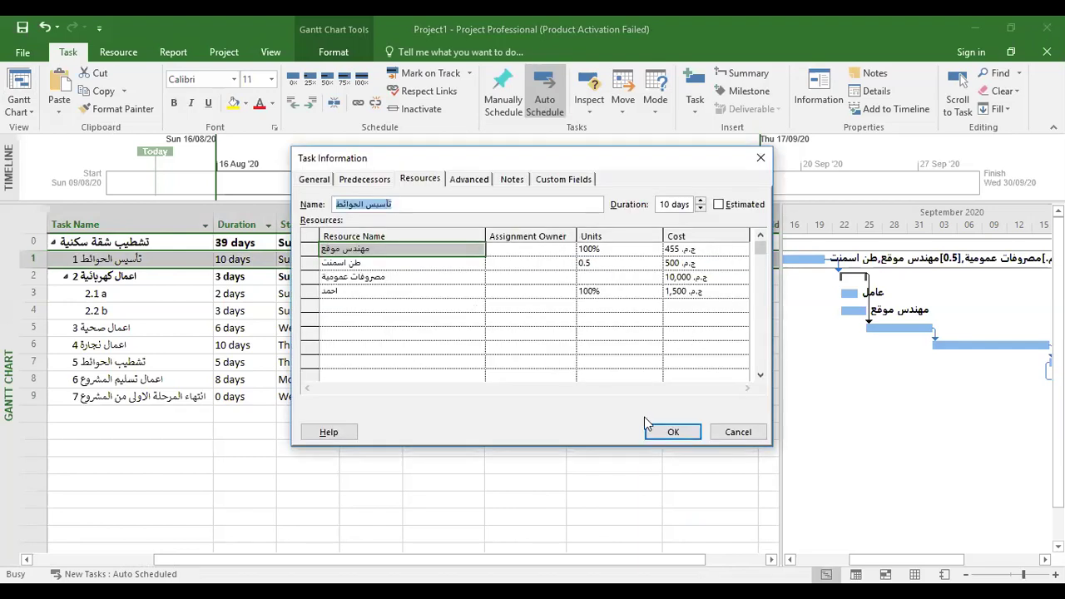
click(582, 251)
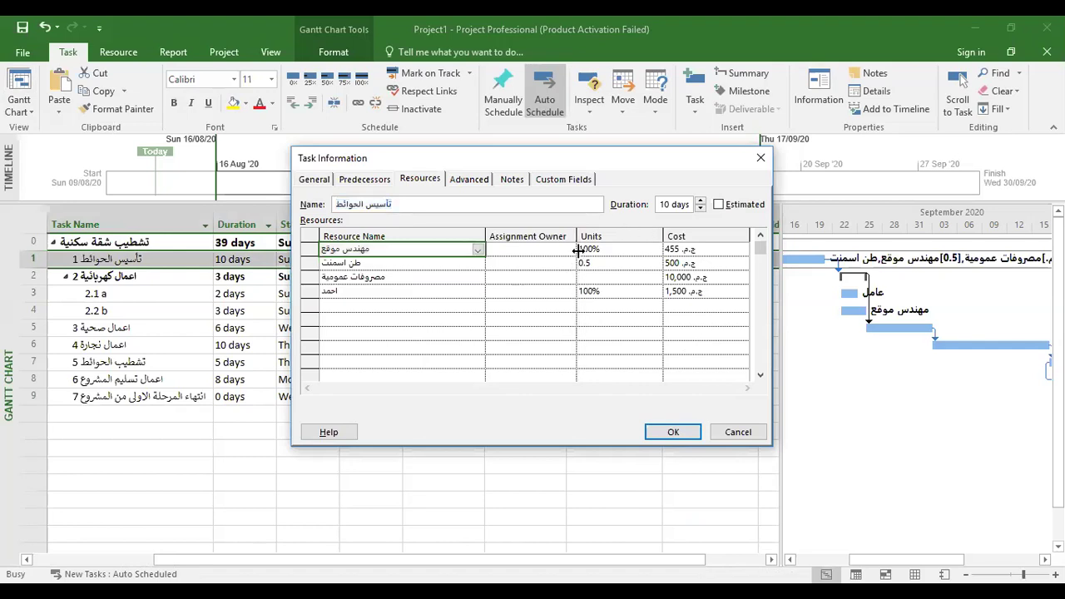
click(582, 249)
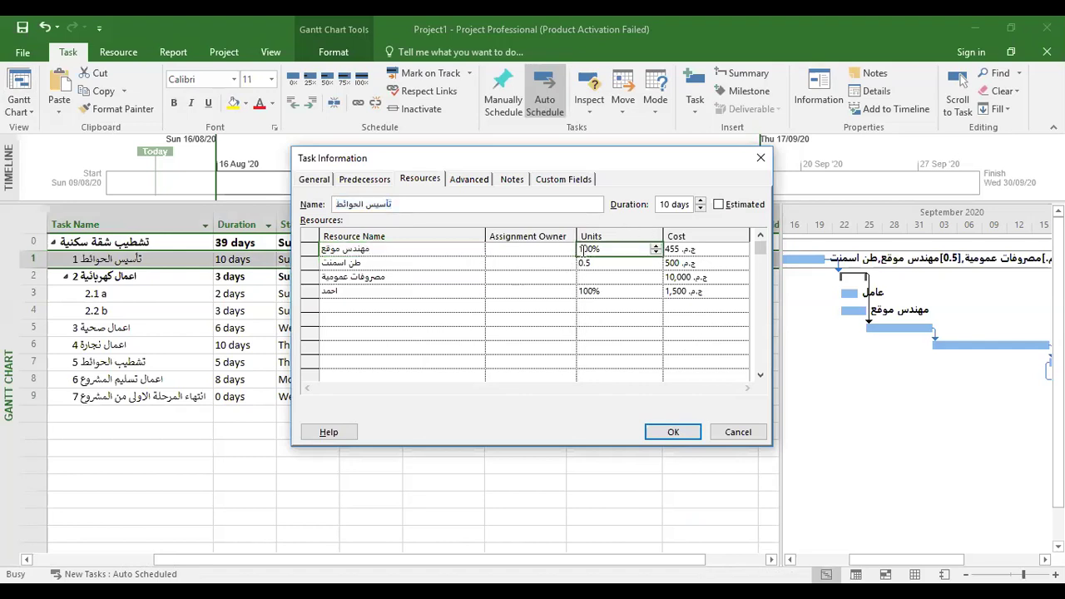
click(655, 247)
click(655, 247)
click(654, 246)
click(656, 253)
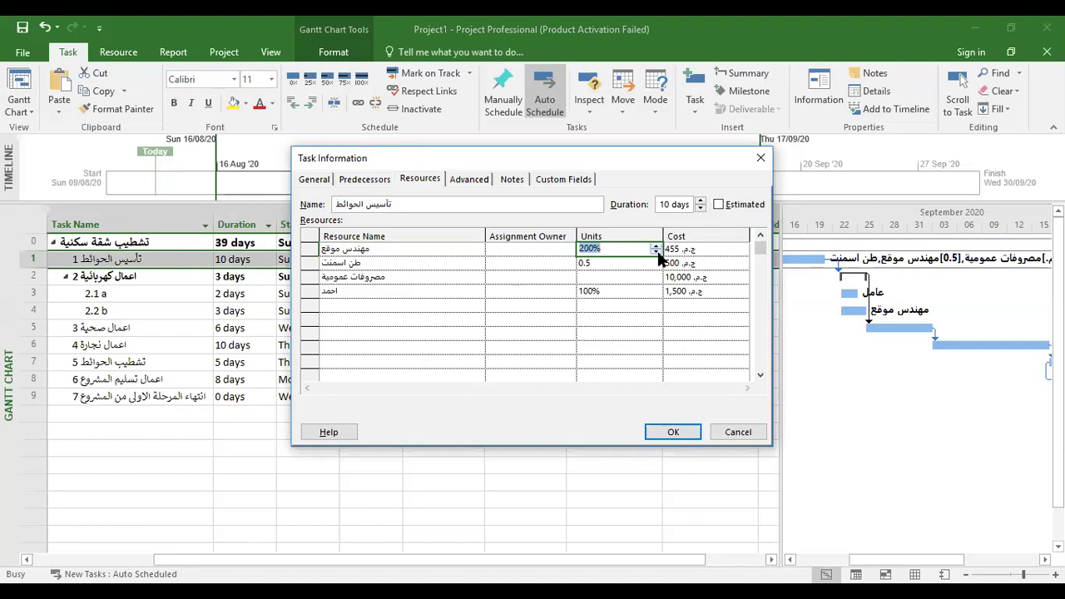
click(672, 435)
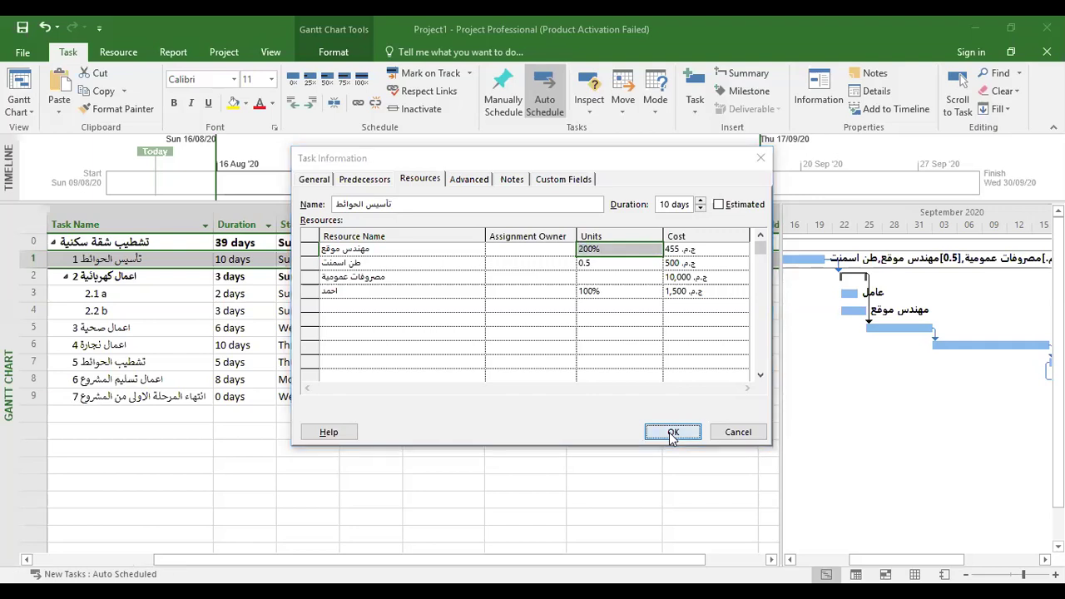
double_click(595, 264)
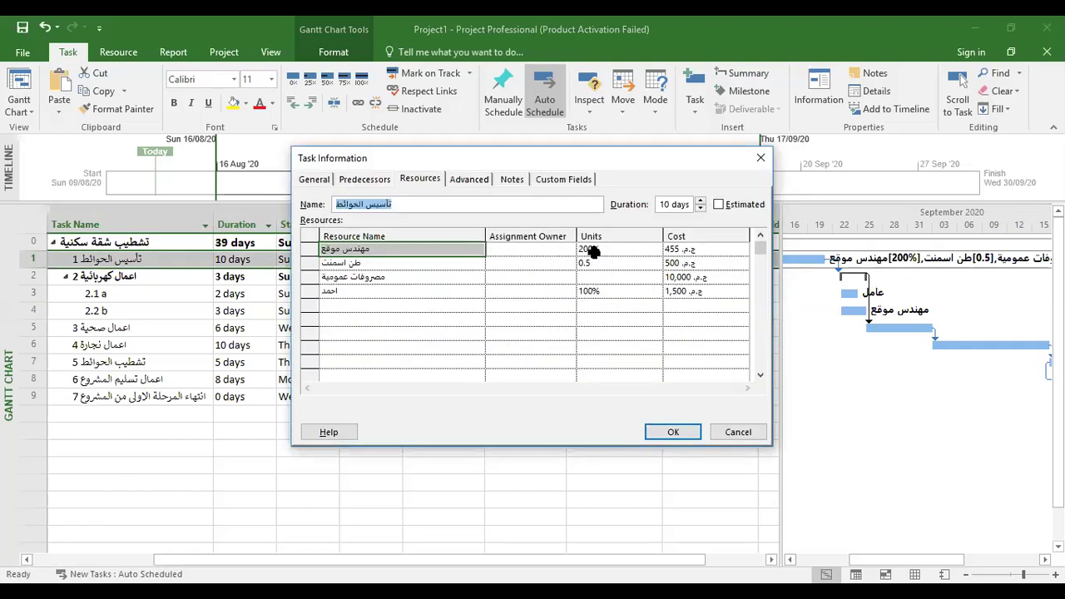
click(737, 434)
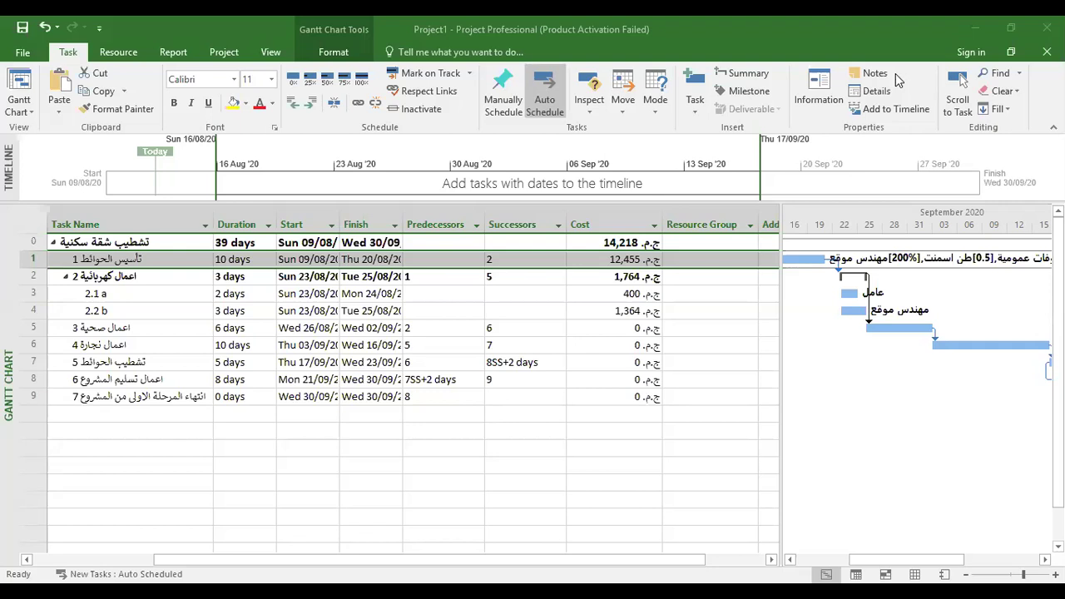
Look through the project's scheduling options, including the hours per day and days per month
click(17, 53)
click(38, 406)
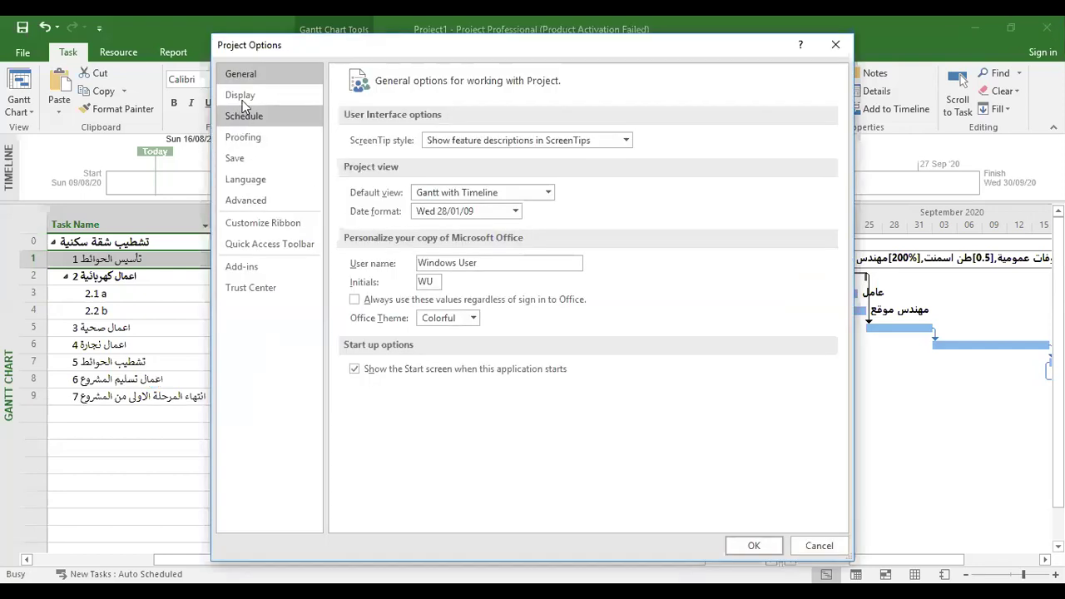
click(240, 118)
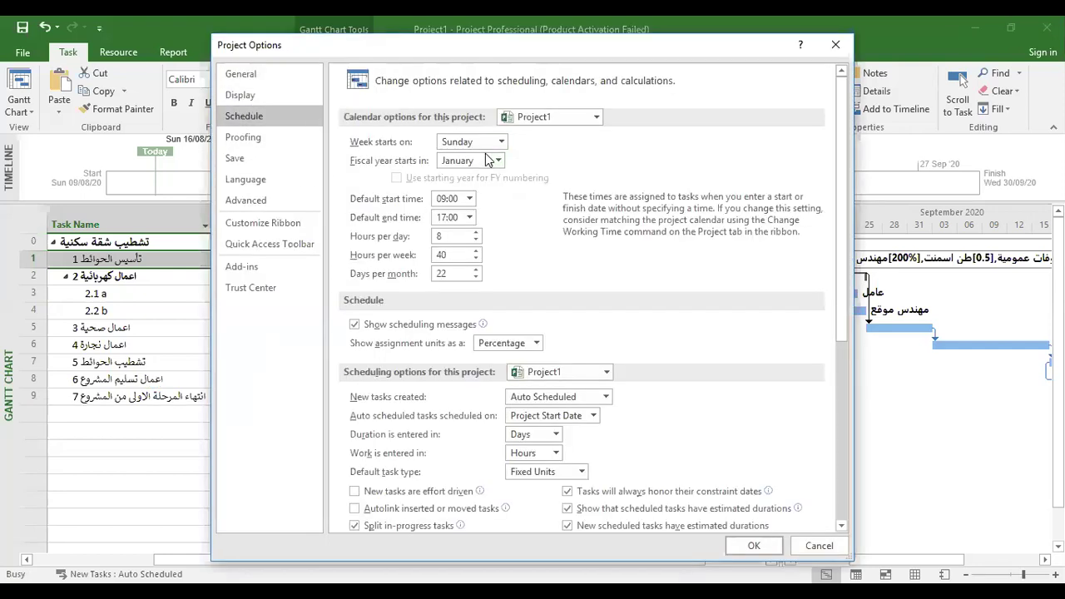
double_click(443, 273)
click(835, 42)
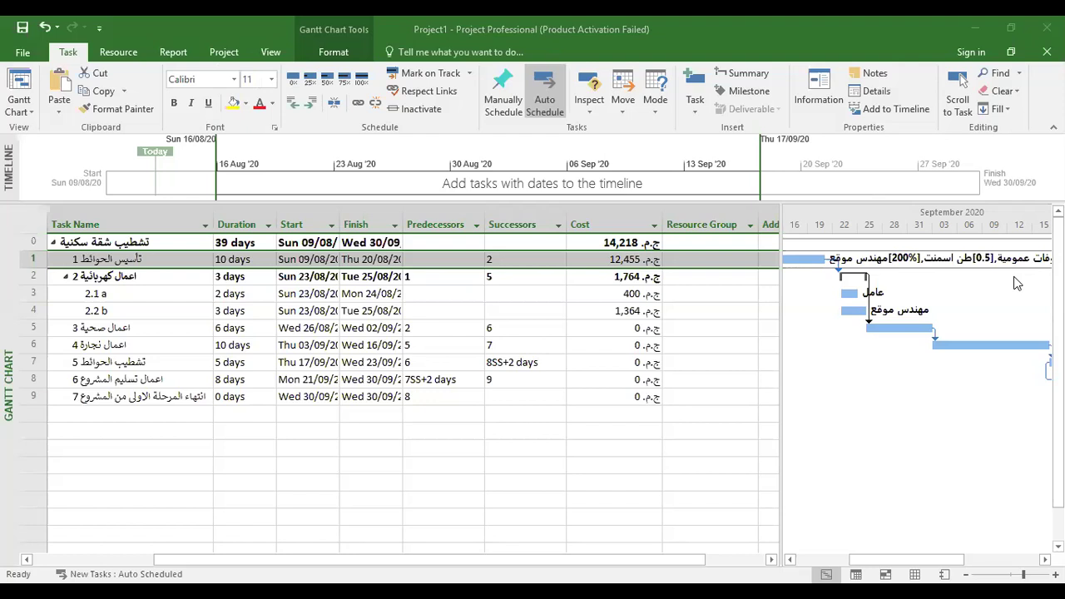
Review the schedule options again, along with the display options for the project's currency
click(23, 52)
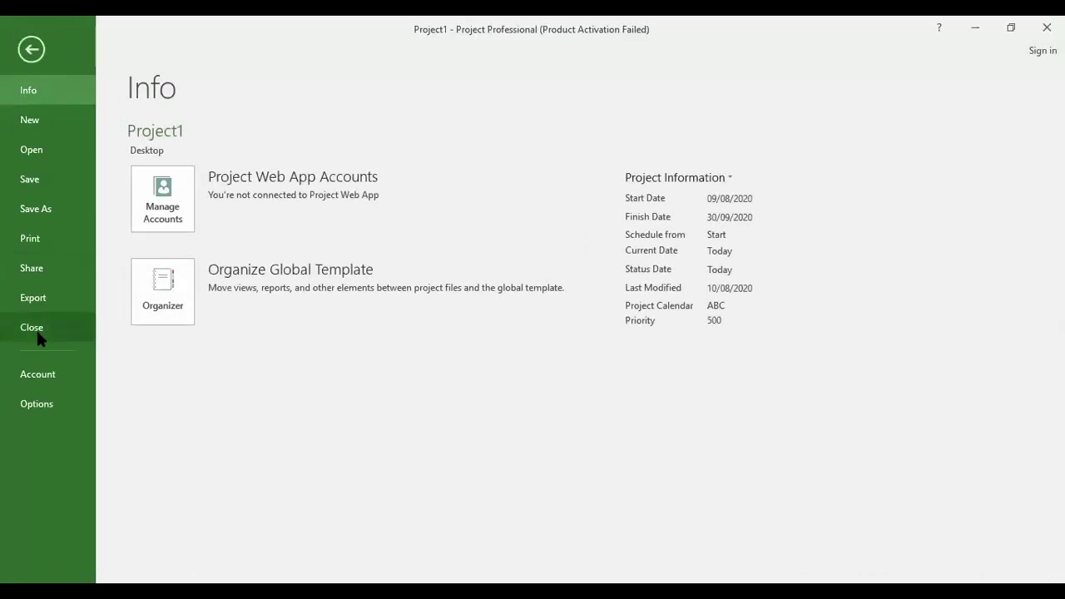
click(32, 408)
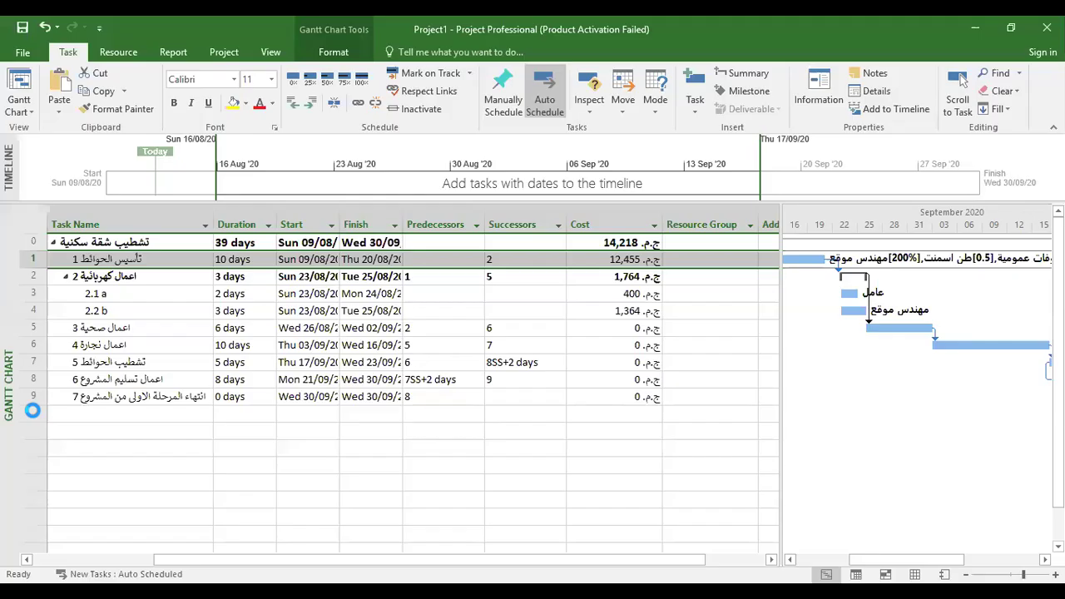
click(241, 117)
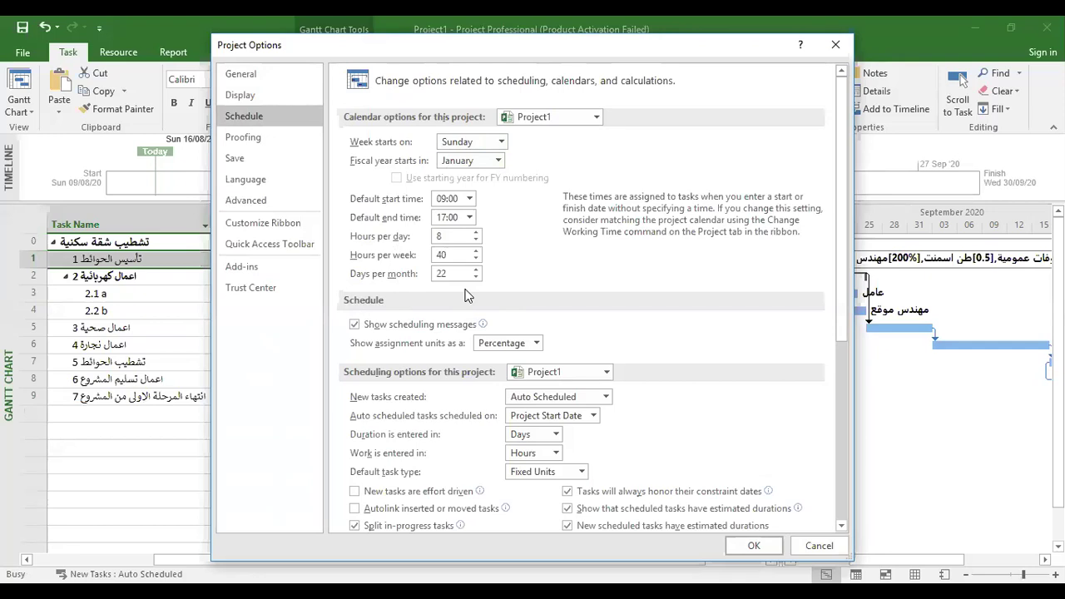
click(241, 98)
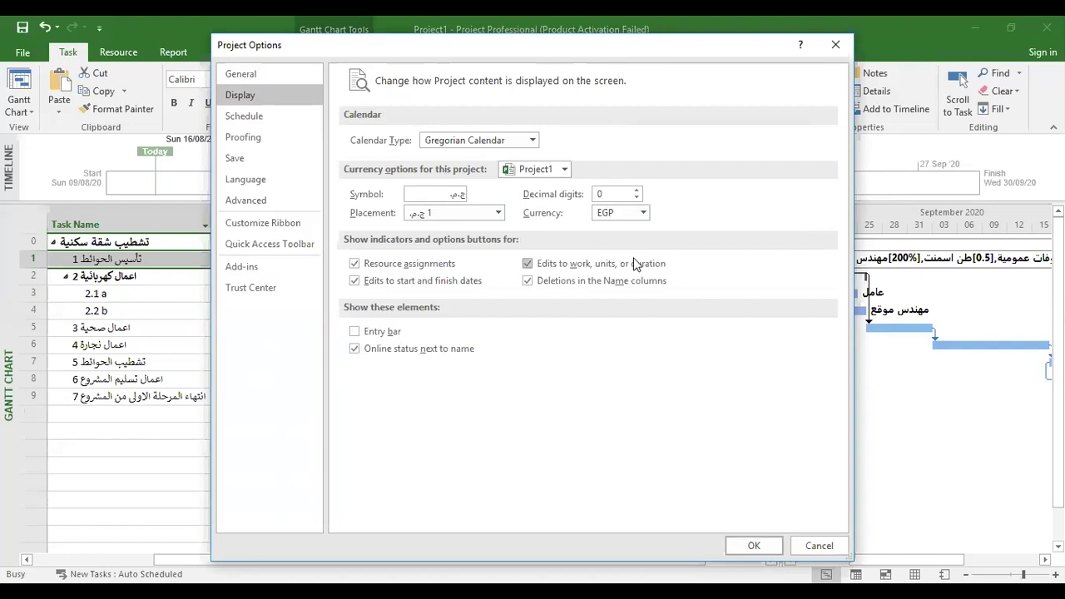
click(834, 45)
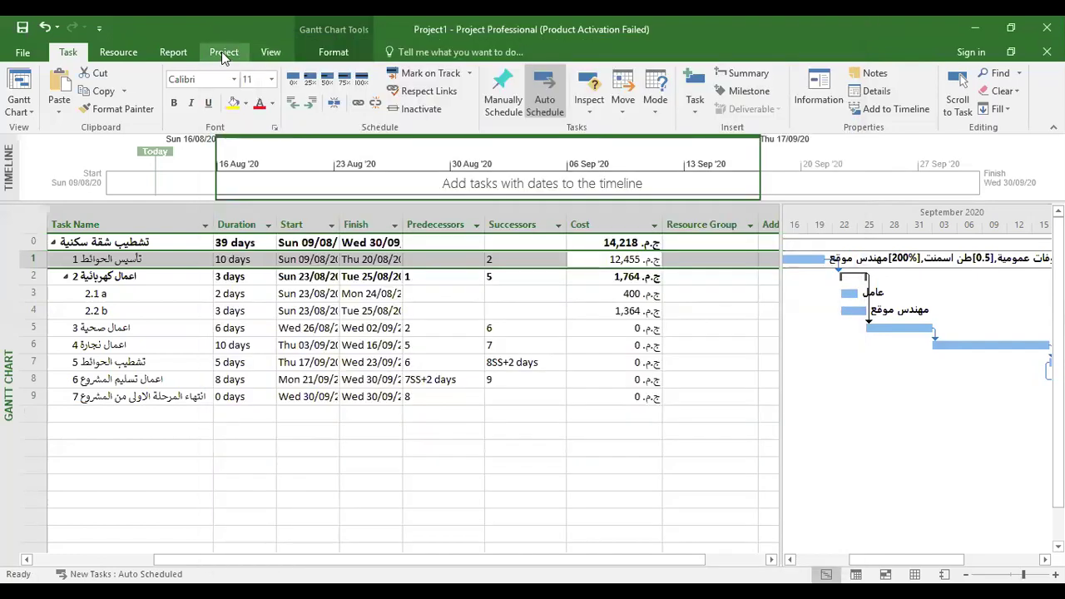
Add a nonworking exception named عيد 6 اكتوبر on 6 October 2020 to the ABC project calendar
click(223, 53)
click(376, 87)
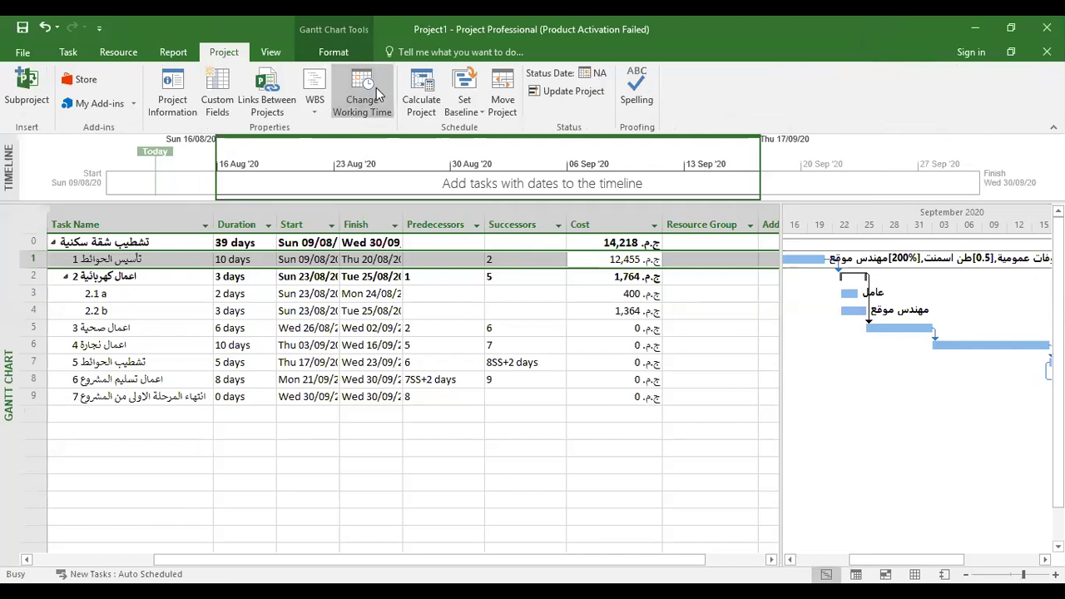
drag(428, 70, 243, 52)
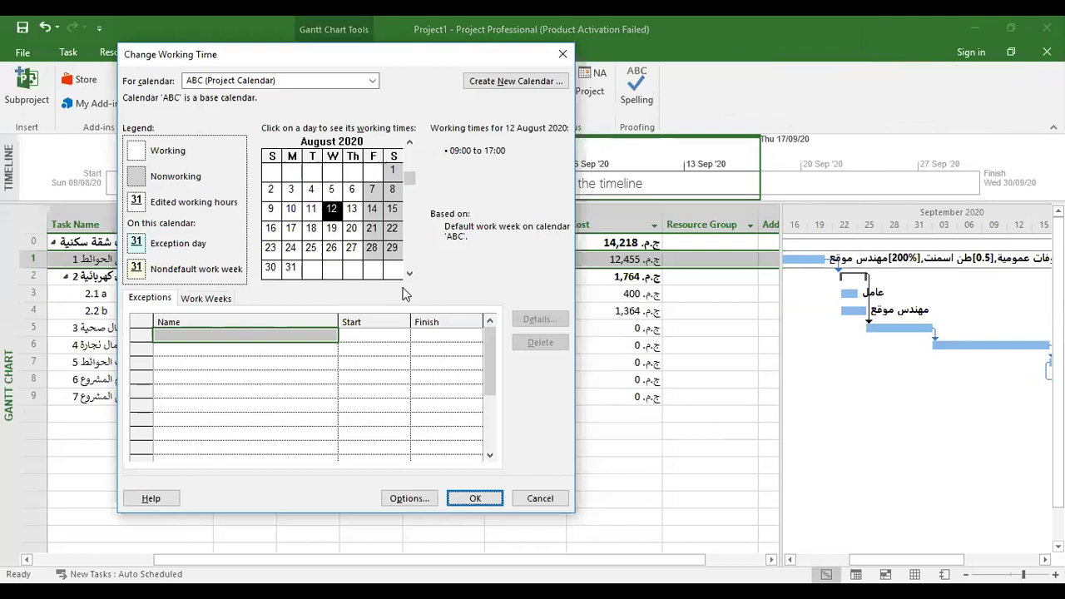
click(206, 300)
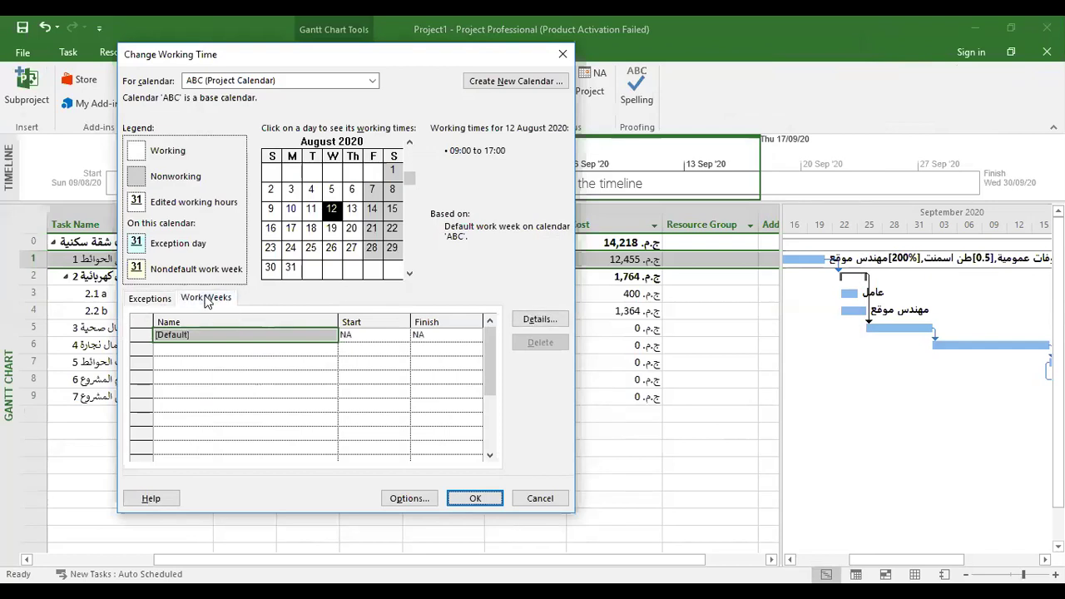
click(143, 300)
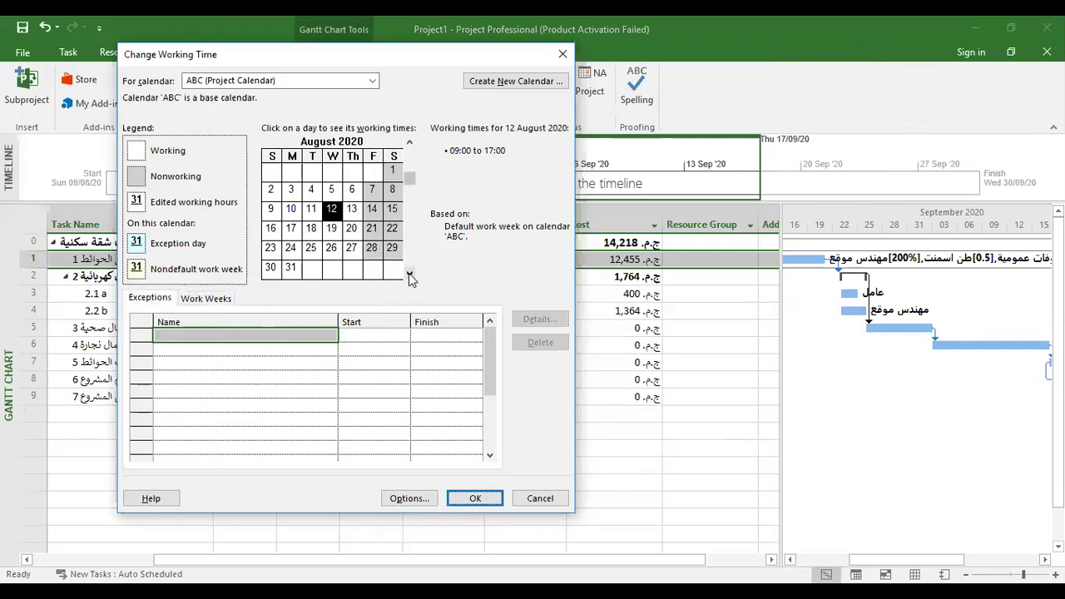
click(408, 273)
click(409, 273)
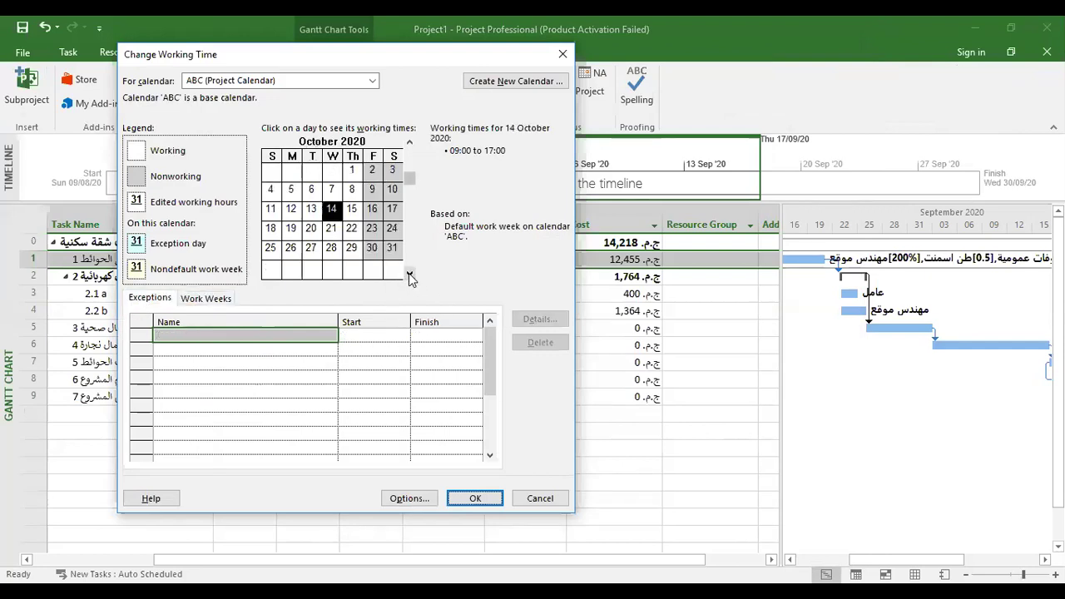
click(313, 190)
click(211, 337)
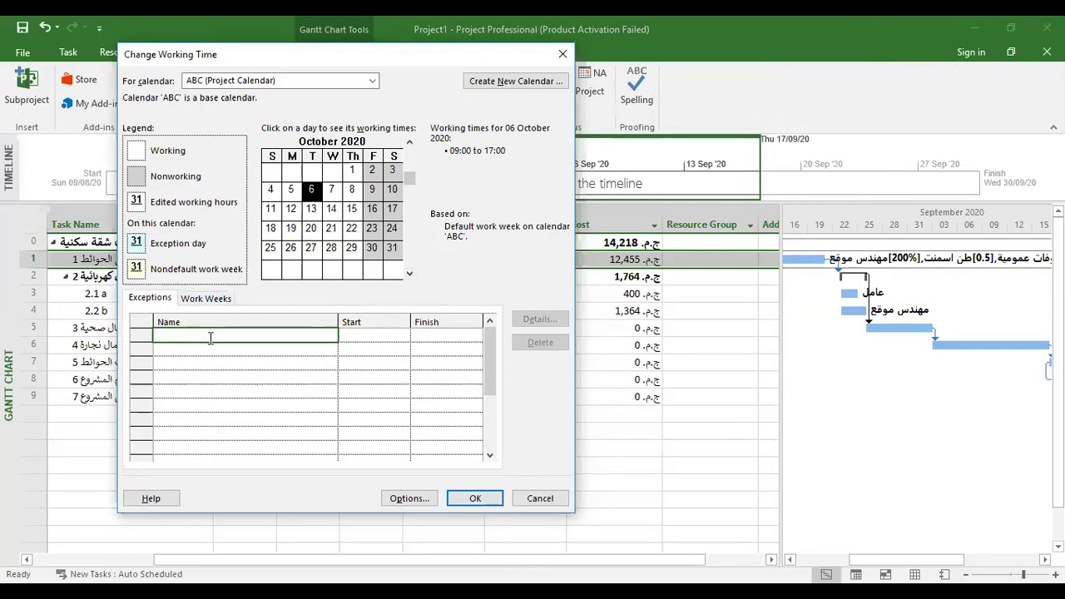
text(عيد 6 اكتوبر)
click(226, 385)
click(213, 334)
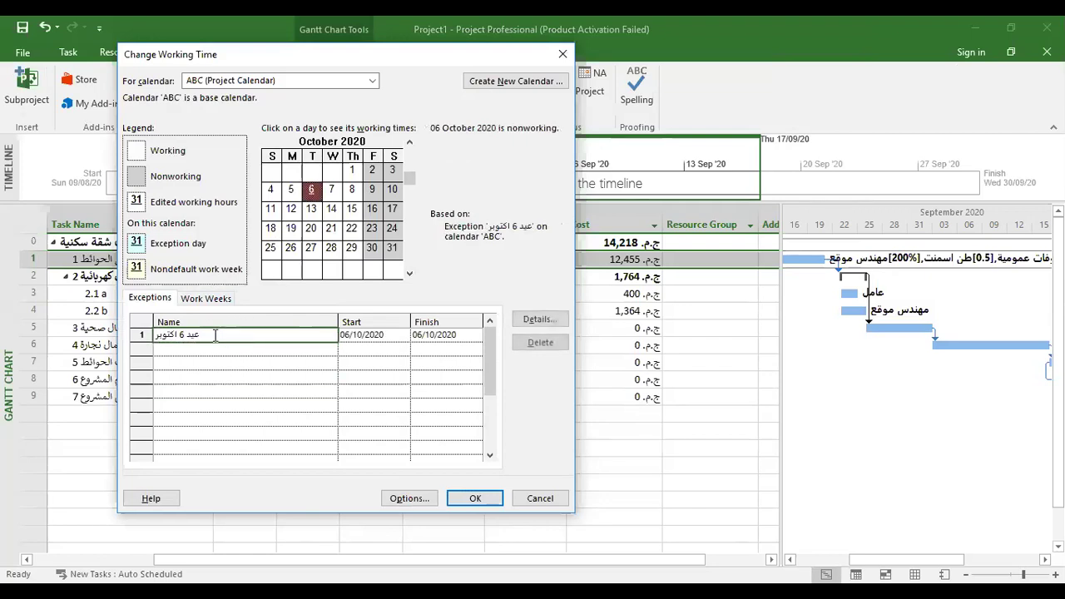
Make the عيد 6 اكتوبر exception recur yearly on 06 October, ending after 11 occurrences
click(537, 320)
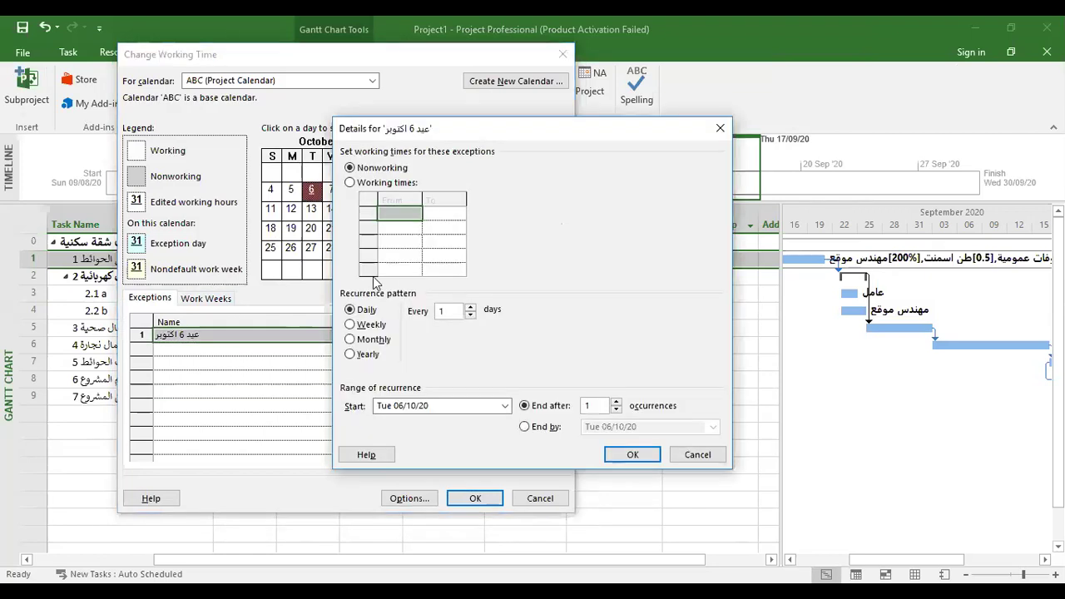
click(350, 354)
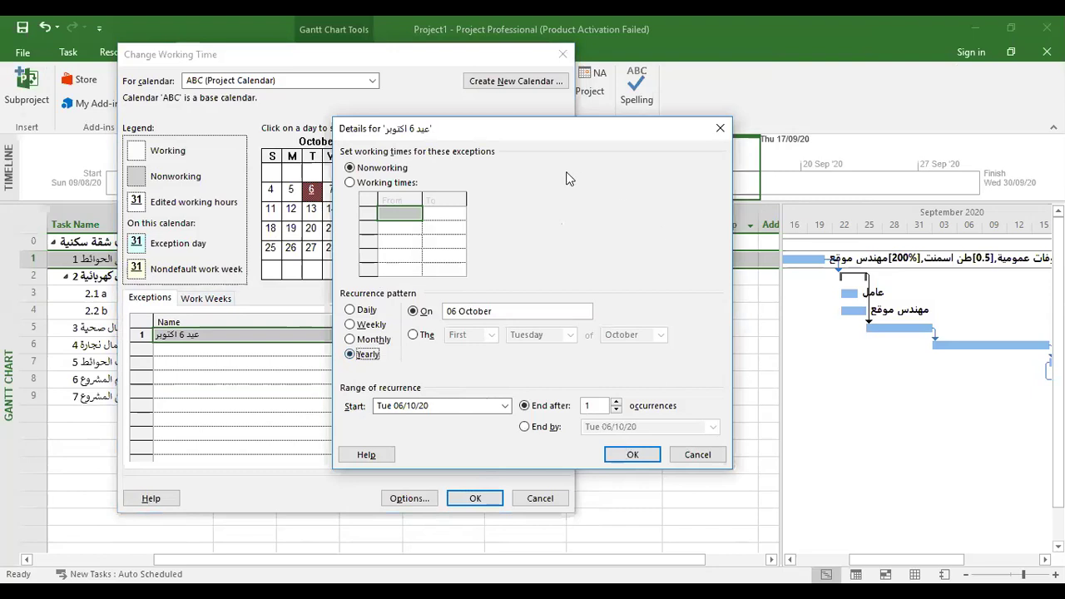
click(617, 401)
click(617, 401)
click(616, 401)
click(616, 401)
click(616, 401)
click(617, 401)
click(616, 402)
click(617, 401)
click(617, 401)
click(617, 401)
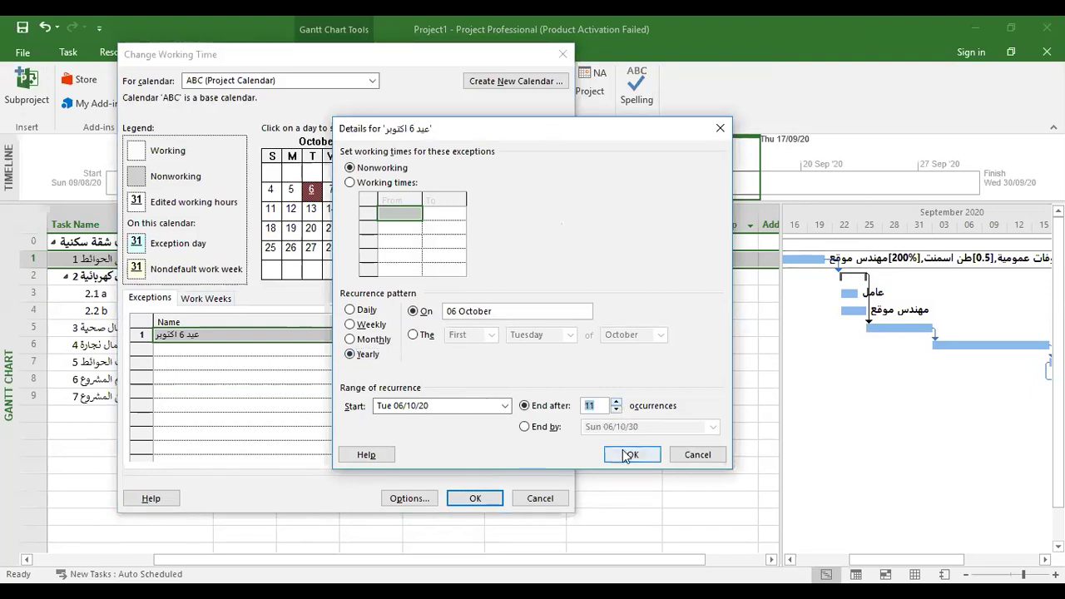
click(632, 454)
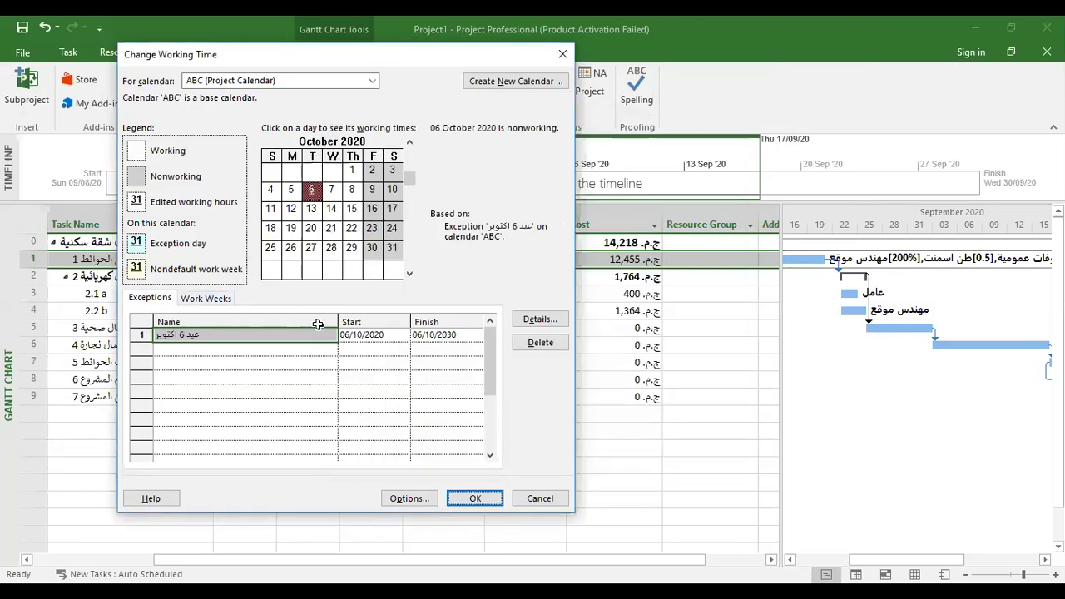
Check the holiday in October 2021 and October 2022 on the calendar, and accept the working time changes
click(408, 275)
click(408, 275)
click(409, 275)
click(409, 275)
click(408, 275)
click(409, 275)
click(408, 274)
click(409, 274)
click(311, 190)
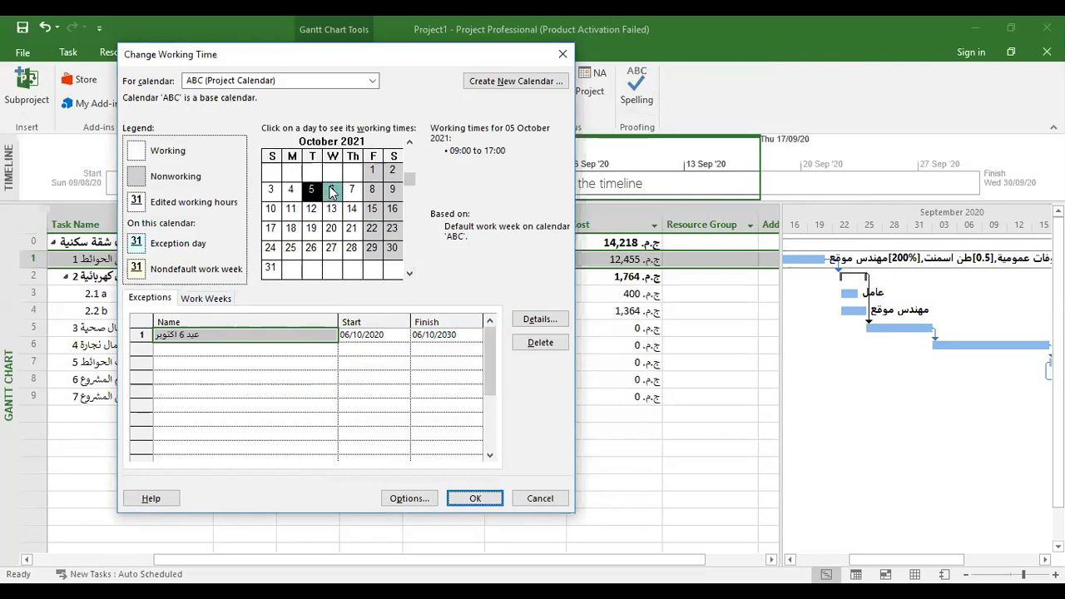
click(408, 275)
click(409, 275)
click(408, 275)
click(409, 274)
click(408, 275)
click(408, 275)
click(409, 274)
click(409, 275)
click(409, 275)
click(408, 275)
click(409, 275)
click(409, 275)
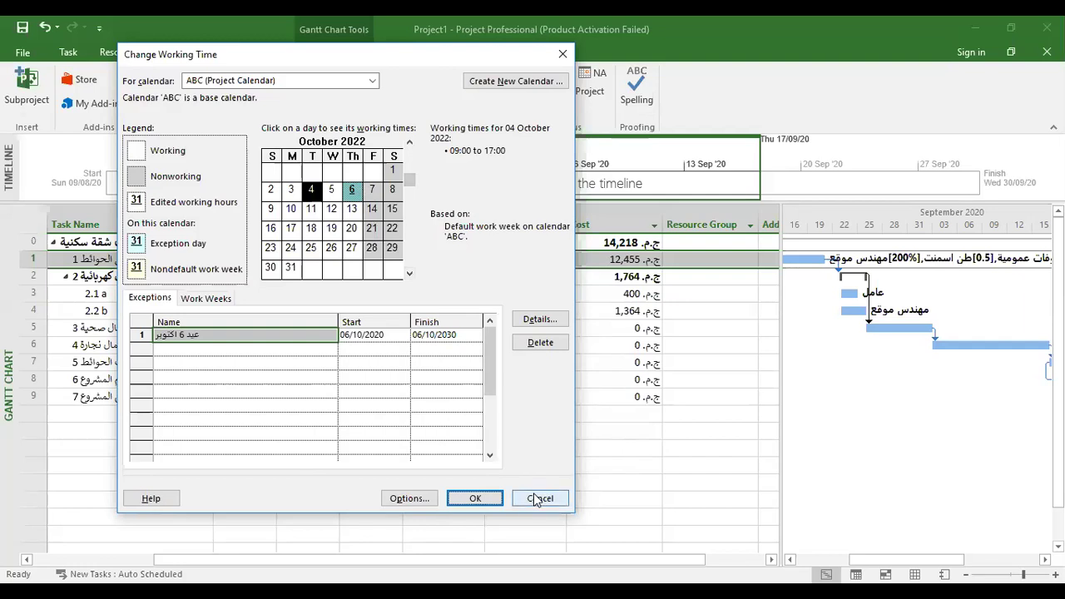
click(489, 492)
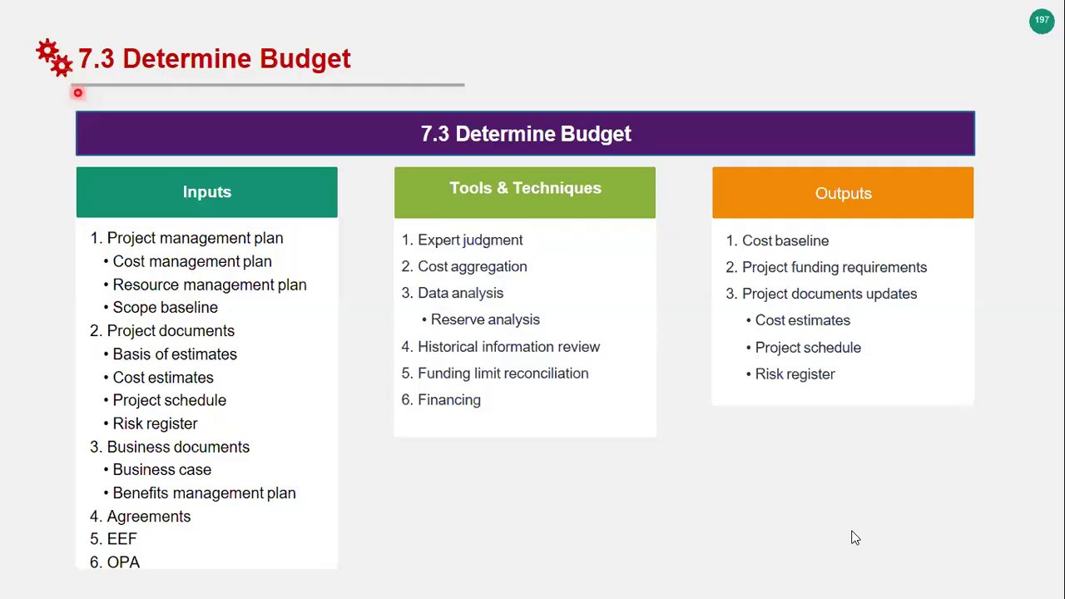
key(Right)
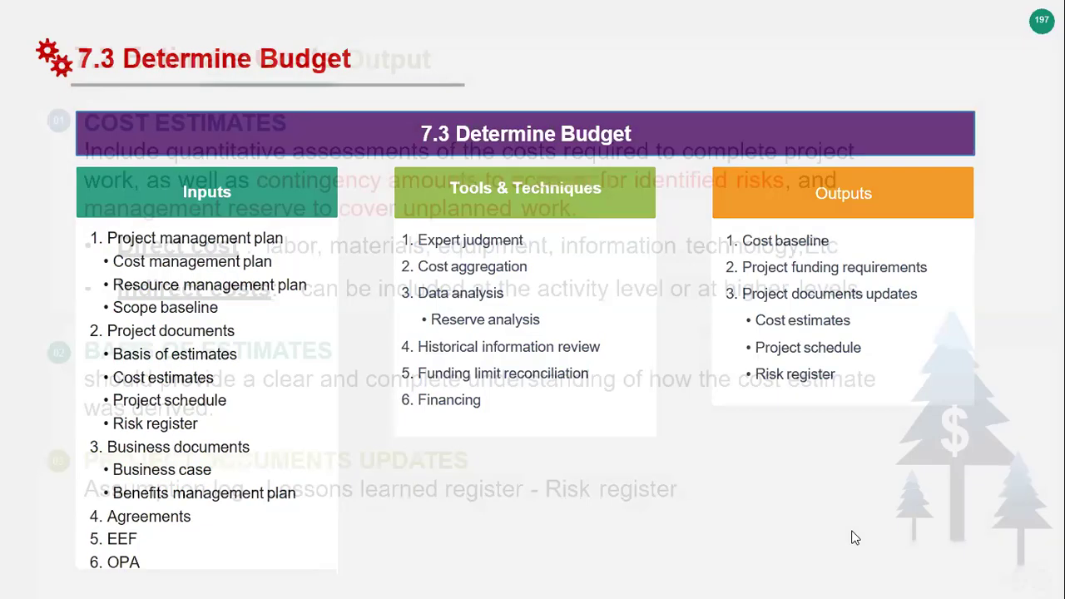
key(ctrl+l)
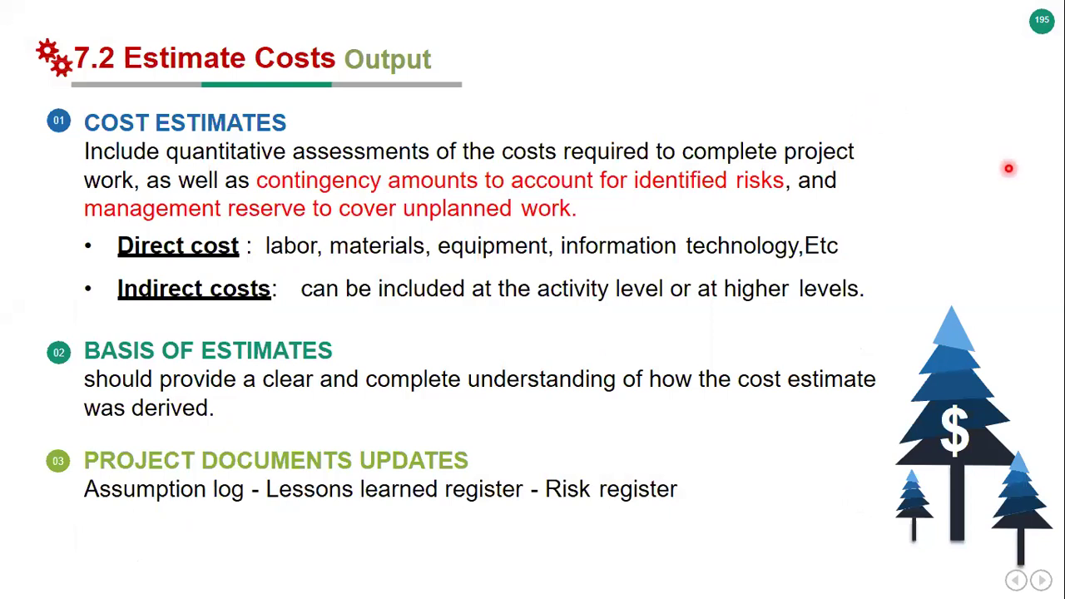